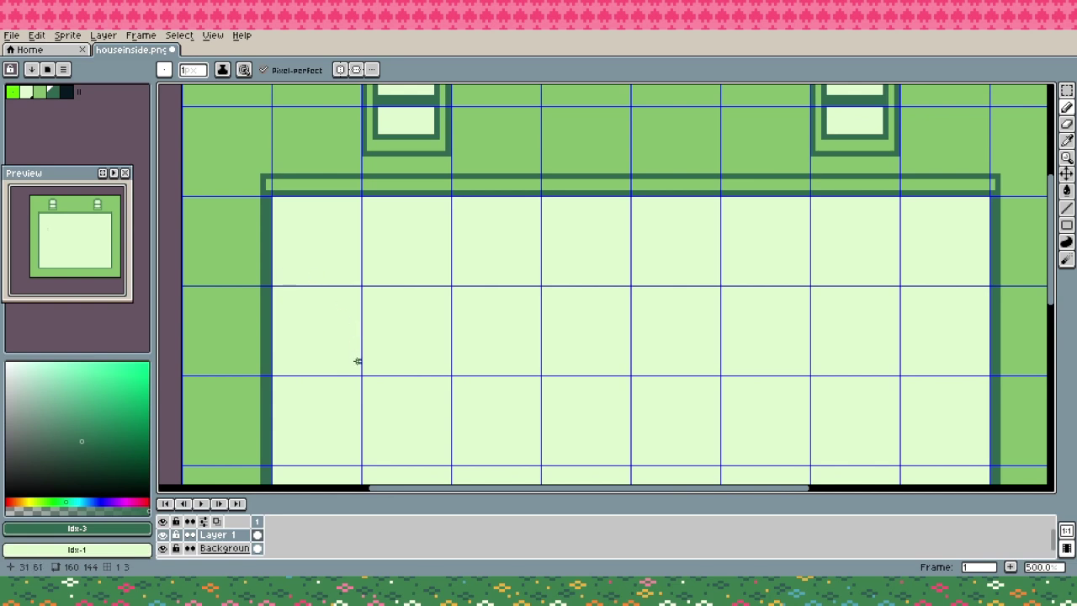
left_click_drag(357, 361, 354, 217)
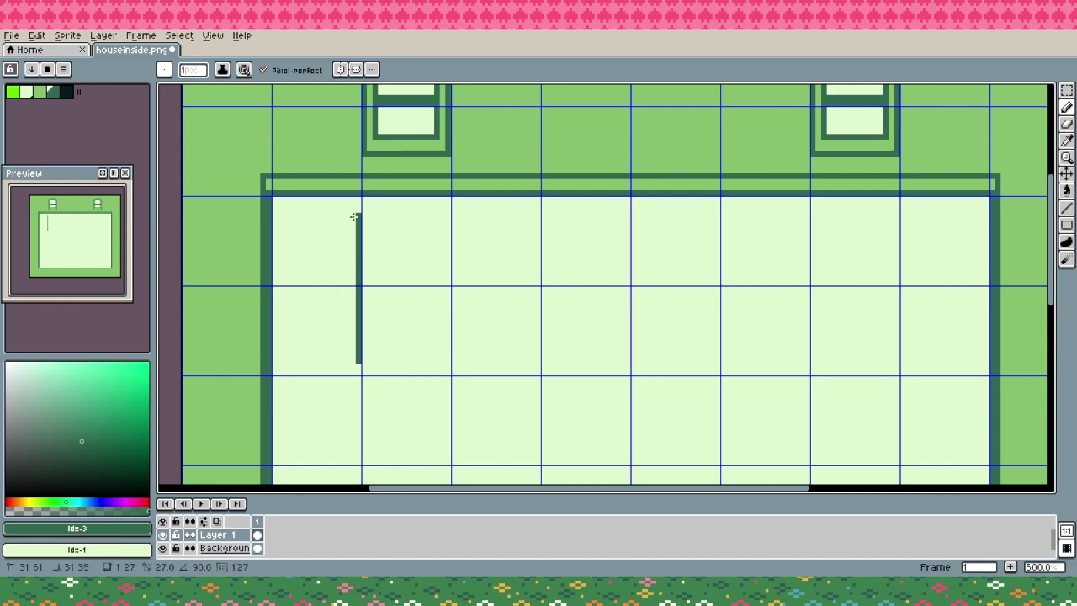
key("ctrl+z")
key("space")
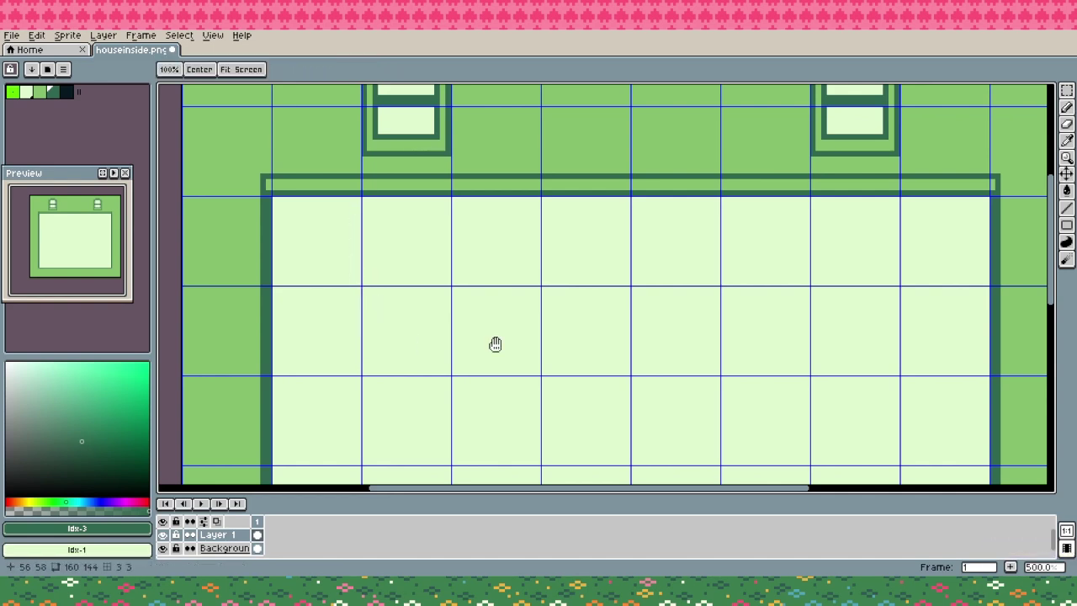
left_click_drag(495, 344, 438, 334)
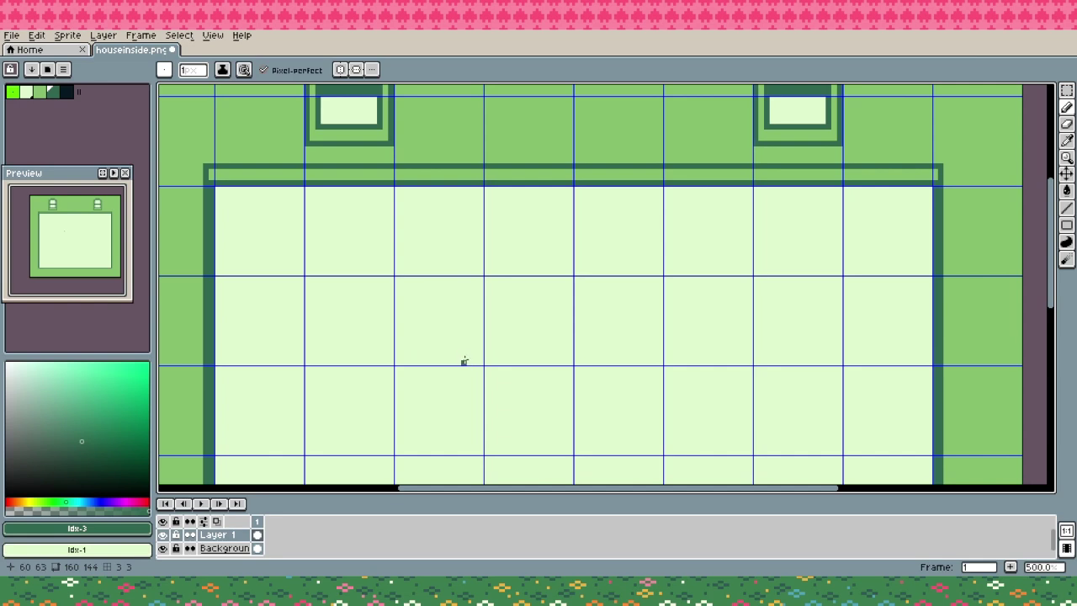
left_click_drag(459, 361, 453, 217)
key("ctrl+z")
left_click_drag(390, 194, 465, 194)
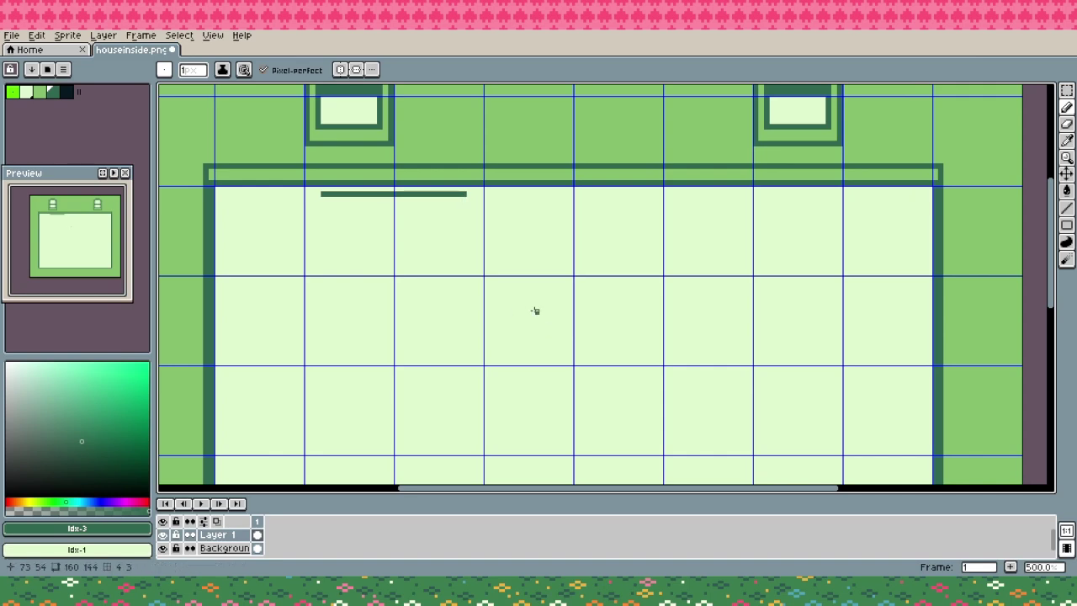
key("ctrl+z")
Draw a dark green rectangle outline between the two windows, four grid tiles wide and two tiles high, overlapping the floor edge
scroll(390, 229, "down", 2)
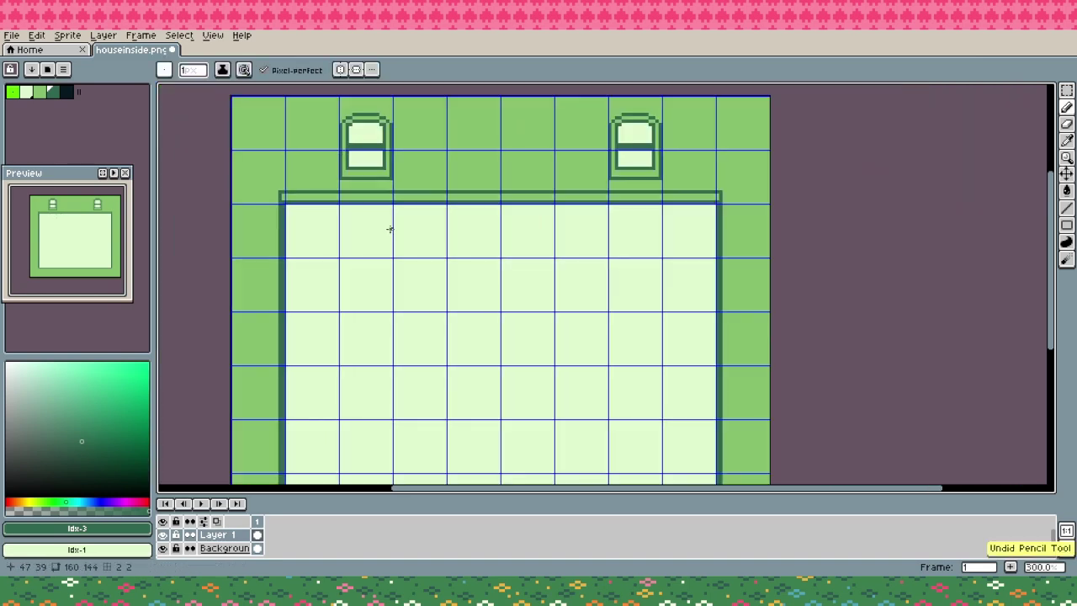
left_click_drag(390, 229, 413, 248)
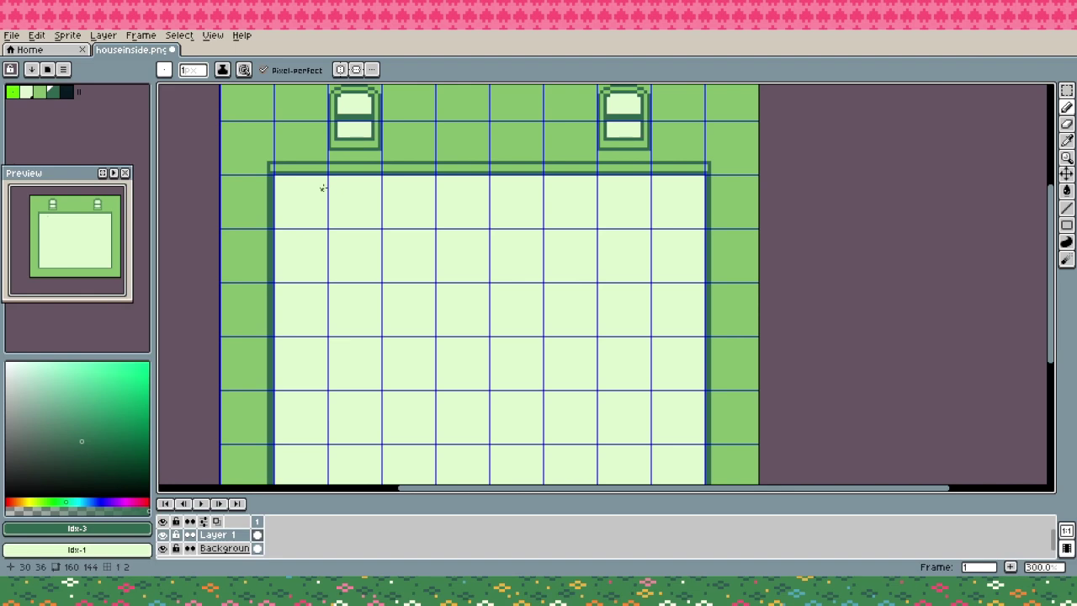
scroll(392, 267, "up", 3)
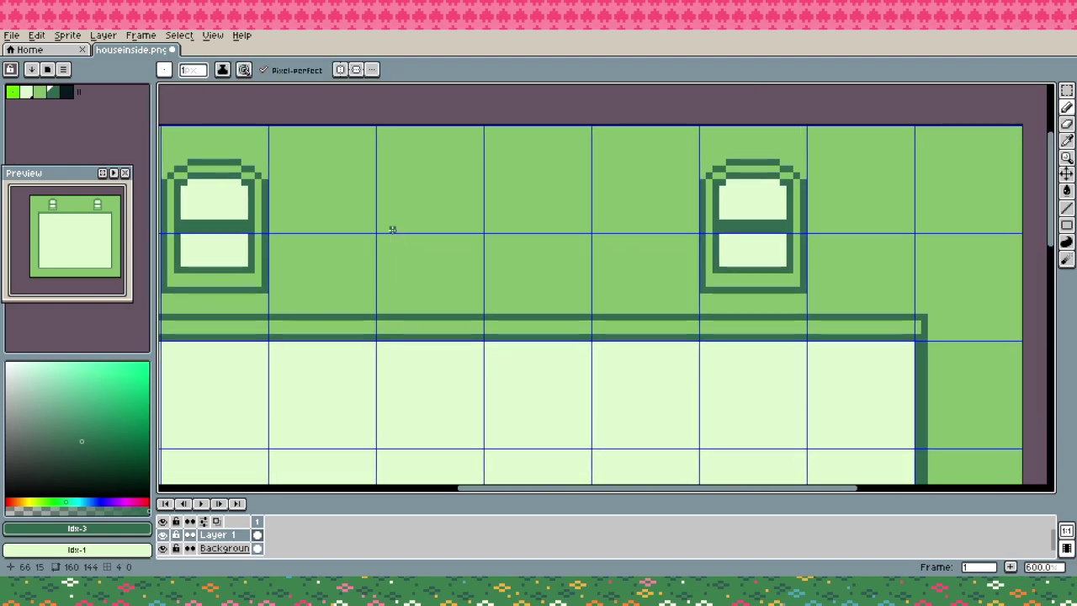
mouse_move(270, 149)
left_mouse_down()
mouse_move(659, 160)
mouse_move(696, 152)
mouse_move(684, 330)
mouse_move(684, 308)
mouse_move(695, 355)
mouse_move(272, 357)
mouse_move(272, 151)
left_mouse_up()
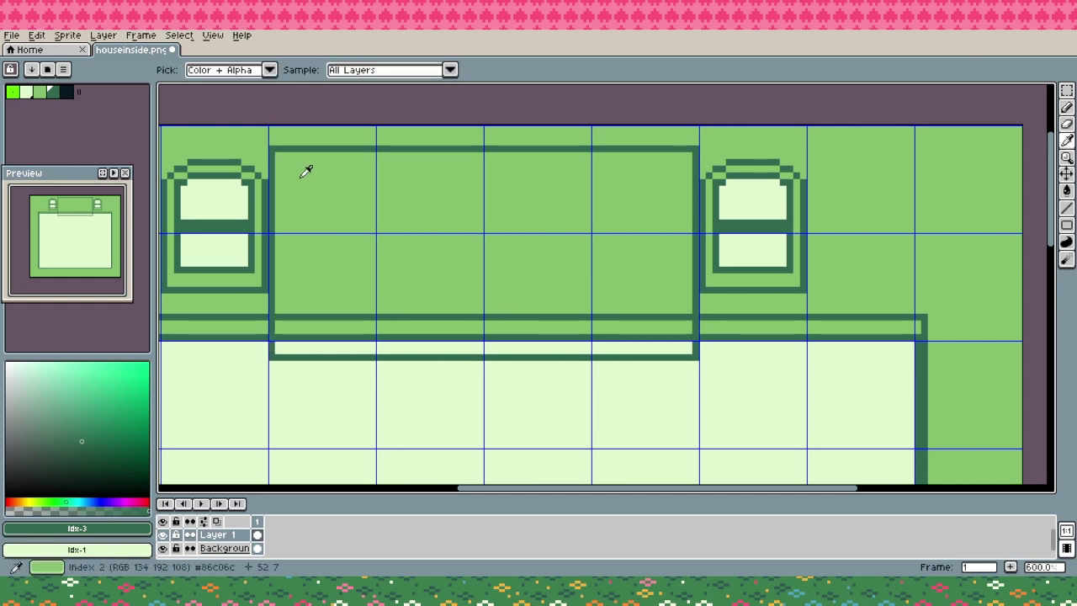
Clear the baseboard lines and pale floor strip inside the rectangle by filling them with the mid-green wall colour
left_click(305, 202, "alt")
left_click(278, 317)
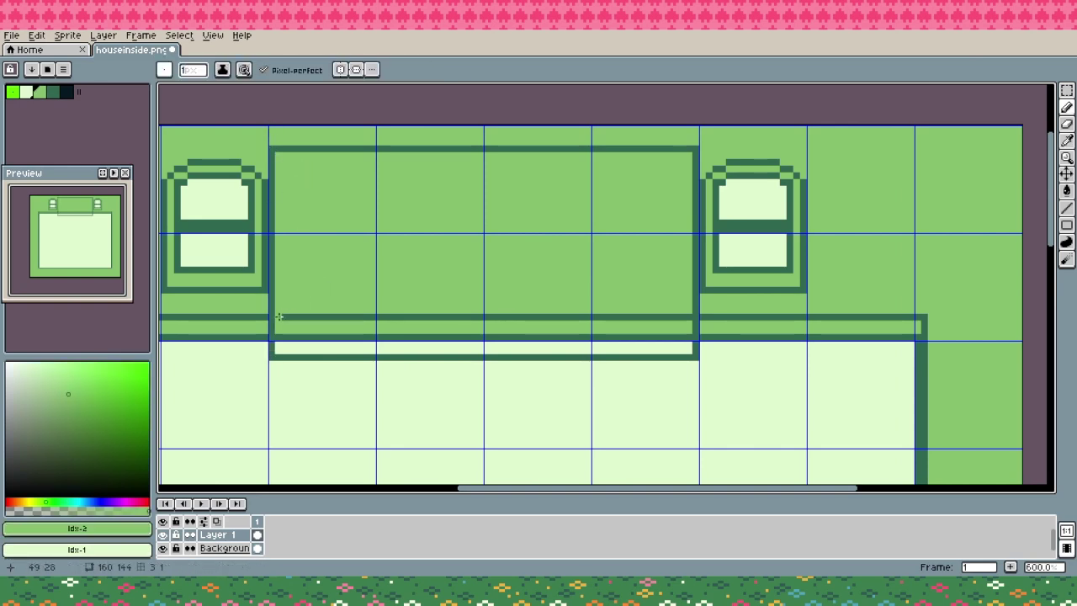
left_click(279, 341)
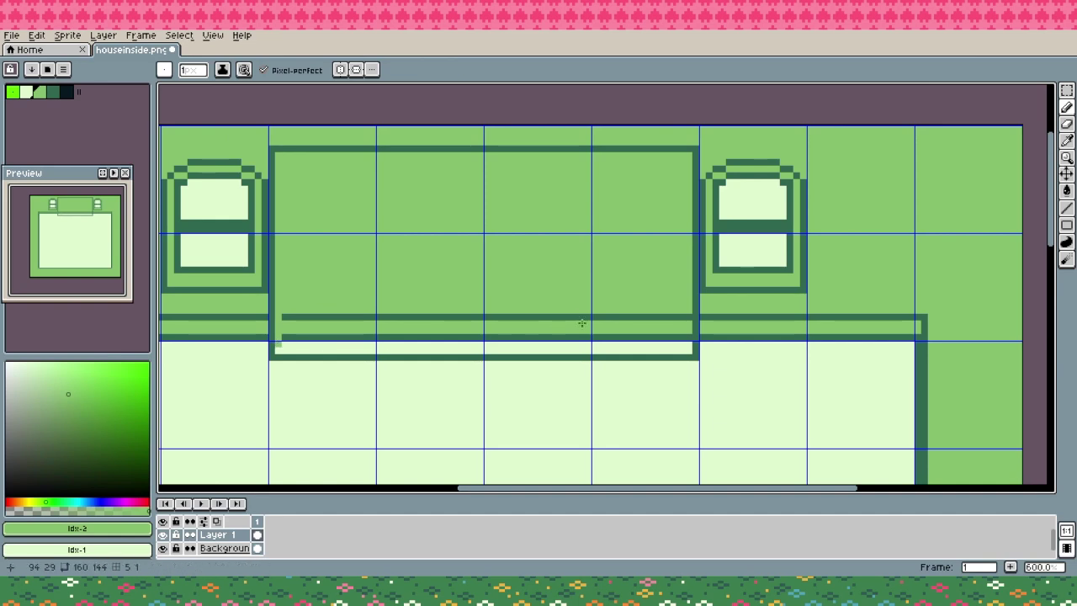
left_click(690, 317)
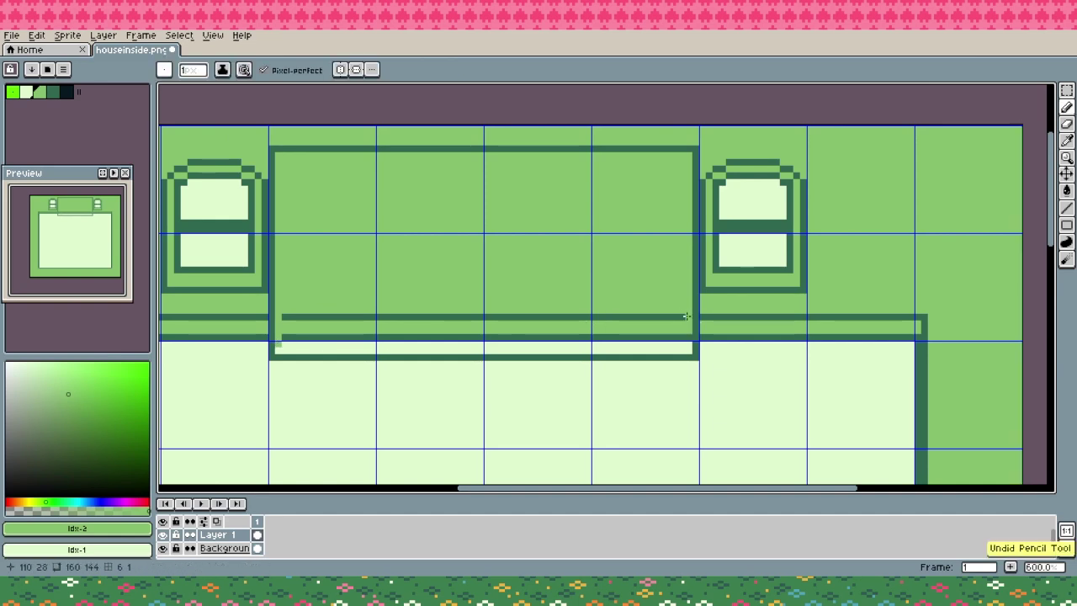
key("g")
left_click(648, 346)
left_click(649, 336)
left_click(645, 317)
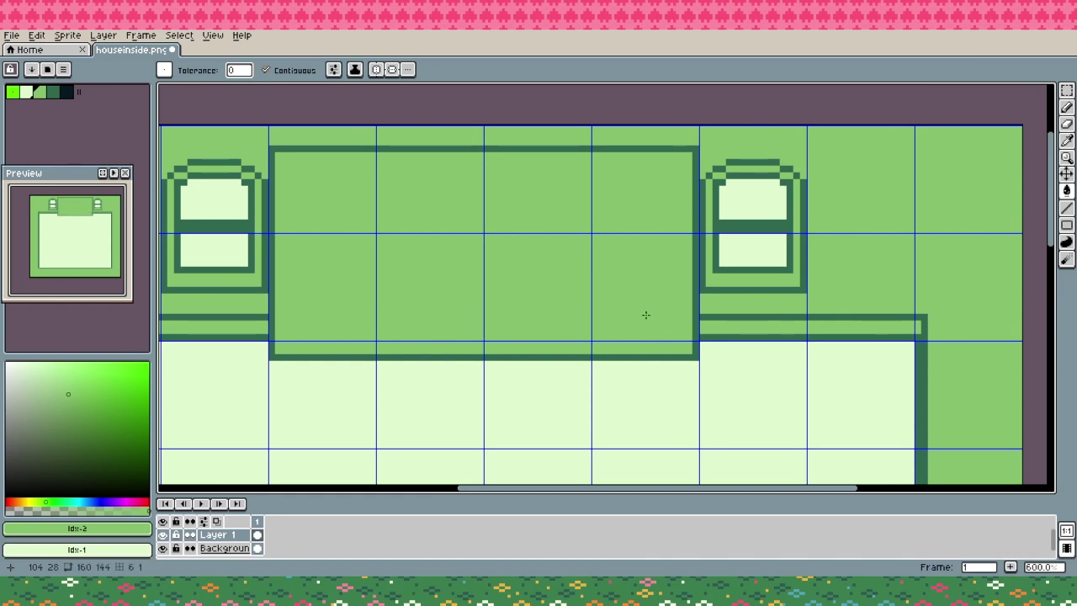
Draw a second dark green rectangle outline inset within the large rectangle between the windows
key("i")
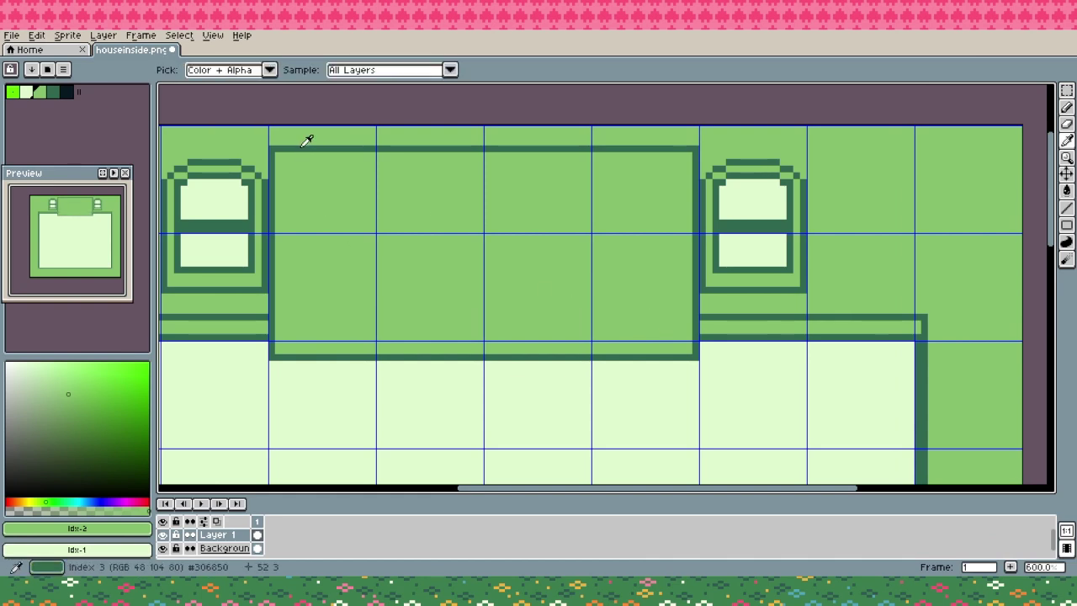
left_click(301, 150)
key("b")
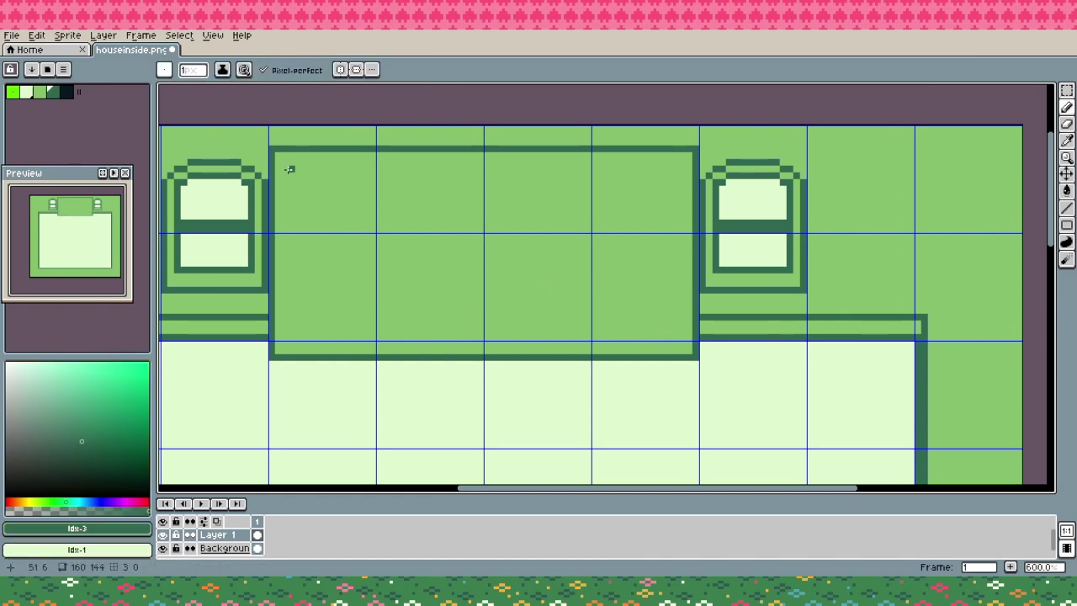
left_click(284, 169)
left_click(678, 169, "shift")
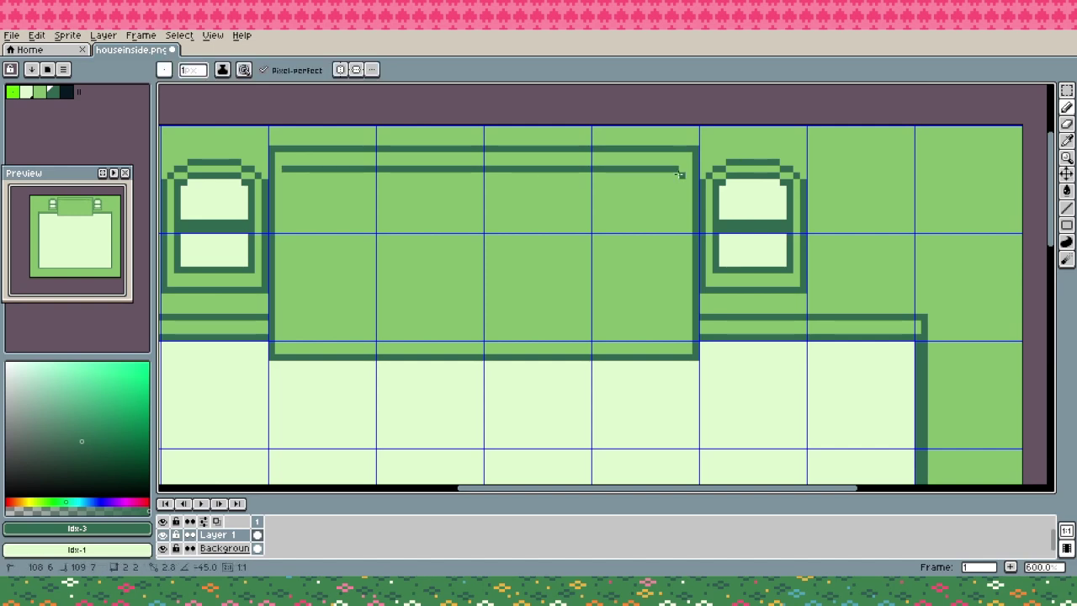
left_click(678, 336, "shift")
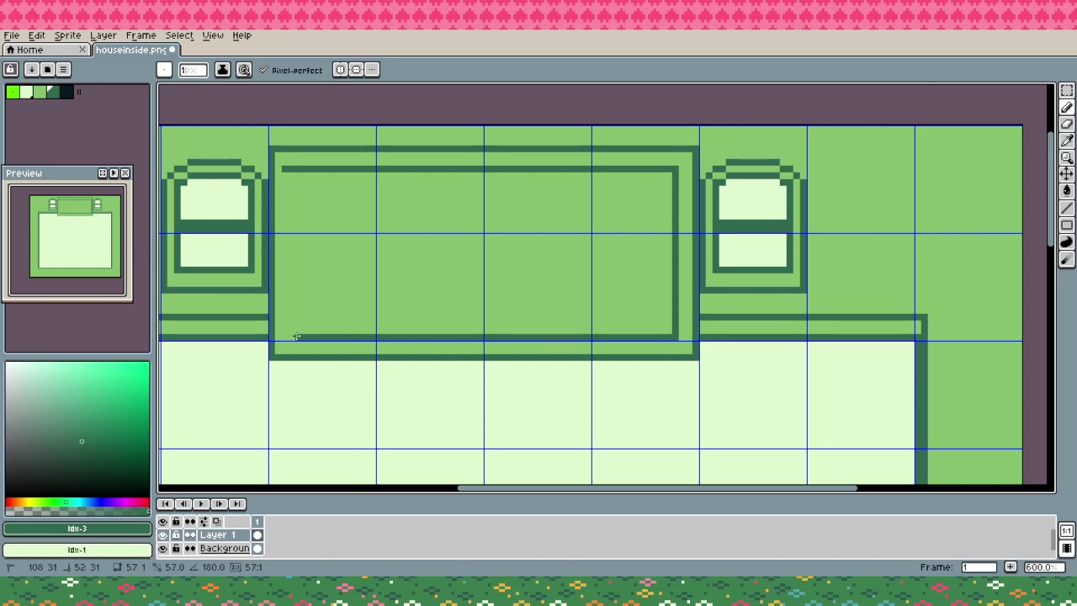
left_click(280, 174, "shift")
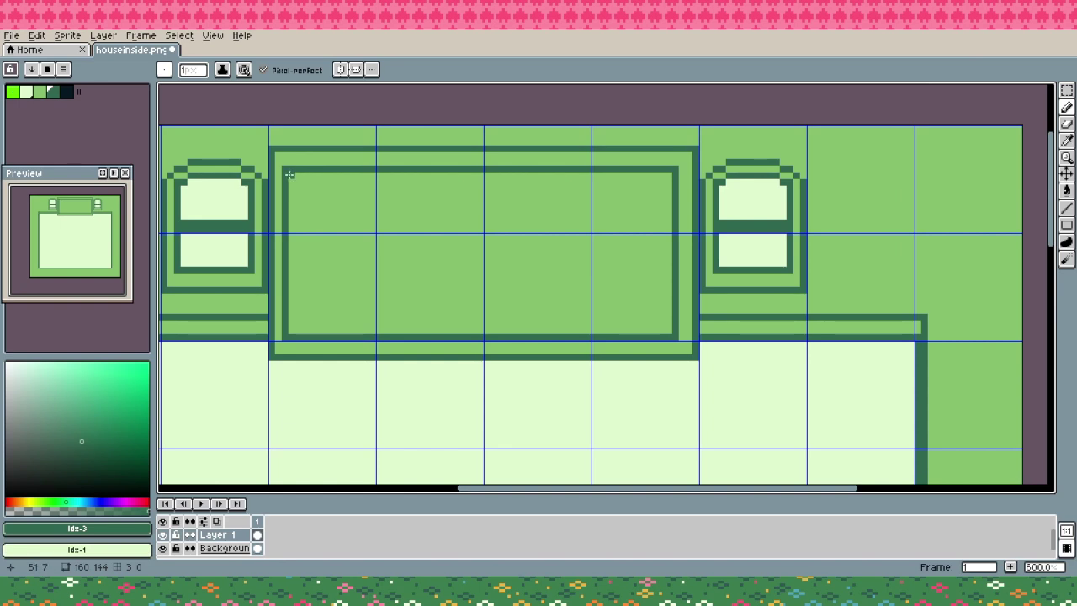
Shift the inner rectangle's left edge one pixel inward, painting over the old edge in mid-green
left_click(291, 173)
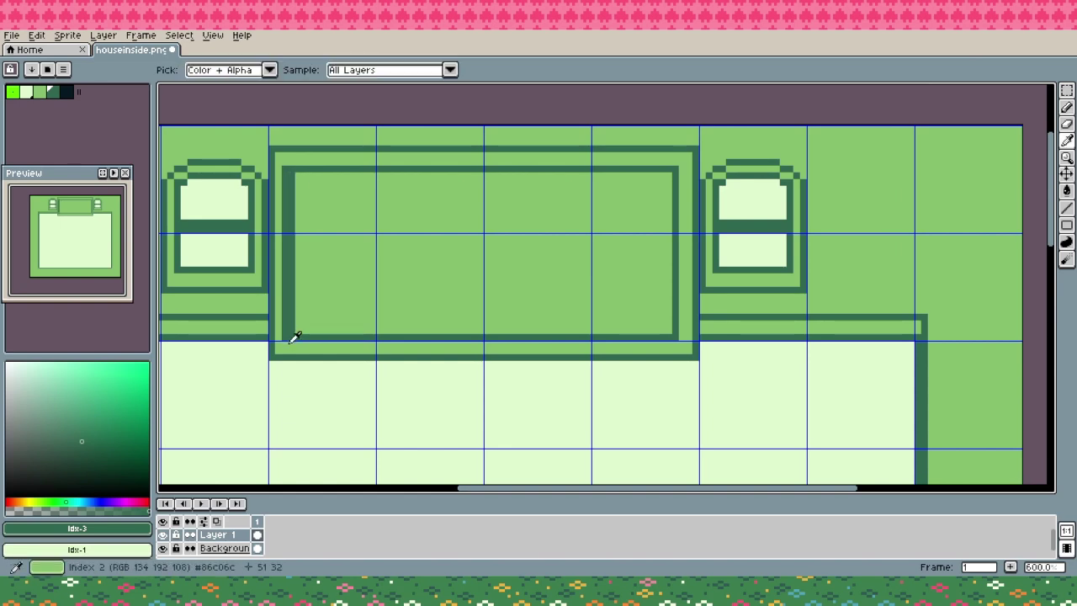
left_click(297, 330, "alt")
left_click_drag(286, 340, 283, 168)
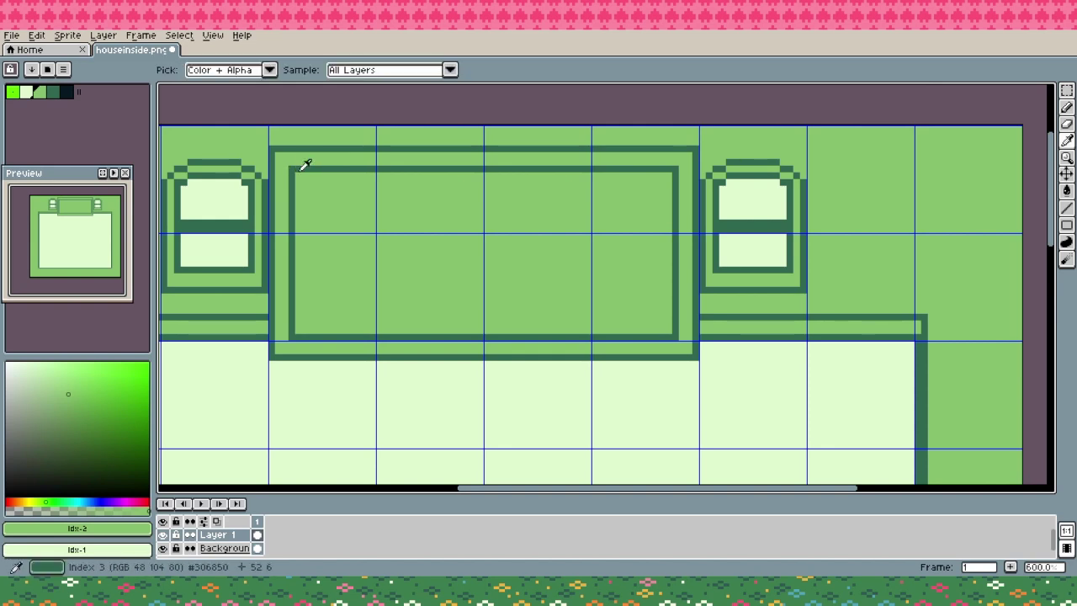
Draw two parallel dark green horizontal lines across the middle of the inner rectangle as a shelf
left_click(301, 168, "alt")
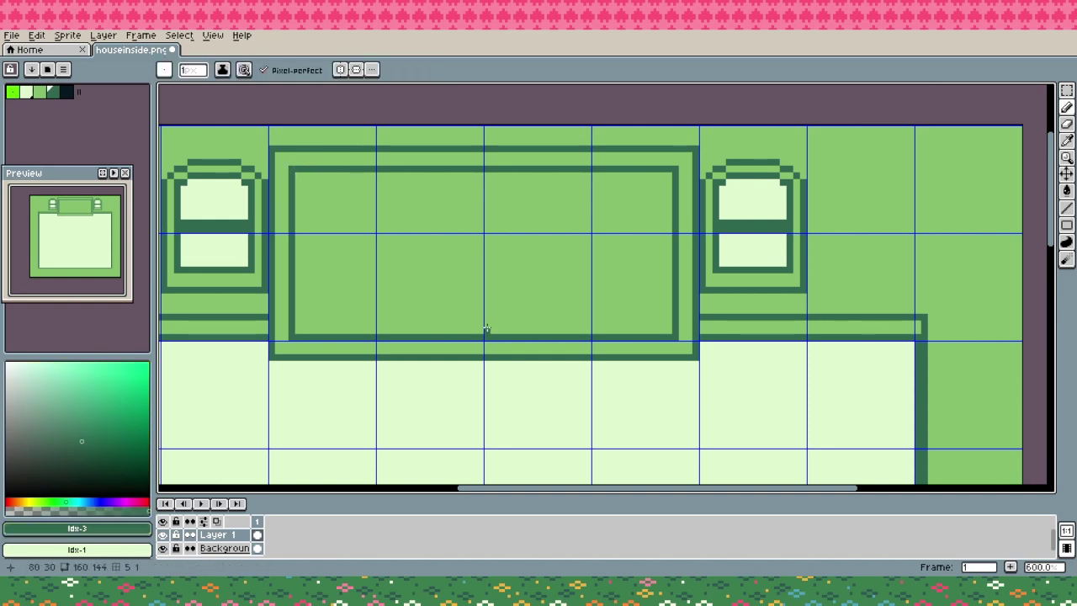
scroll(323, 185, "up", 1)
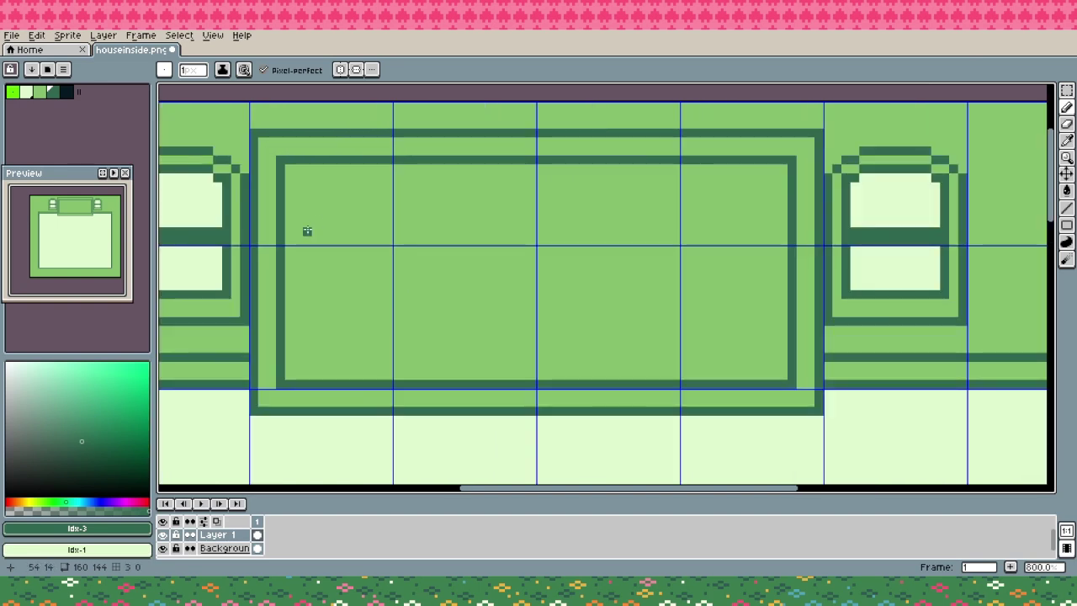
mouse_move(289, 255)
left_mouse_down()
mouse_move(786, 273)
mouse_move(286, 274)
left_mouse_up()
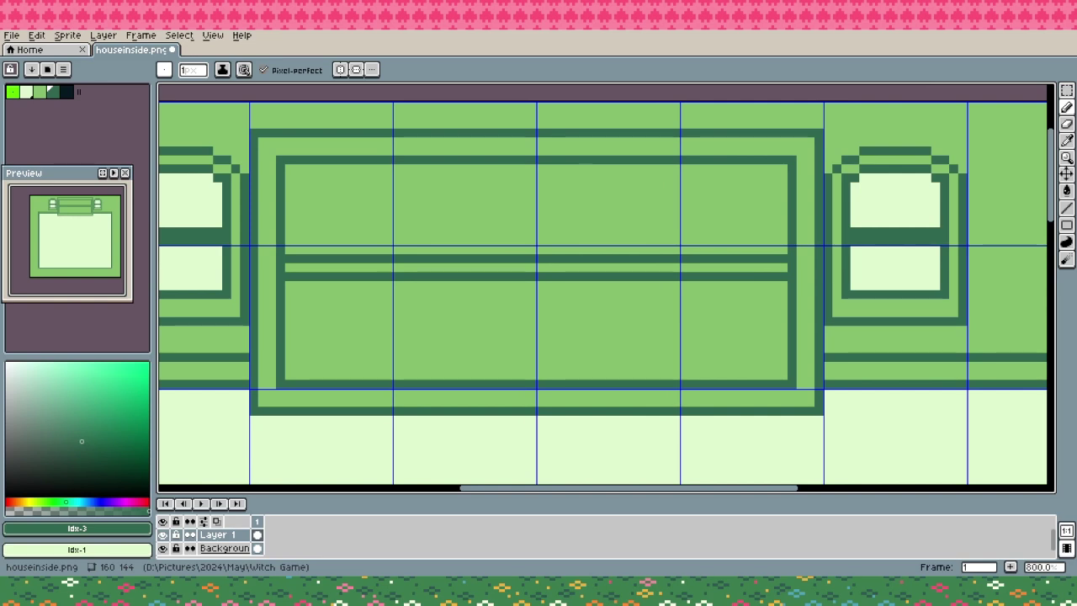
Move the shelf's lower line down by one pixel and paint over its old position in mid-green
scroll(514, 372, "down", 4)
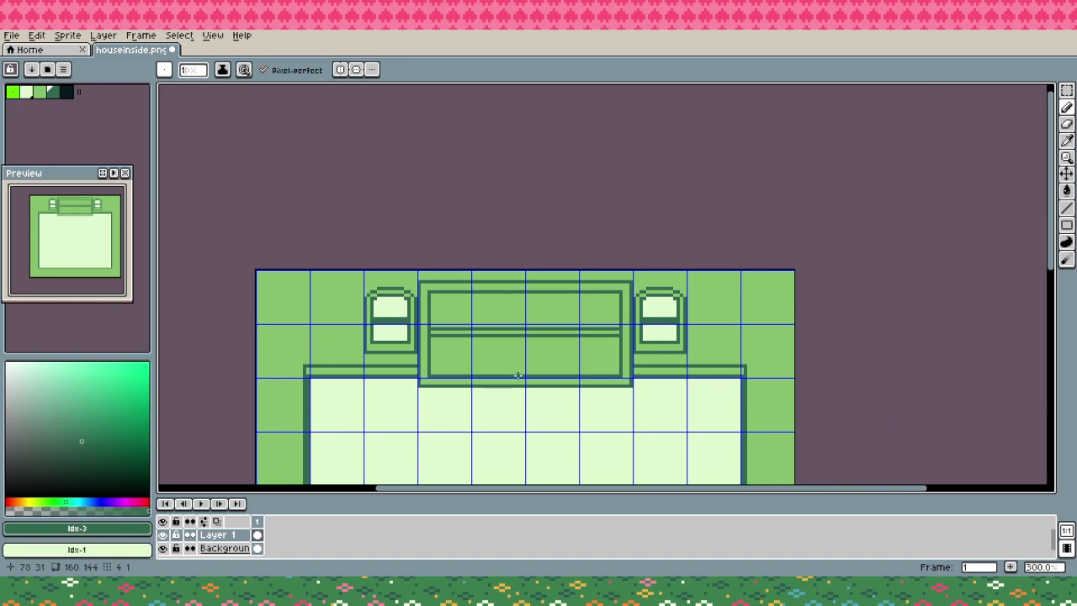
scroll(493, 313, "up", 3)
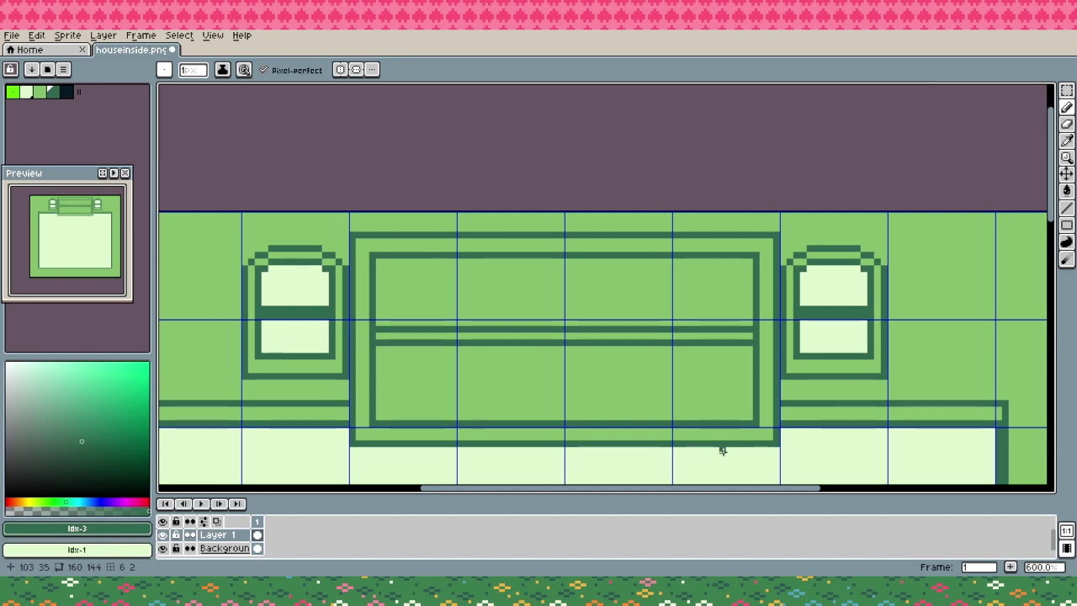
left_click_drag(722, 451, 617, 380)
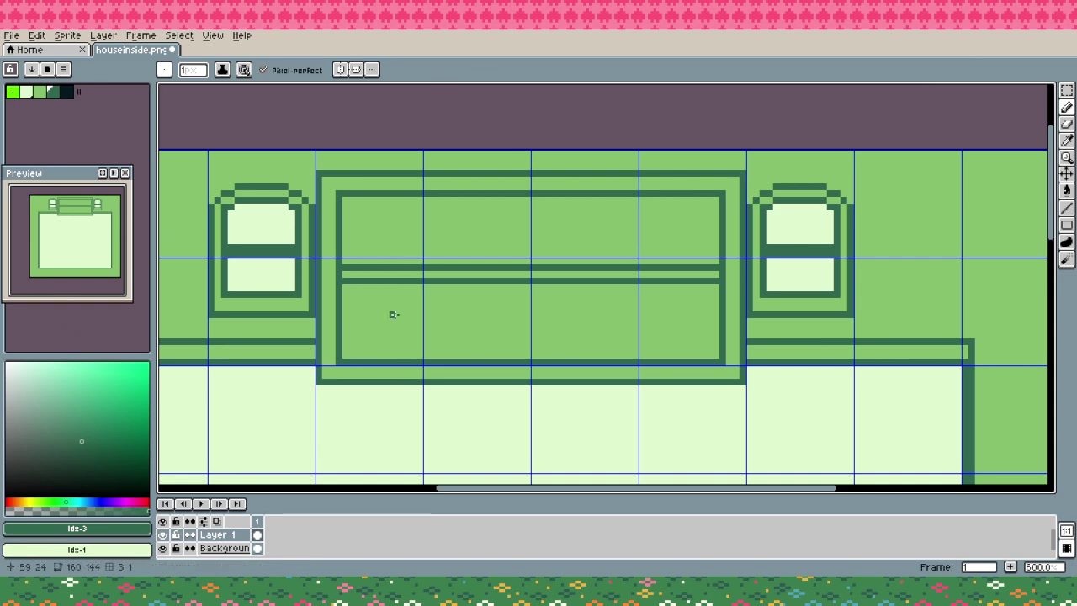
scroll(393, 314, "up", 3)
mouse_move(288, 300)
left_mouse_down()
mouse_move(1044, 286)
mouse_move(227, 287)
left_mouse_up()
left_click(976, 286, "alt")
Draw a dark green horizontal line above the shelf, spanning the full width of the outer frame
scroll(292, 288, "down", 3)
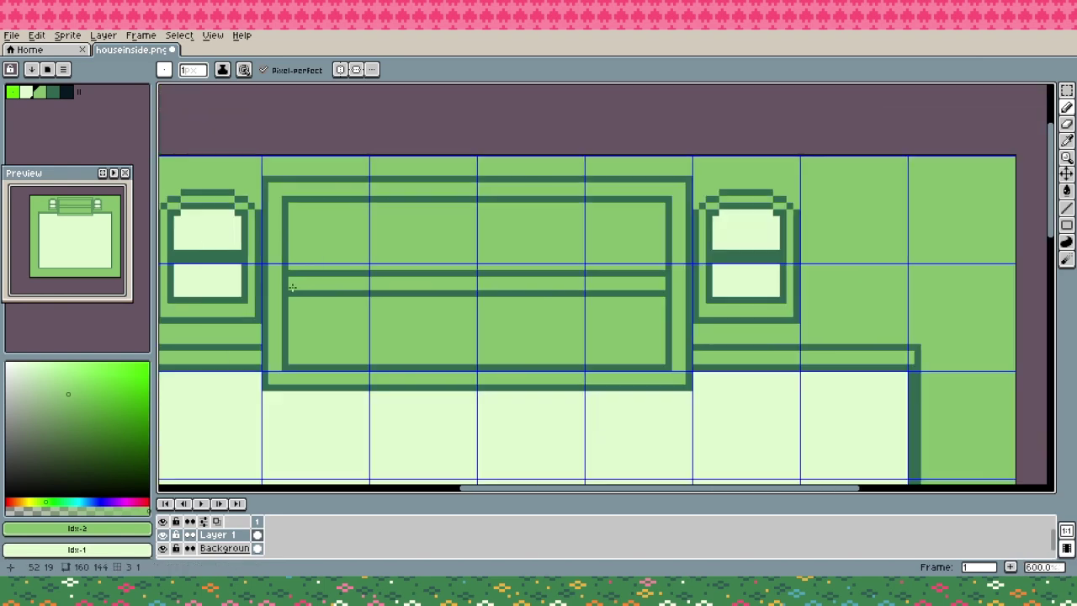
scroll(292, 287, "down", 2)
scroll(292, 287, "down", 1)
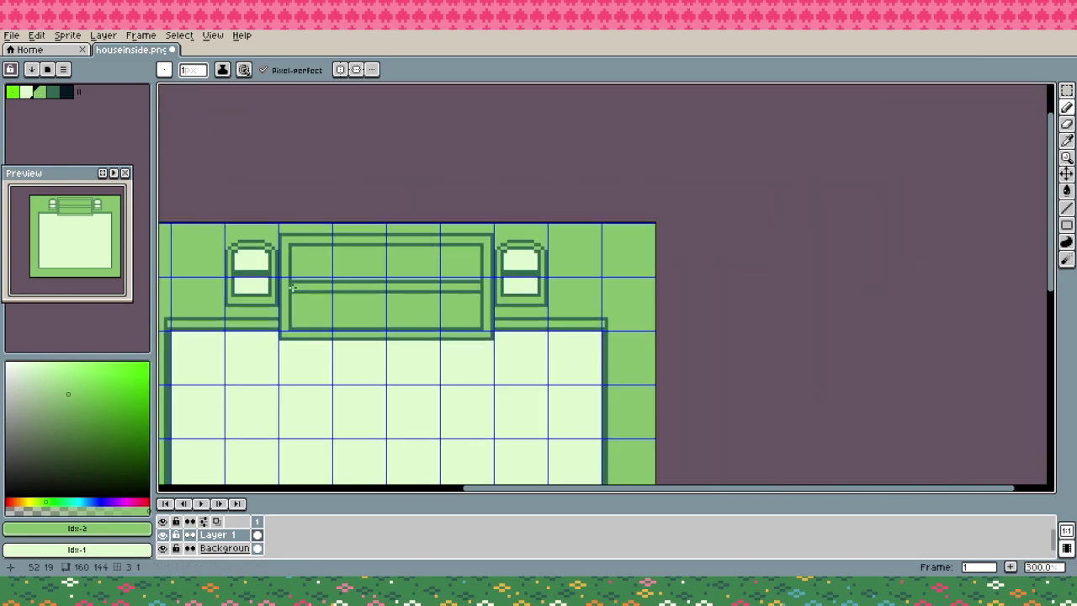
scroll(297, 286, "up", 3)
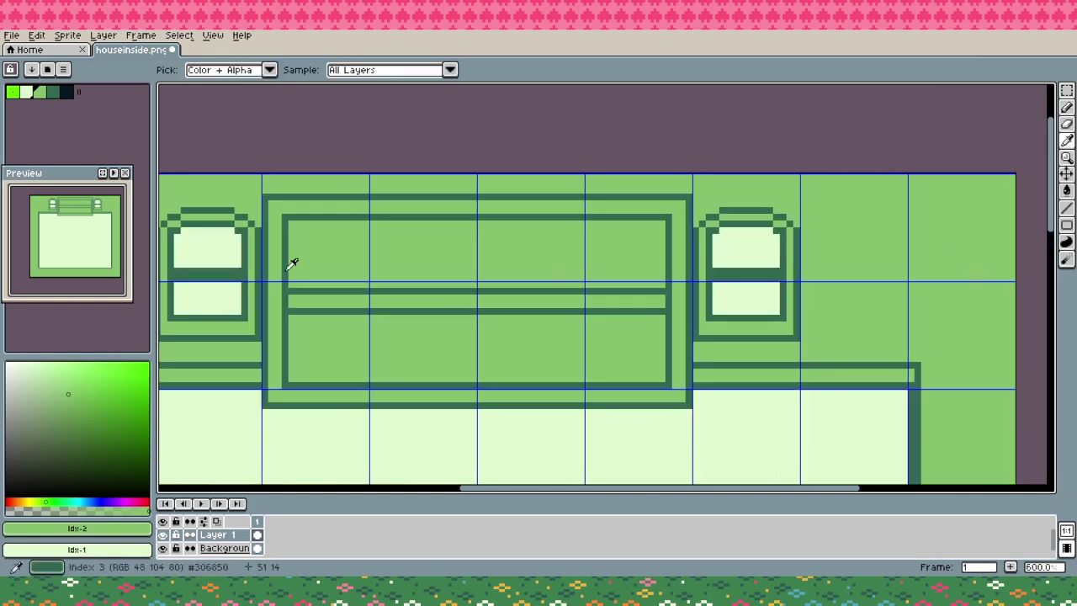
left_click(271, 258, "alt")
mouse_move(271, 257)
left_mouse_down()
mouse_move(683, 255)
mouse_move(378, 249)
mouse_move(266, 260)
mouse_move(269, 252)
left_mouse_up()
key("ctrl+z")
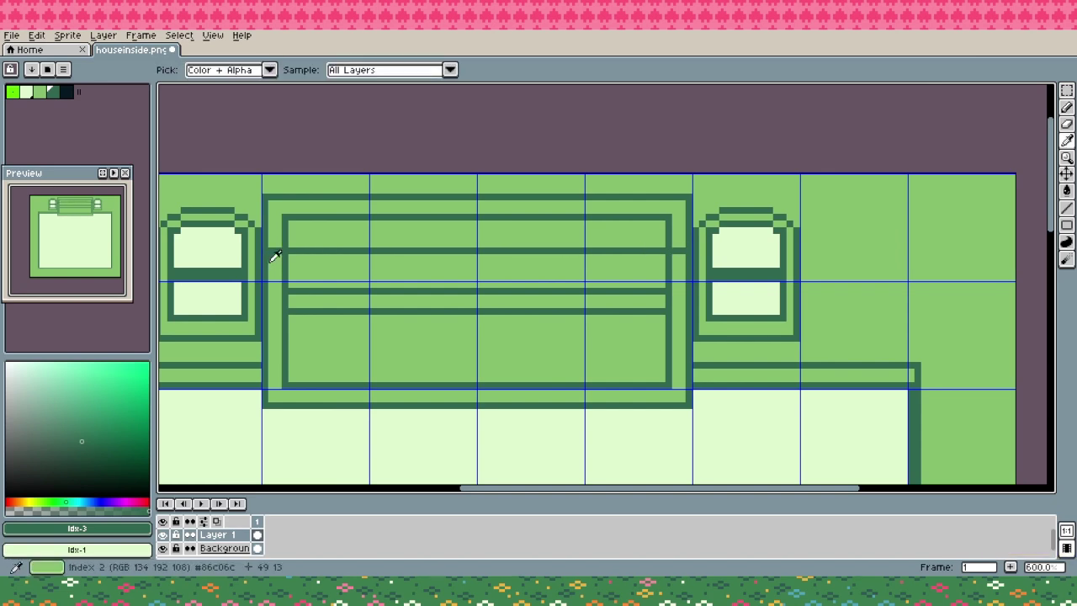
Remove the two shelf lines from the inner rectangle by detaching their ends and filling them with mid-green
left_click(272, 255, "alt")
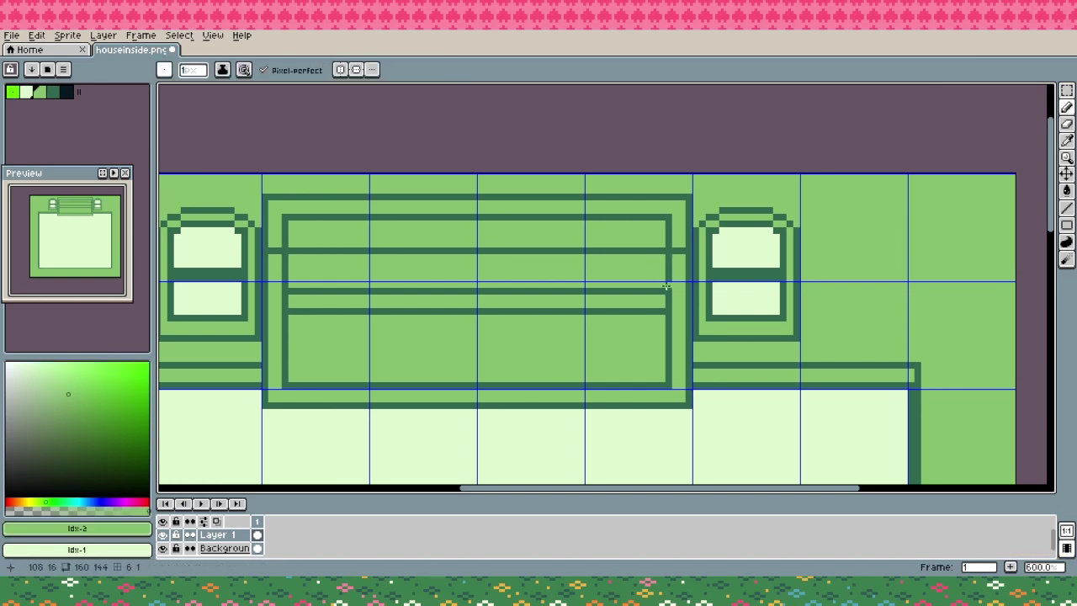
left_click_drag(665, 292, 665, 310)
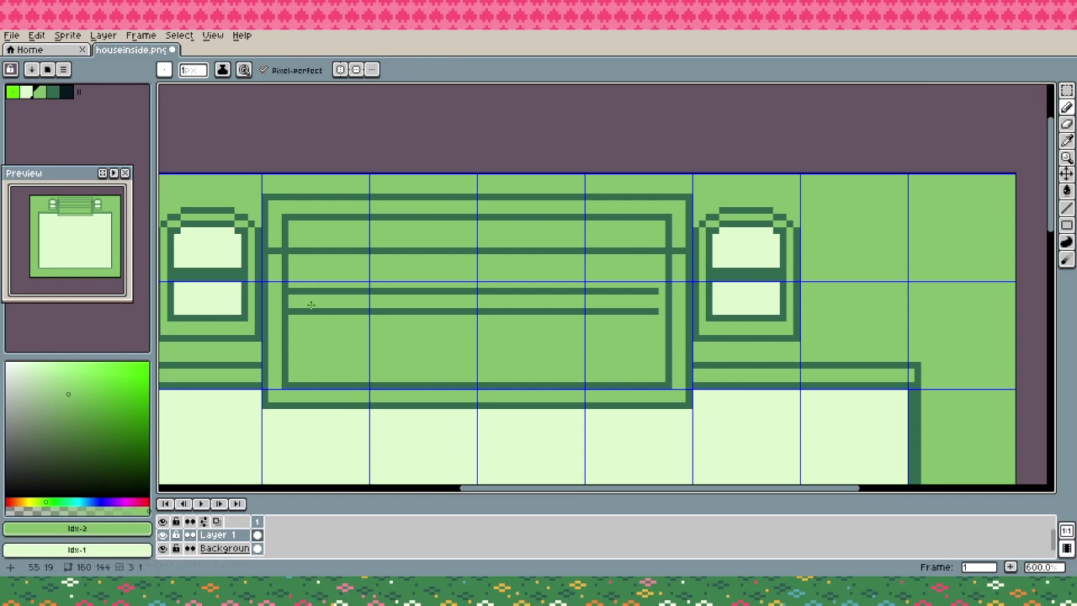
left_click_drag(291, 291, 291, 311)
key("g")
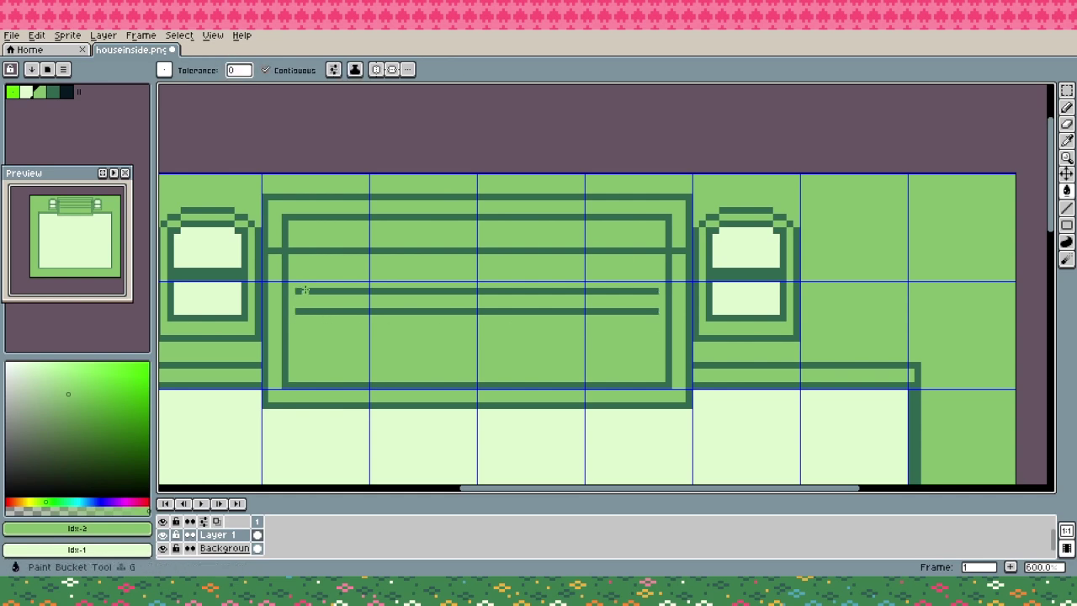
left_click(306, 290)
left_click(308, 311)
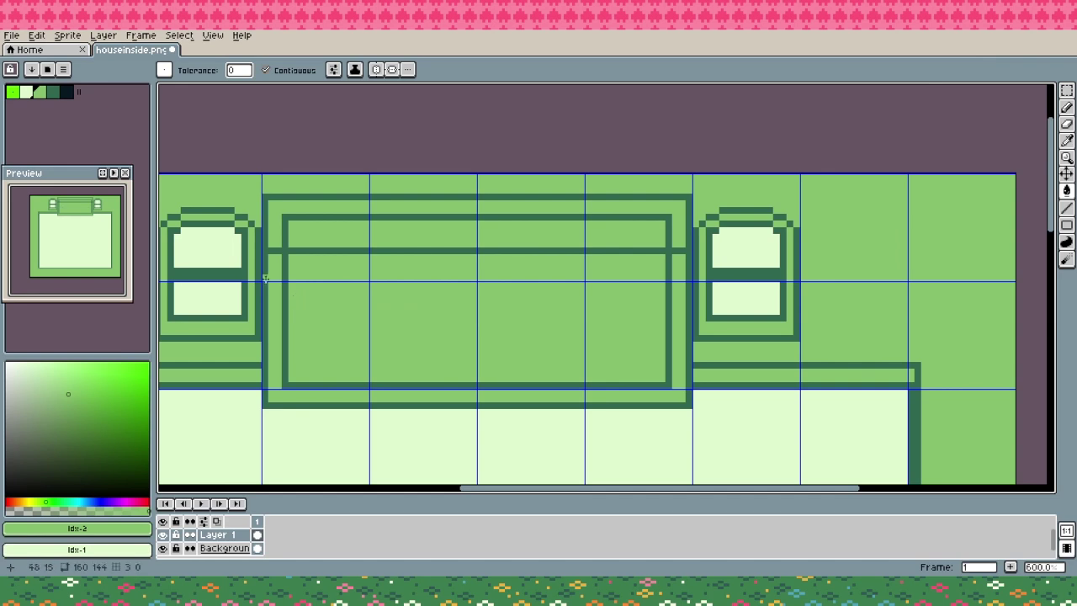
Break the frame's outer and inner side outlines just above the newly drawn horizontal line, at both ends, with mid-green pixels
key("b")
scroll(294, 283, "up", 2)
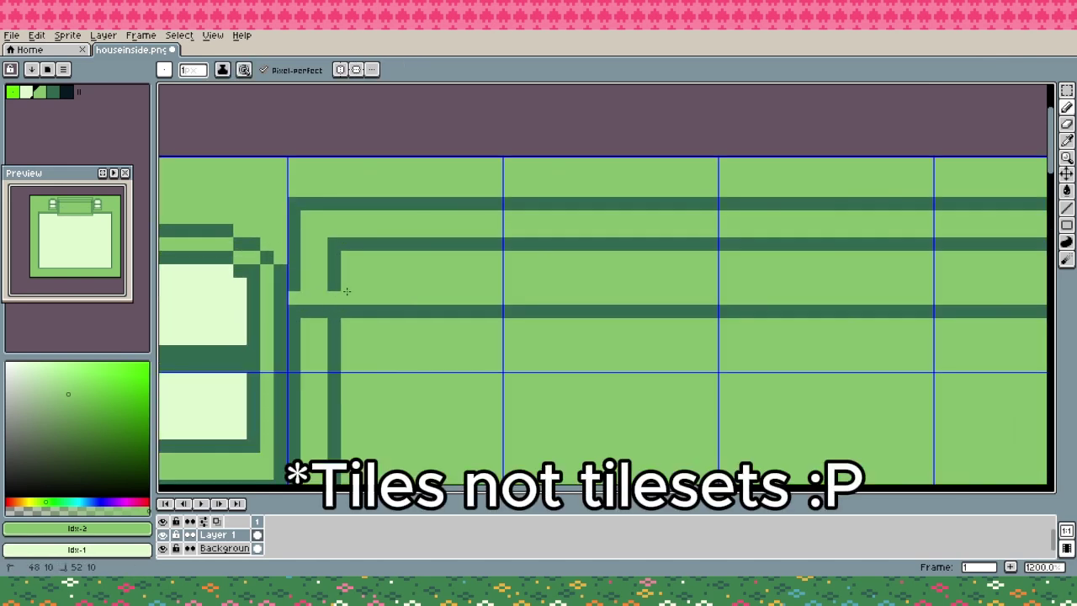
key("h")
mouse_move(930, 281)
left_mouse_down()
mouse_move(731, 281)
mouse_move(729, 291)
left_mouse_up()
key("b")
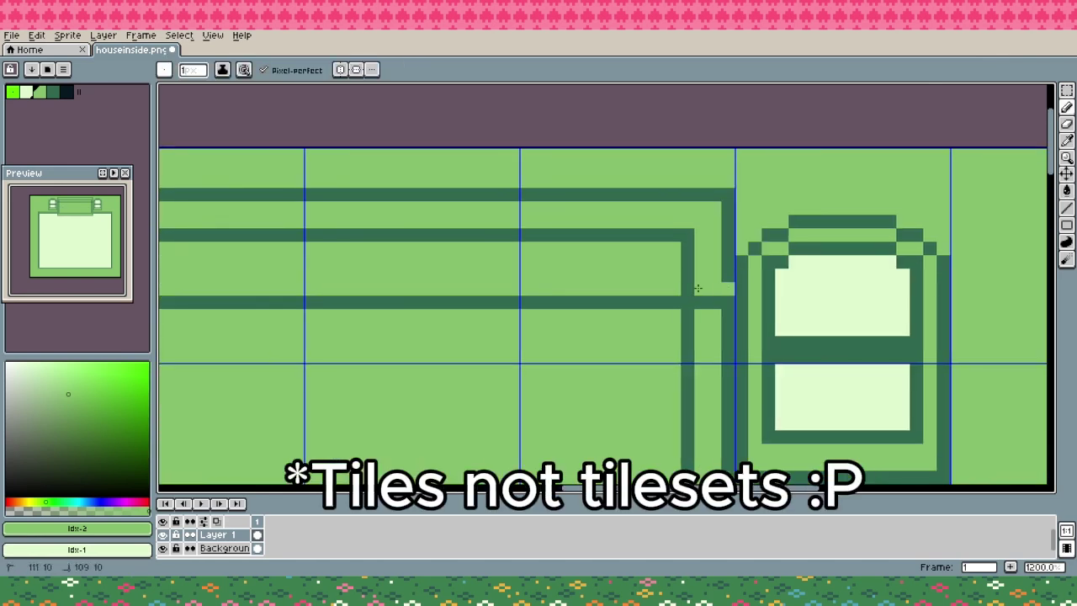
left_click(688, 289)
left_click(728, 261)
Remove the detached upper part of the outer and inner outlines by filling it with the mid-green wall colour
key("space")
left_click_drag(227, 275, 709, 275)
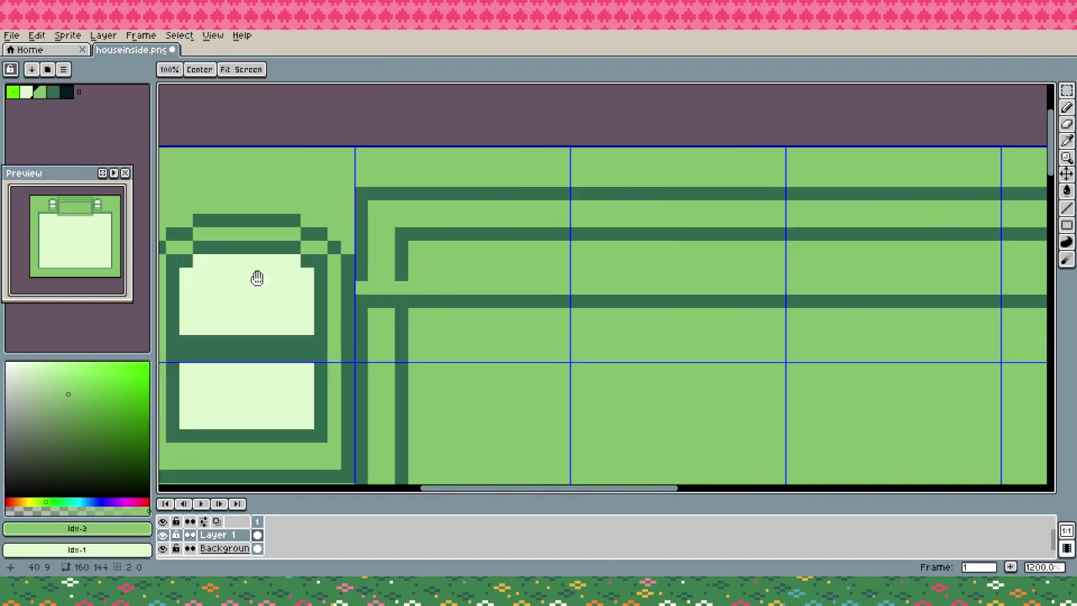
left_click(357, 270)
key("g")
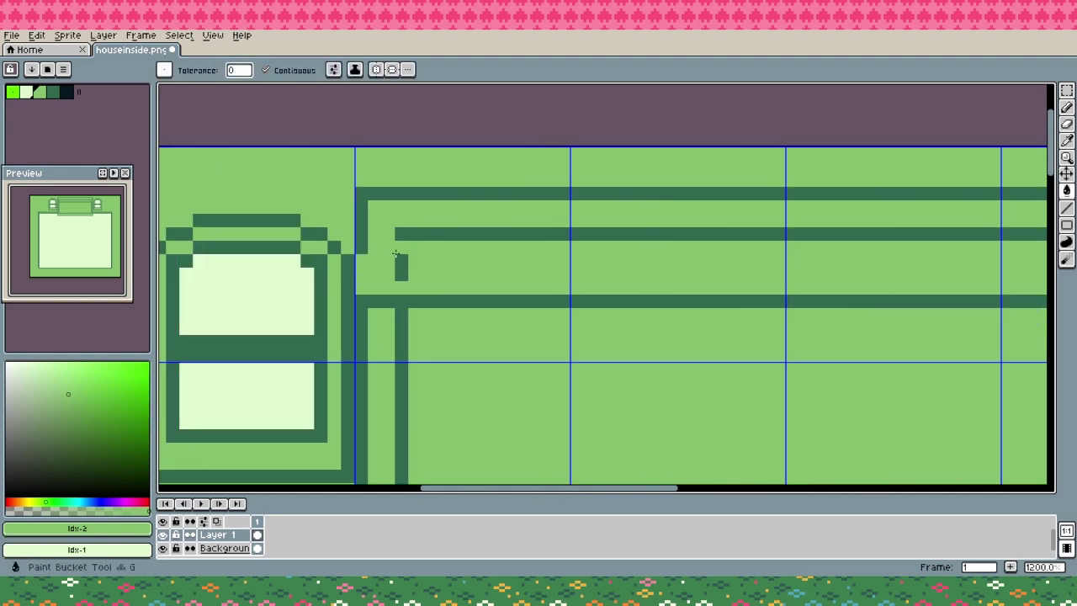
left_click(401, 253)
left_click(357, 230)
key("b")
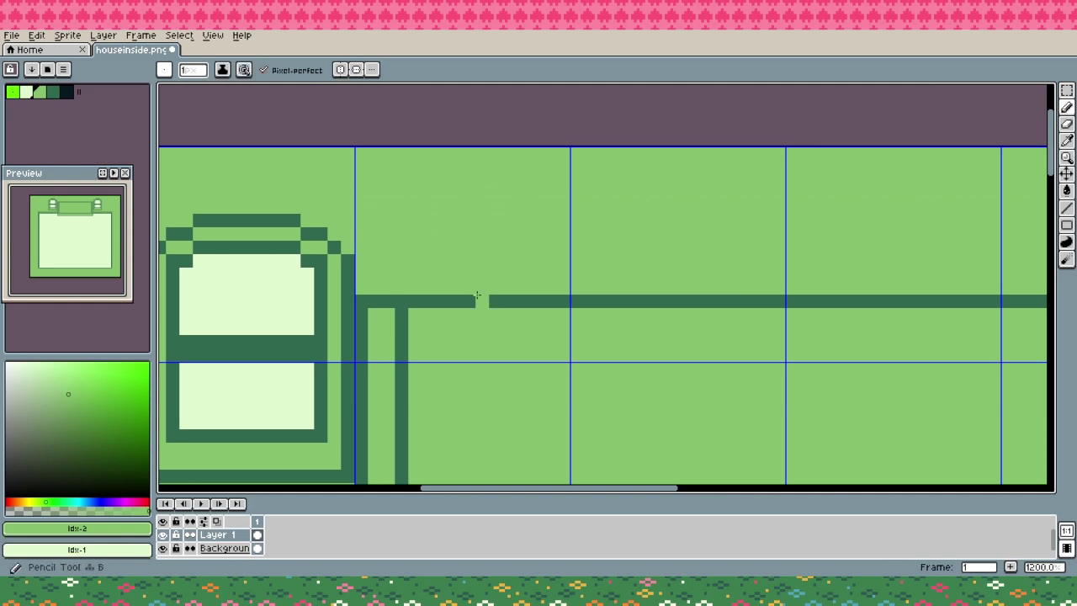
Draw a dark green top edge for the inner rectangle and erase the side stubs above it with mid-green
scroll(509, 324, "down", 2)
key("space")
left_click_drag(539, 349, 390, 316)
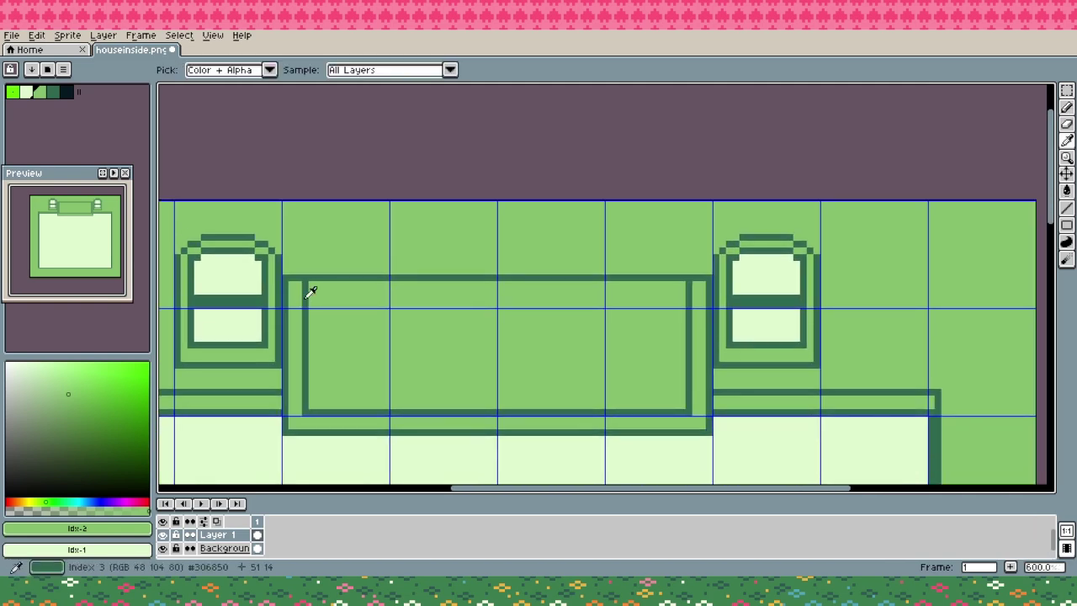
left_click(304, 305, "alt")
left_click_drag(303, 296, 686, 297)
left_click(700, 287, "alt")
left_click(689, 288)
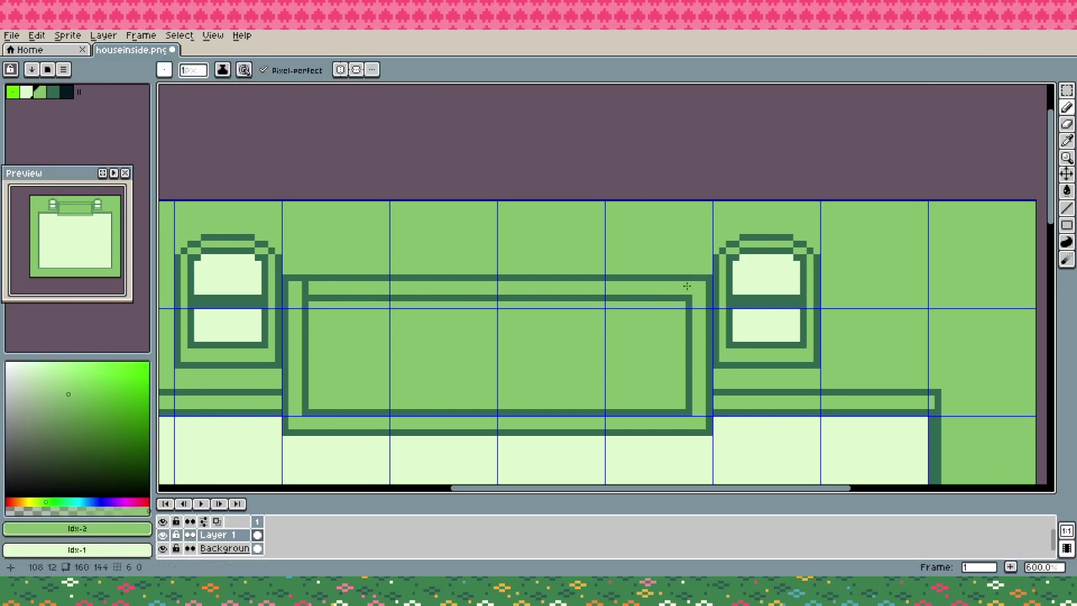
left_click(307, 289)
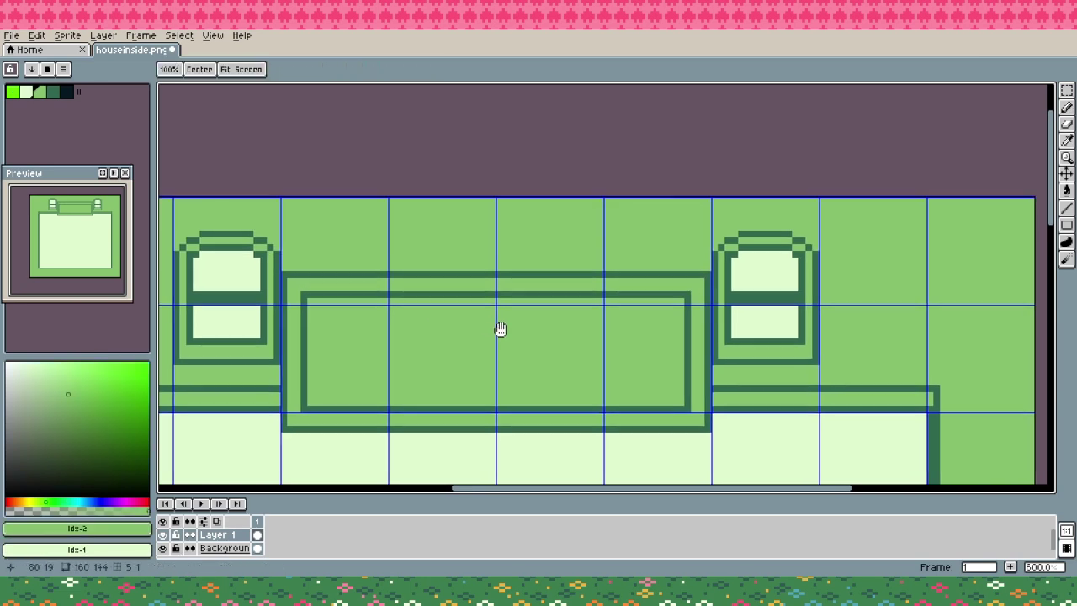
Draw a two-pixel-thick dark green horizontal shelf across the middle of the inner rectangle
left_click_drag(500, 329, 488, 305)
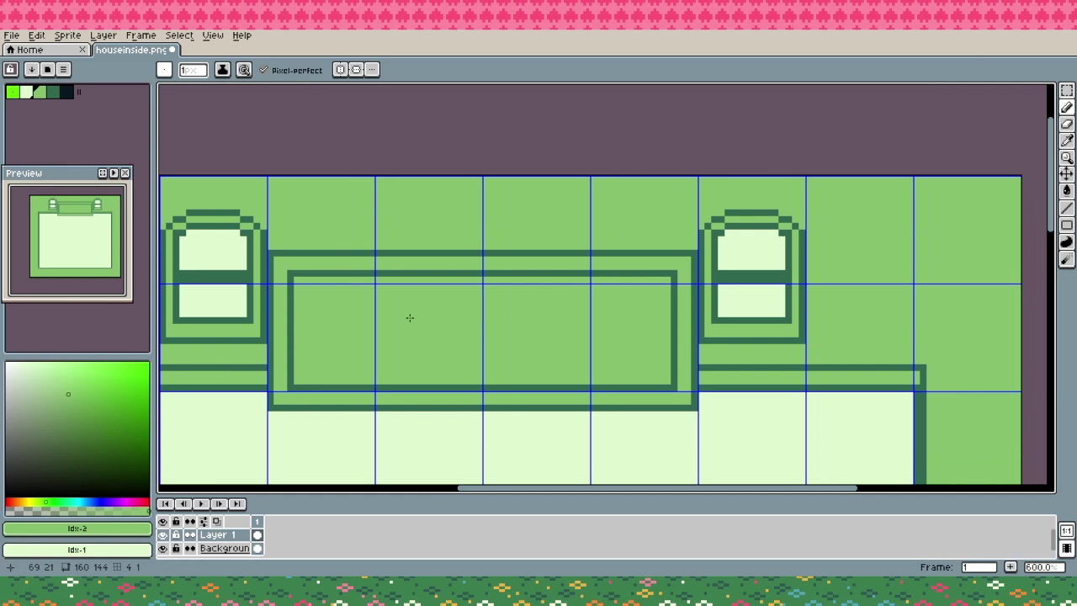
scroll(403, 310, "up", 1)
left_click(368, 392, "alt")
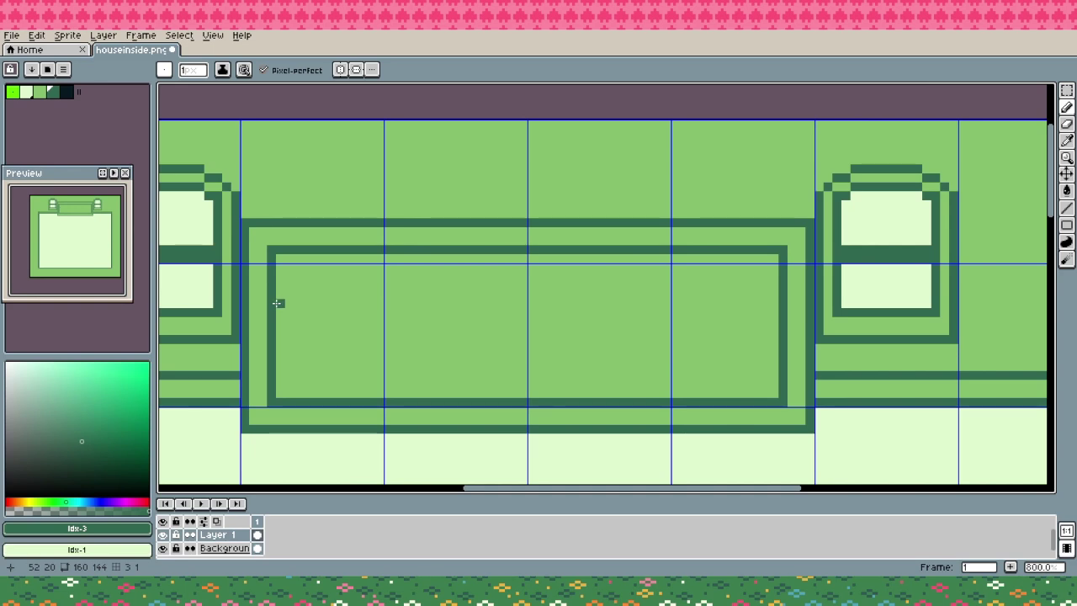
left_click_drag(501, 278, 493, 238)
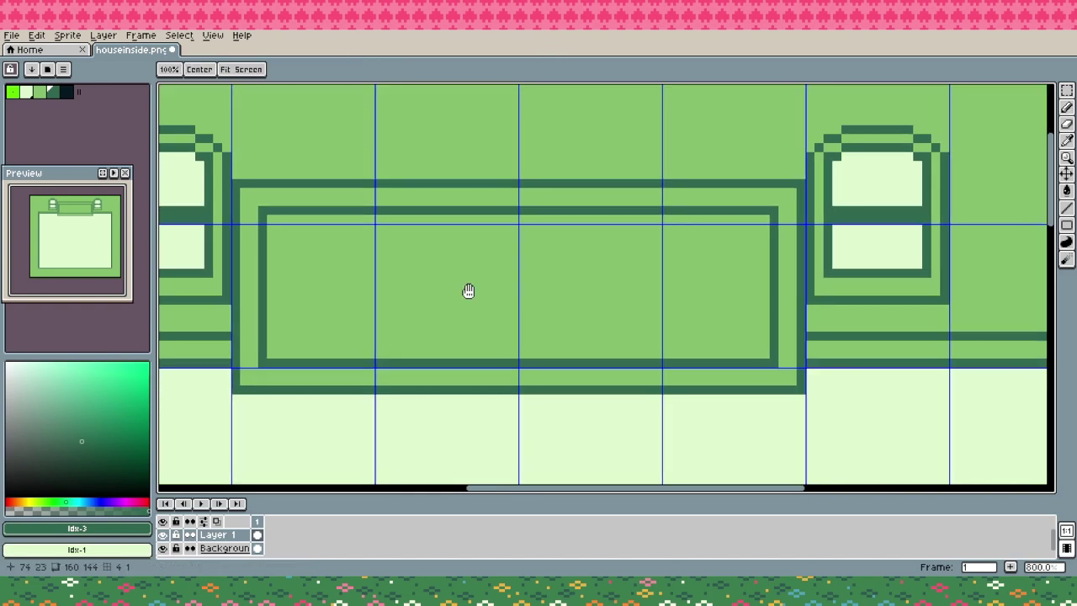
left_click_drag(468, 290, 474, 286)
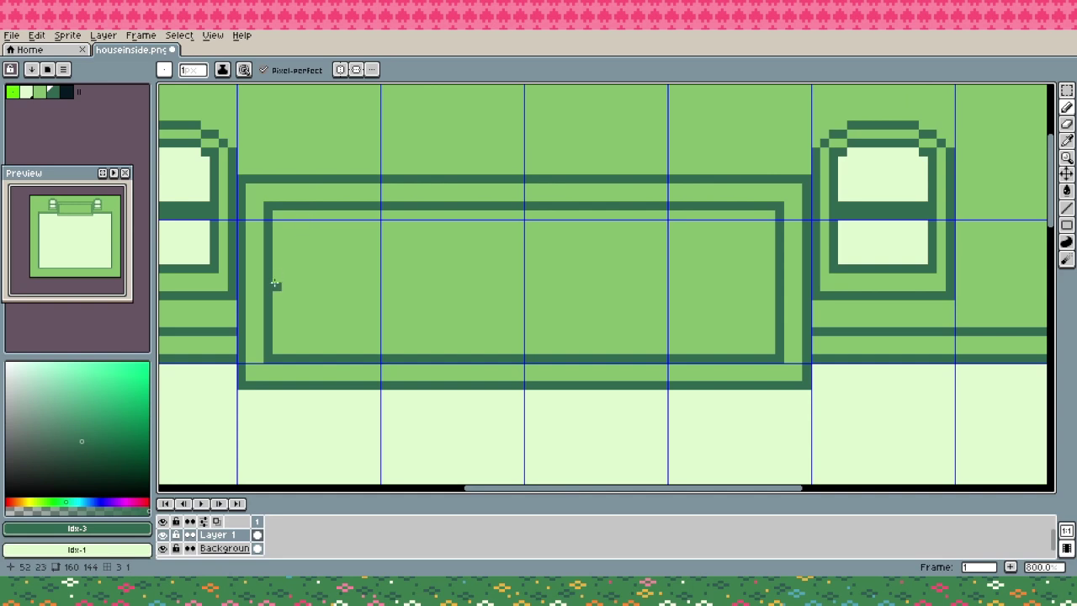
mouse_move(275, 286)
left_mouse_down()
mouse_move(770, 277)
mouse_move(253, 282)
mouse_move(279, 278)
left_mouse_up()
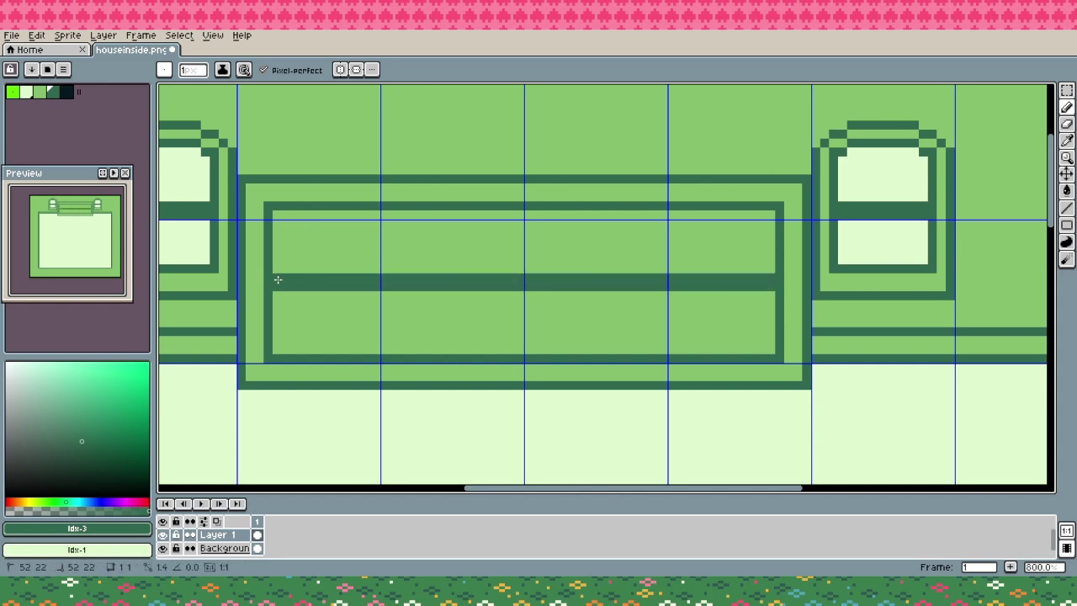
Fill the frame band between the outer and inner outlines with light green (Idx-1)
left_click(228, 188, "alt")
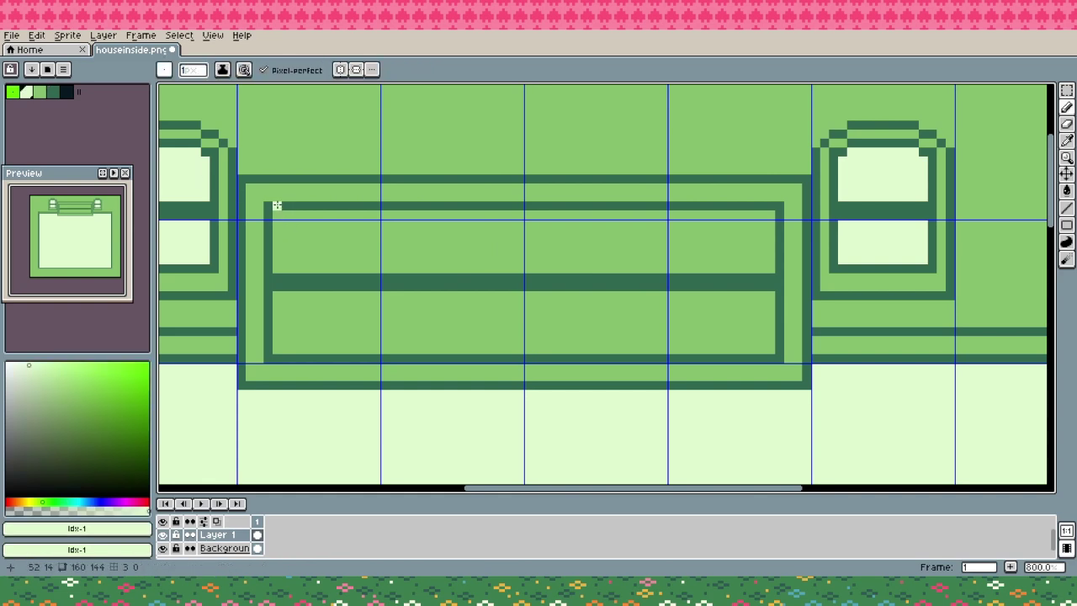
key("g")
left_click(308, 190)
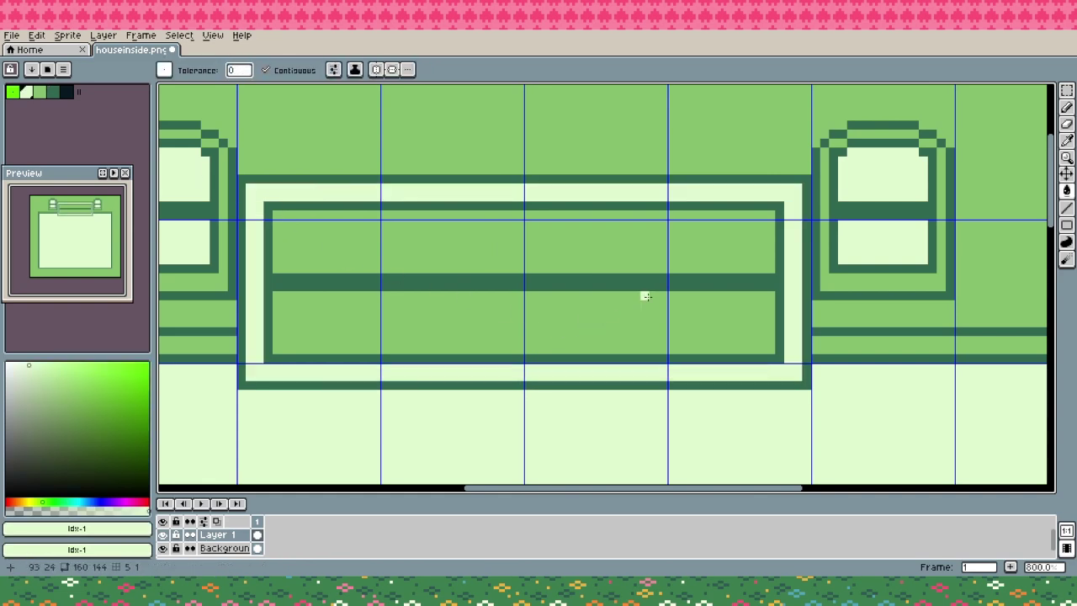
Shade the light frame with one-pixel mid-green lines along its bottom edge and directly above the inner rectangle
key("b")
left_click(720, 345, "alt")
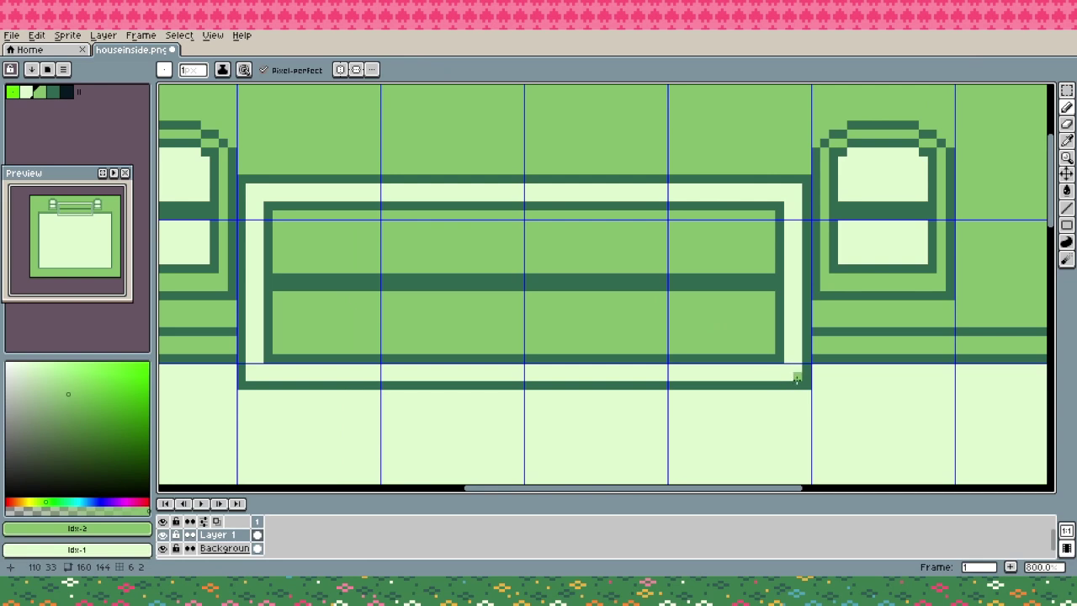
left_click_drag(797, 380, 247, 377)
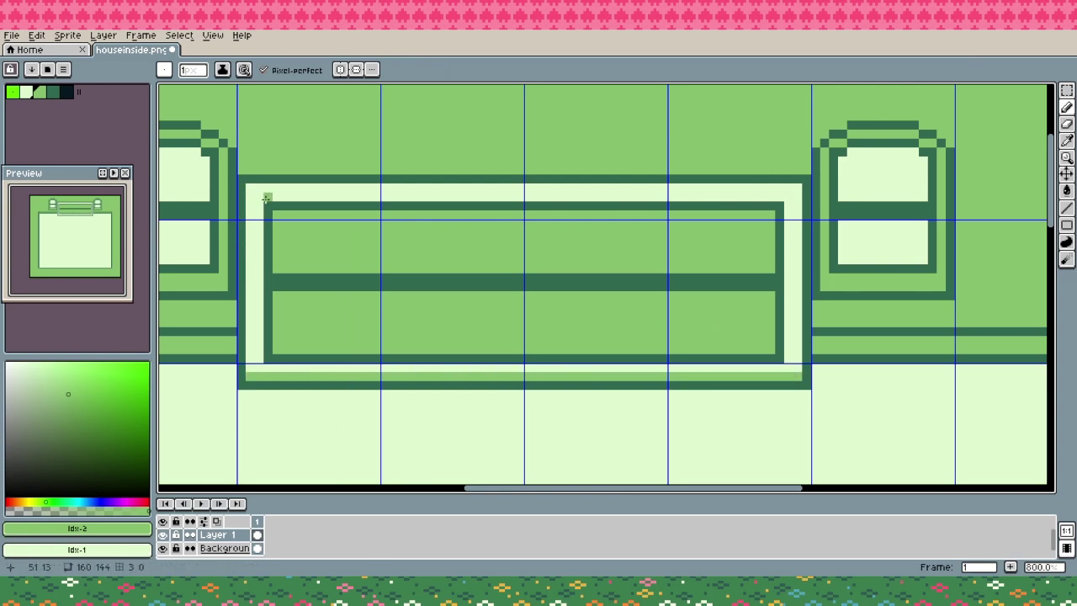
left_click_drag(266, 198, 782, 197)
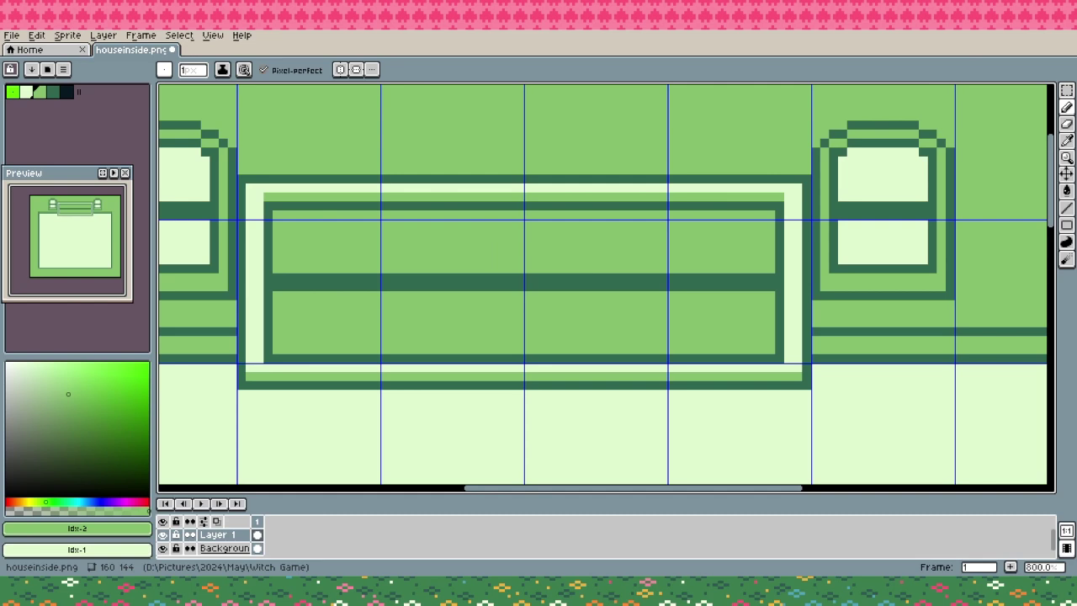
Paint a three-pixel-wide, full-height light green book at the left end of the upper shelf and undo the stray stroke beside it
scroll(295, 241, "up", 2)
key("i")
left_click(260, 276)
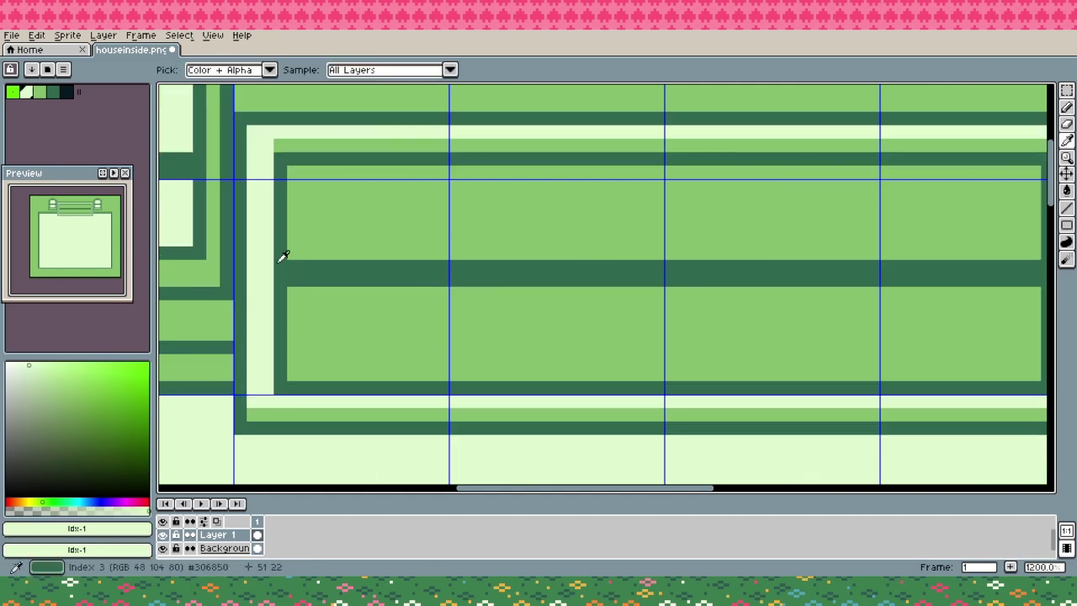
key("b")
mouse_move(294, 253)
left_mouse_down()
mouse_move(294, 173)
mouse_move(315, 174)
mouse_move(308, 244)
mouse_move(346, 211)
mouse_move(339, 205)
left_mouse_up()
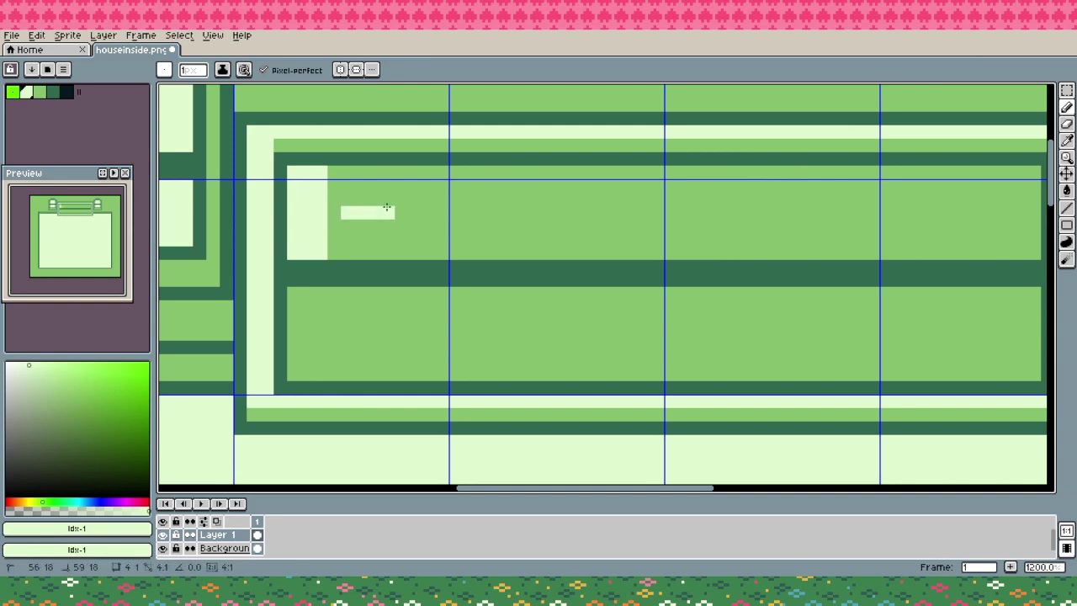
key("ctrl+z")
left_click(336, 178, "alt")
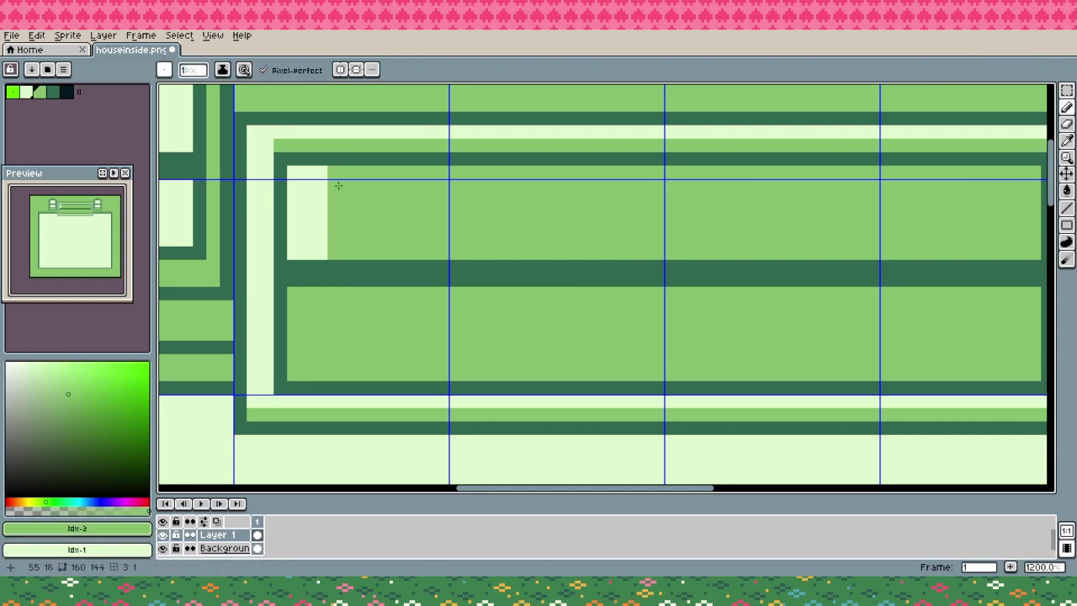
Replace the dark green outline colour Idx-3 with the near-black Idx-4 throughout the drawing using Replace Color
scroll(344, 211, "down", 3)
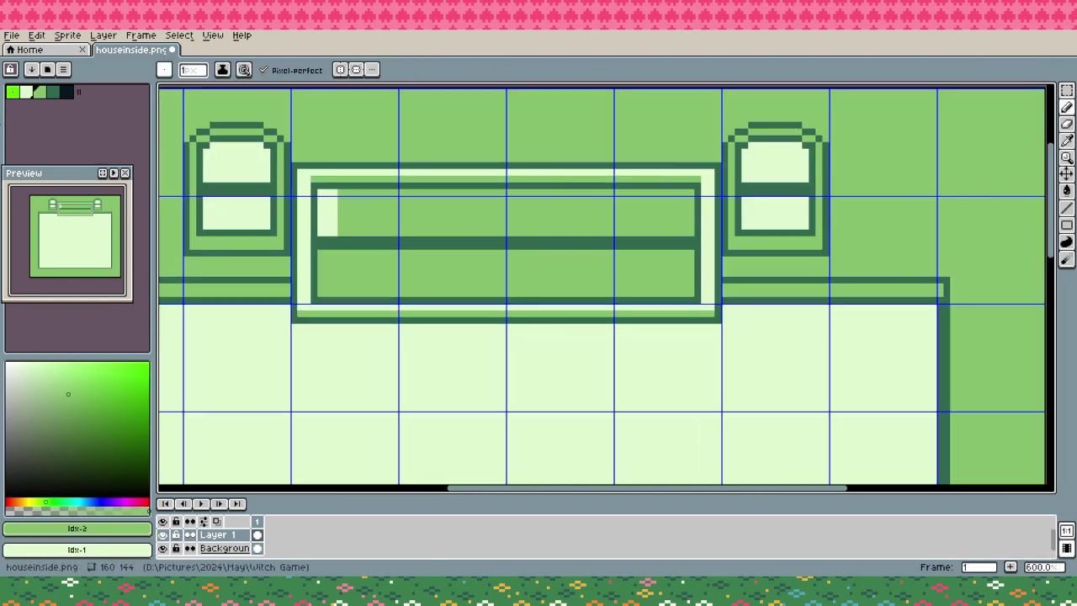
left_click(53, 93)
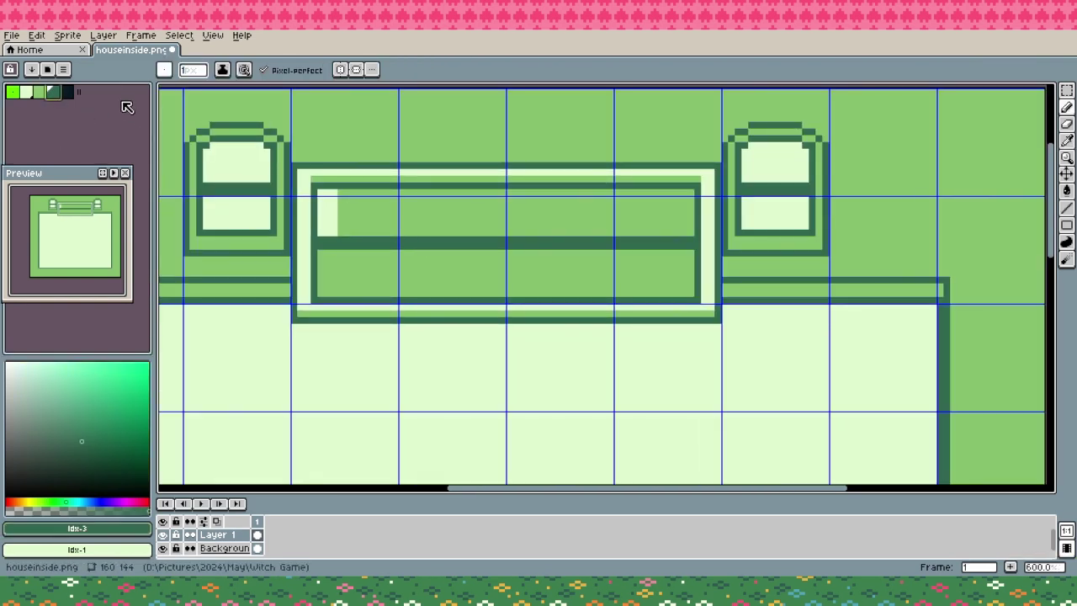
left_click(74, 91)
left_click(253, 187, "alt")
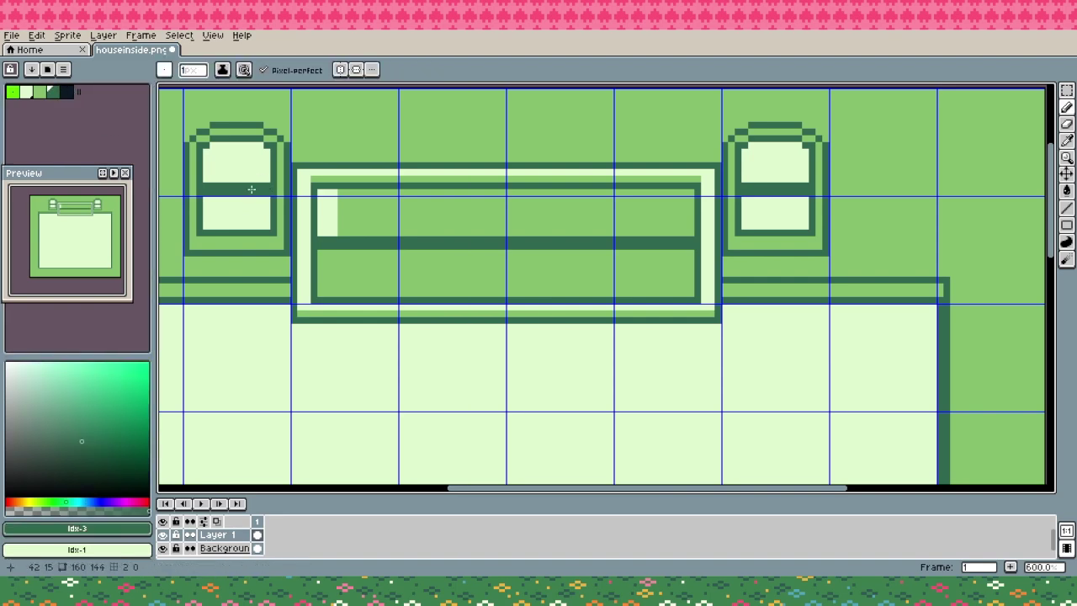
key("x")
left_click(253, 191, "alt")
left_click(70, 95)
scroll(378, 236, "down", 2)
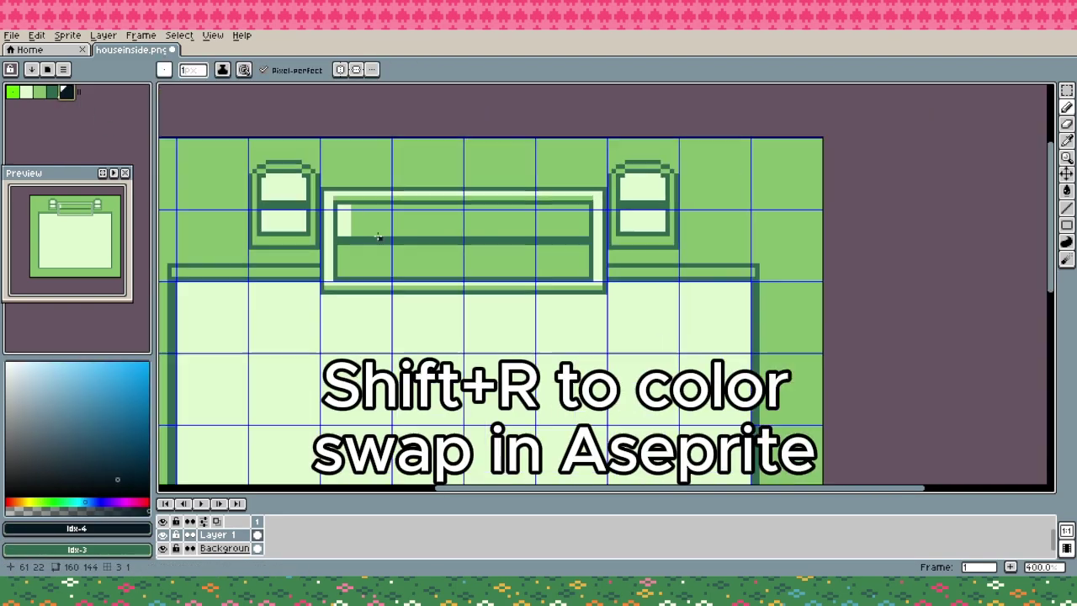
key("shift+r")
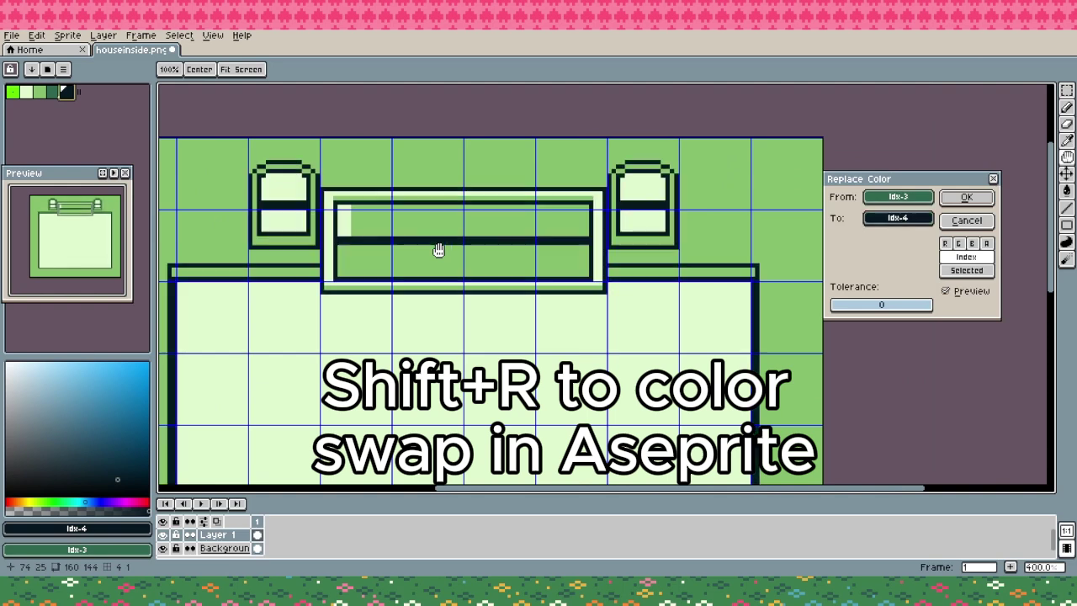
left_click(966, 196)
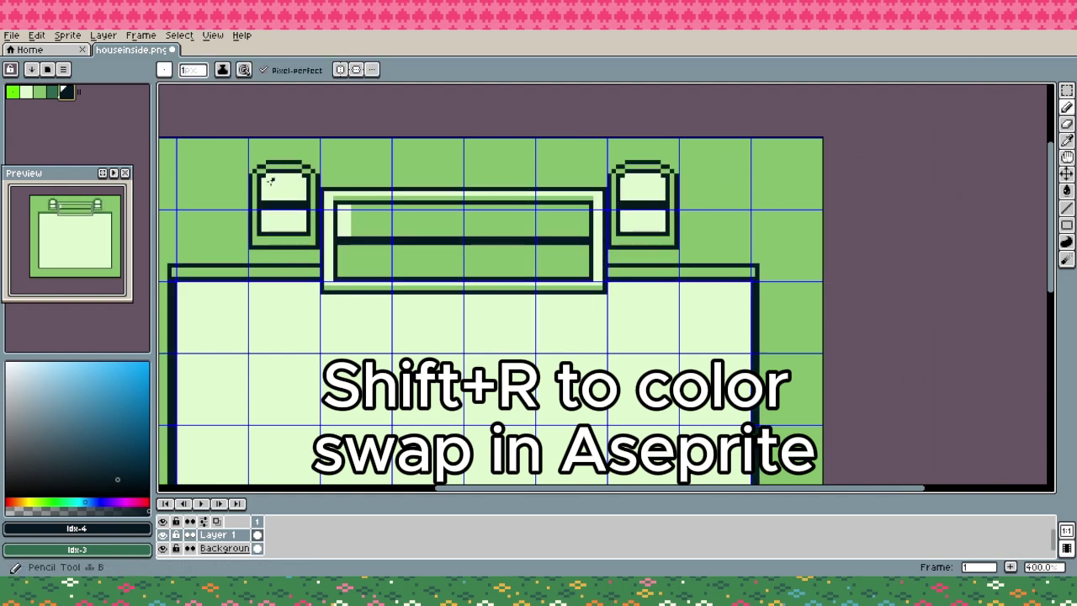
In dark green (Idx-3), draw a two-pixel-wide book beside the light one, then outline a shorter mid-green book with a full-height line after it
left_click(52, 92)
scroll(324, 224, "up", 5)
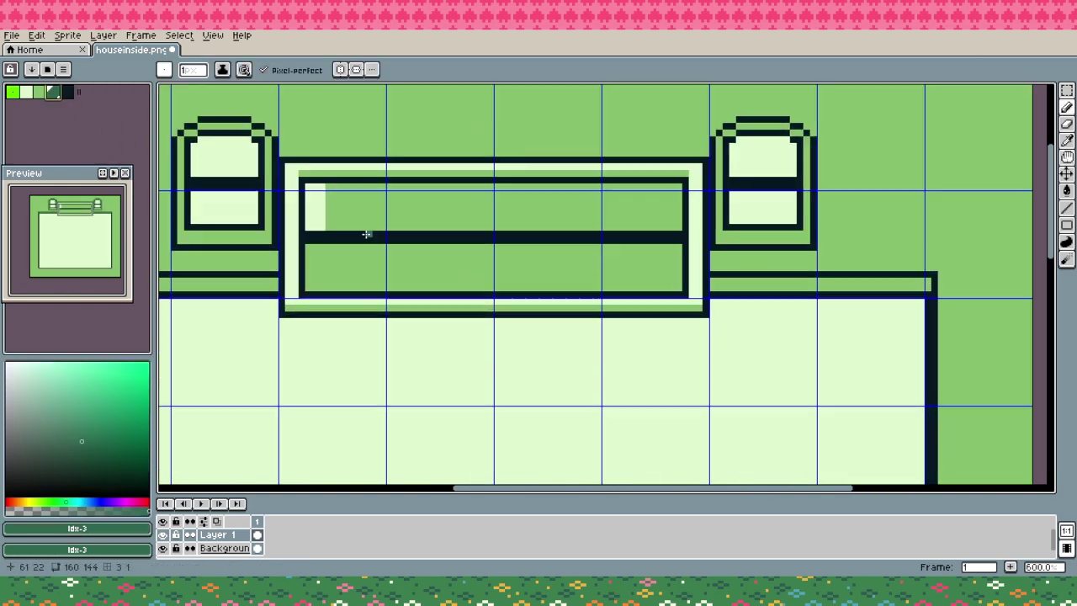
mouse_move(324, 224)
left_mouse_down()
mouse_move(334, 157)
mouse_move(351, 159)
mouse_move(342, 231)
mouse_move(360, 216)
mouse_move(379, 228)
mouse_move(384, 203)
mouse_move(387, 184)
mouse_move(349, 176)
mouse_move(393, 182)
left_mouse_up()
key("ctrl+z")
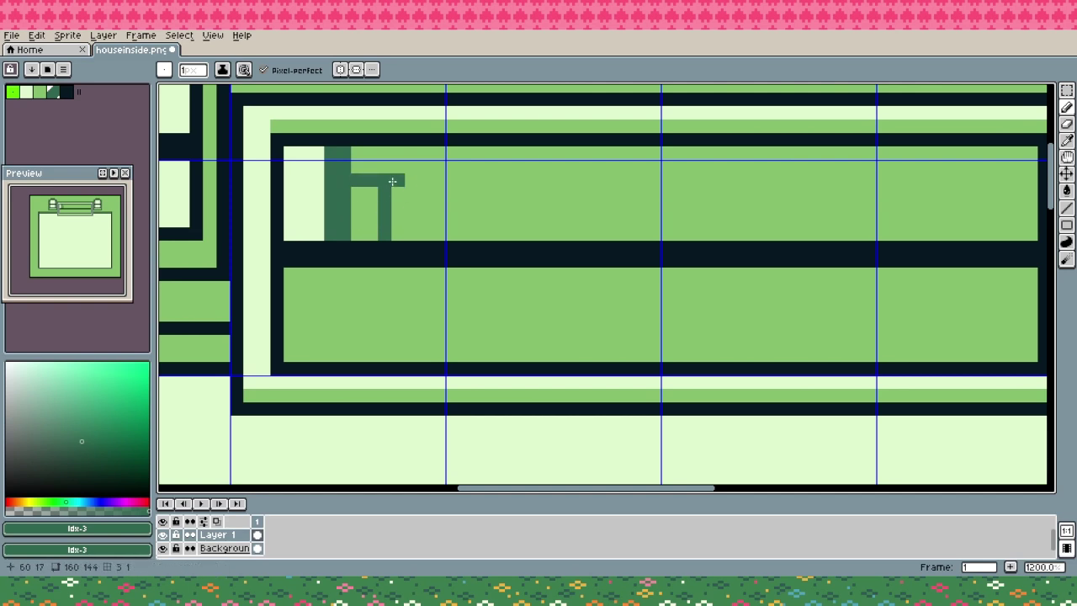
left_click(387, 169)
left_click(388, 151, "shift")
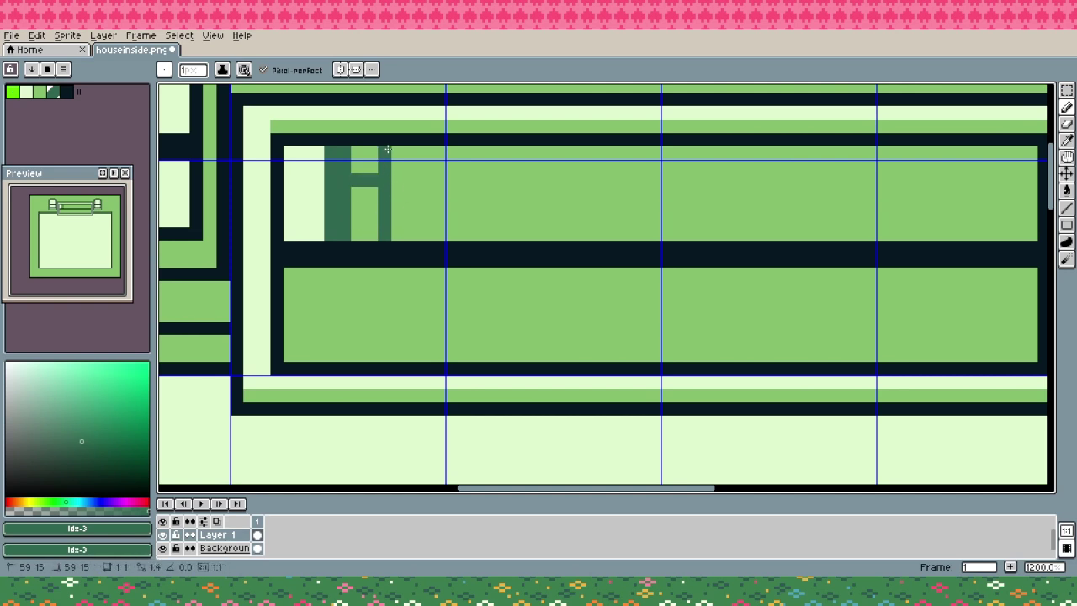
Widen the last full-height line into a solid dark green book four pixels wide
left_click_drag(421, 150, 415, 231)
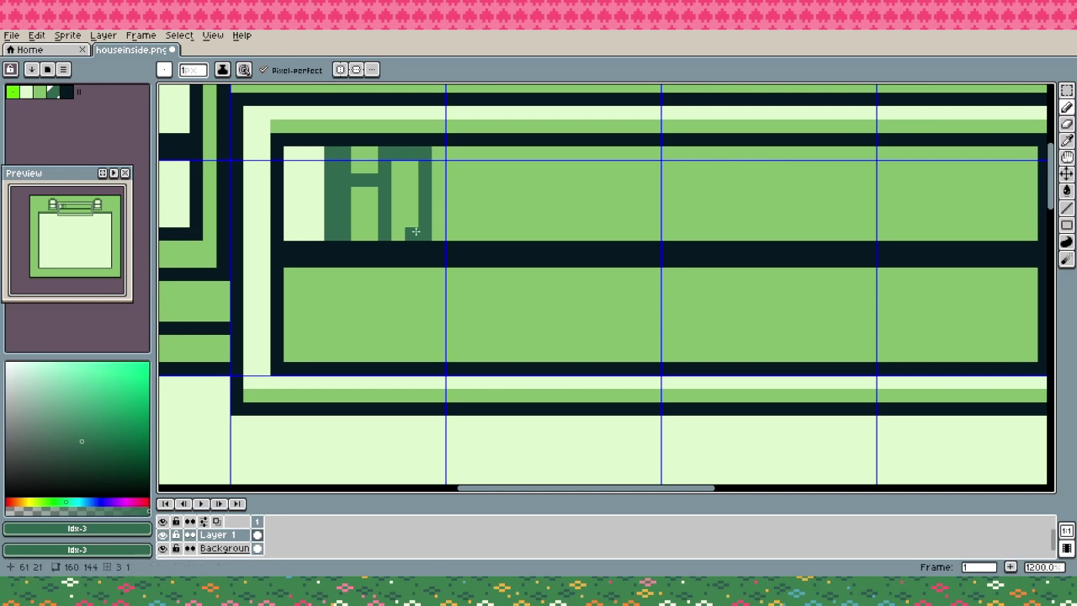
left_click_drag(412, 167, 413, 221)
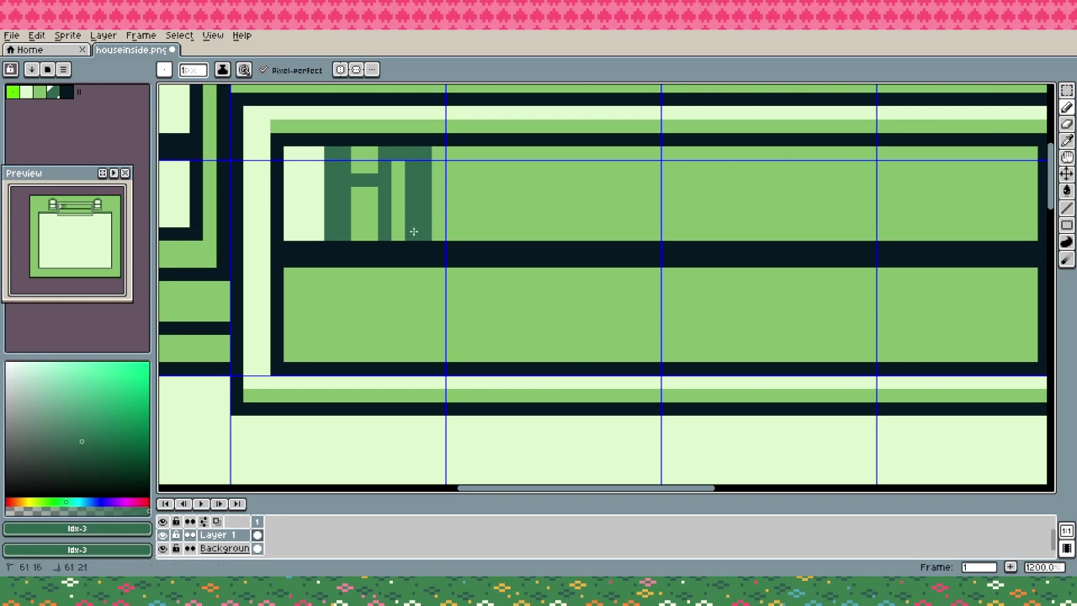
left_click_drag(394, 169, 394, 233)
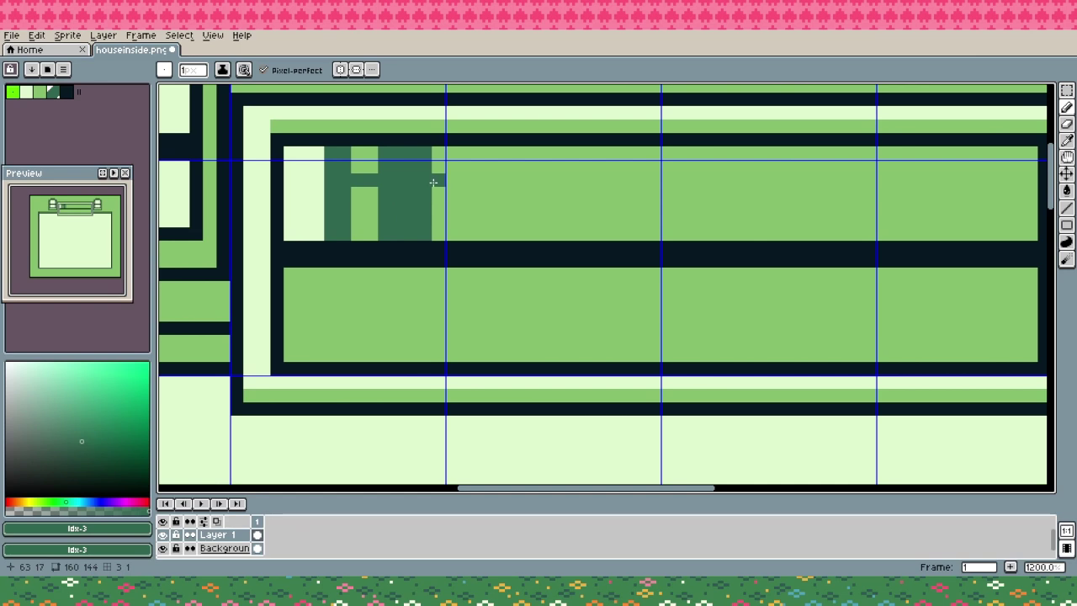
mouse_move(433, 182)
left_mouse_down()
mouse_move(468, 186)
mouse_move(469, 235)
left_mouse_up()
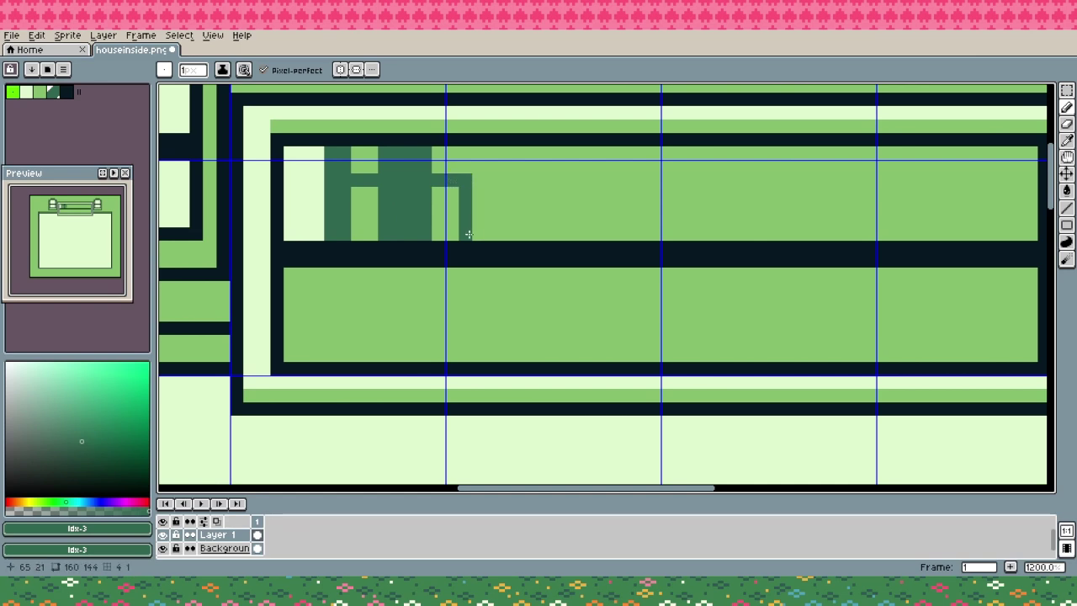
key("ctrl+z")
key("ctrl+z")
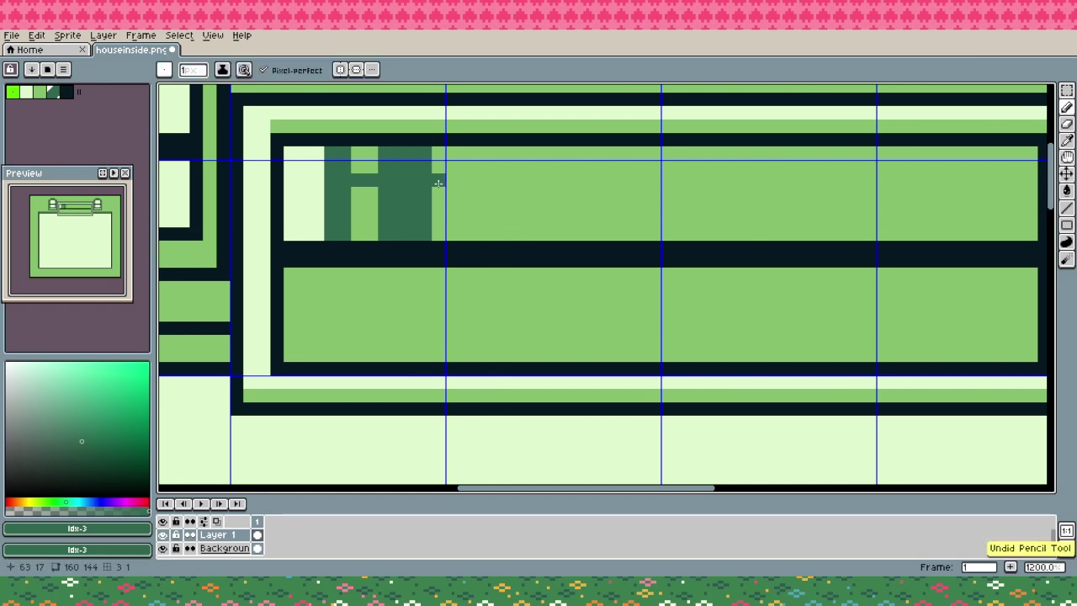
Widen the upper shelf's solid dark green book by one pixel, then paint two-pixel-wide light green (Idx-1) books at the next two vertical grid lines
left_click_drag(438, 183, 438, 236)
left_click(308, 185, "alt")
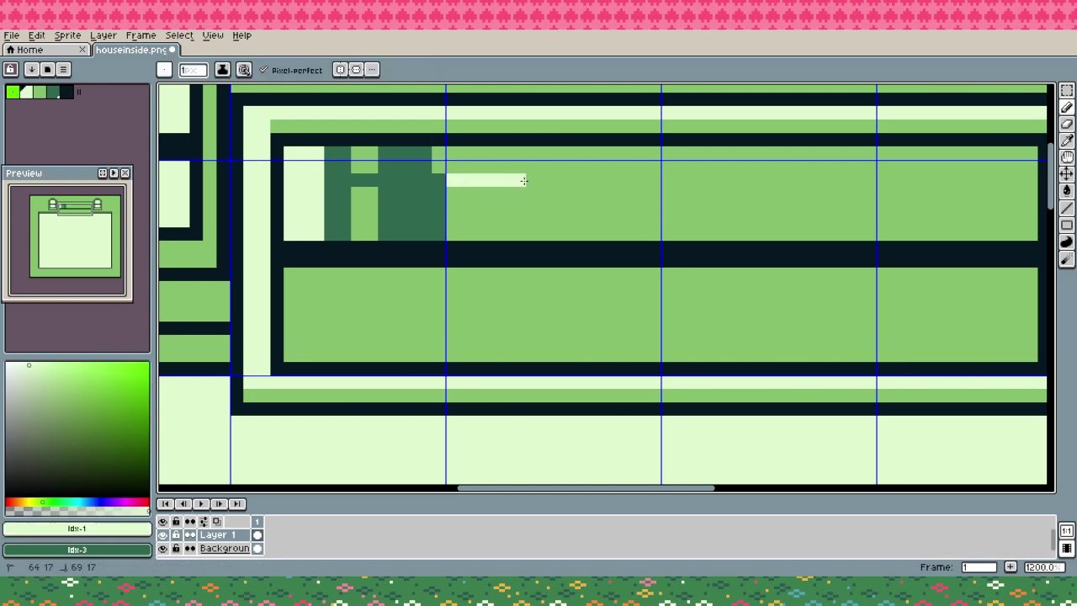
left_click(565, 180, "shift")
key("ctrl+z")
mouse_move(455, 177)
left_mouse_down()
mouse_move(473, 178)
mouse_move(471, 226)
left_mouse_up()
left_click_drag(453, 186, 454, 238)
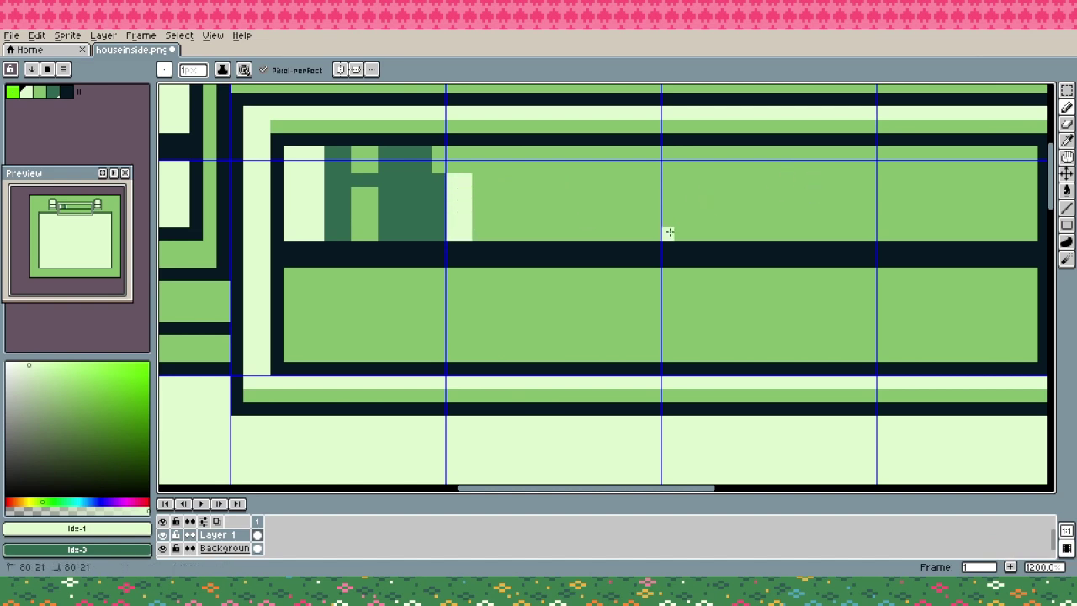
mouse_move(666, 234)
left_mouse_down()
mouse_move(667, 183)
mouse_move(681, 182)
mouse_move(683, 233)
left_mouse_up()
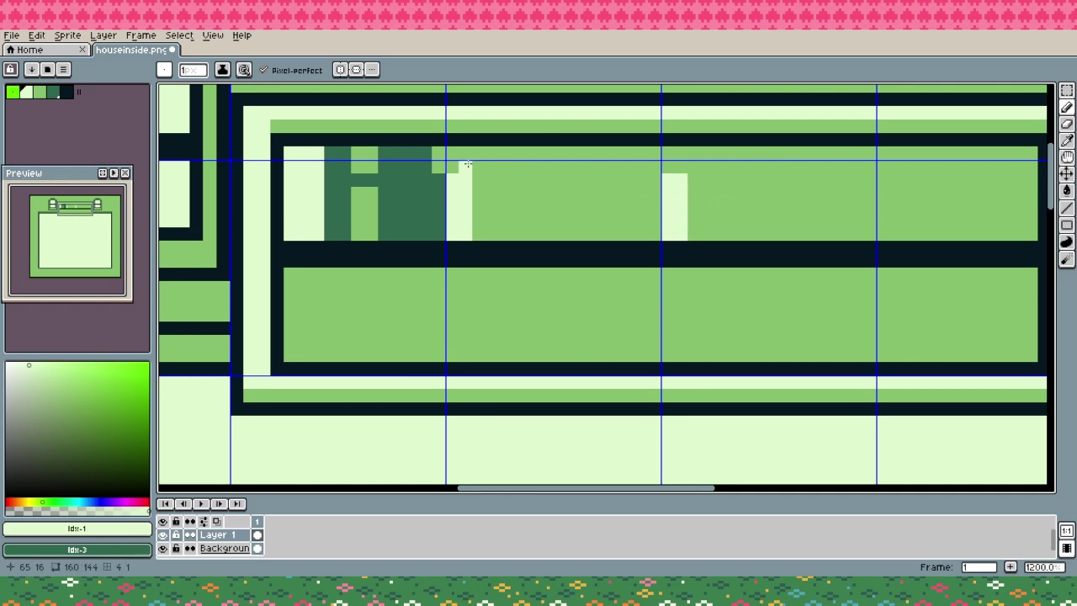
In dark green (Idx-3), outline a mid-green book beside each new light book, followed by a shorter mid-green one with a two-pixel-wide dark spine
left_click(427, 164, "alt")
mouse_move(481, 169)
left_mouse_down()
mouse_move(505, 166)
mouse_move(506, 233)
left_mouse_up()
mouse_move(694, 178)
left_mouse_down()
mouse_move(694, 167)
mouse_move(722, 166)
mouse_move(722, 231)
left_mouse_up()
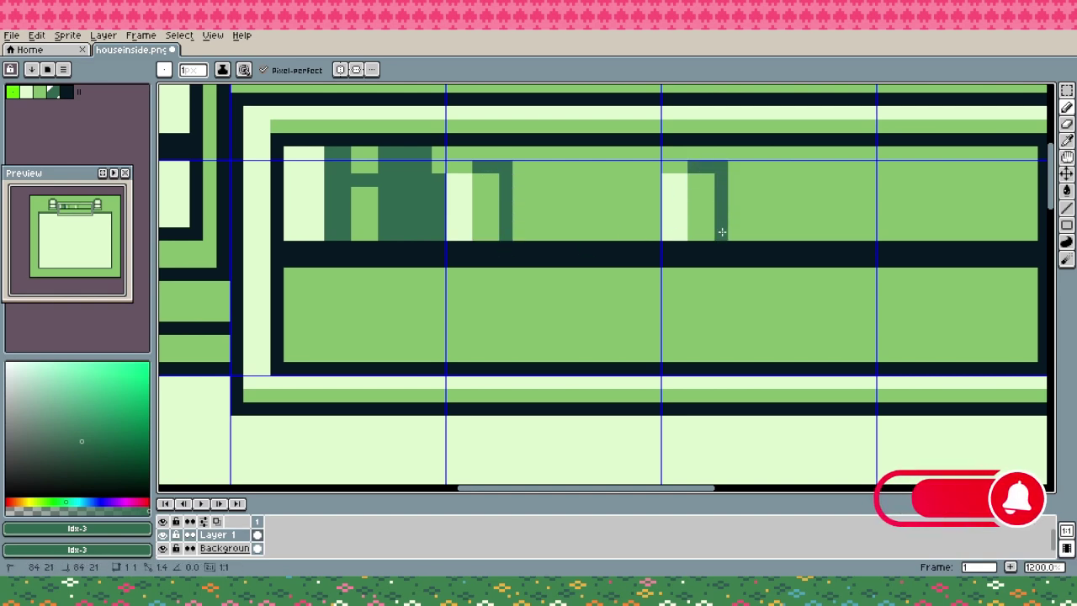
mouse_move(734, 191)
left_mouse_down()
mouse_move(762, 194)
mouse_move(760, 232)
left_mouse_up()
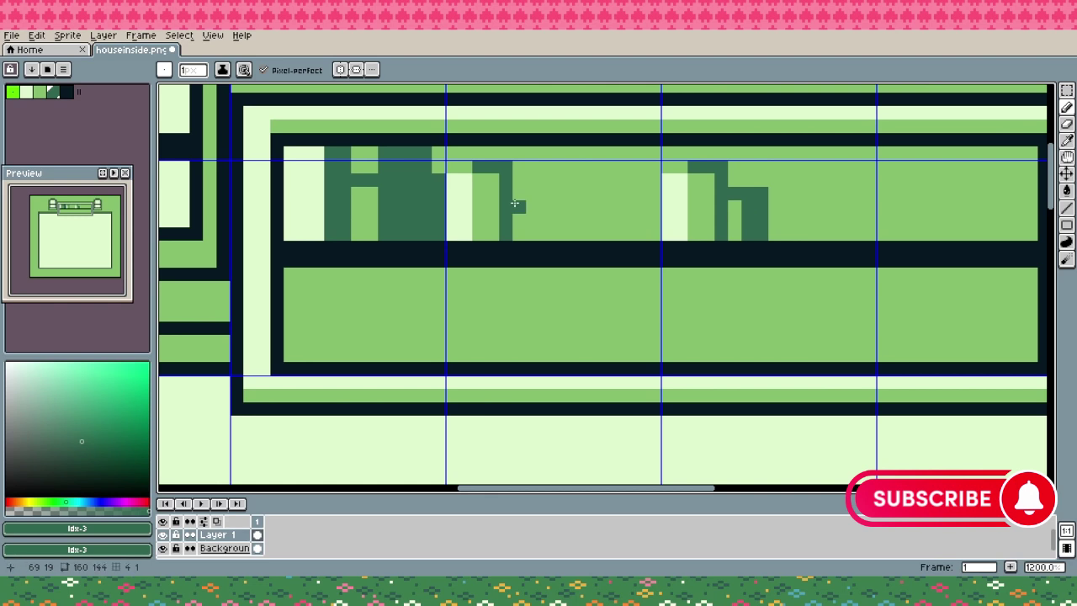
mouse_move(517, 193)
left_mouse_down()
mouse_move(545, 193)
mouse_move(545, 239)
mouse_move(532, 208)
mouse_move(537, 229)
left_mouse_up()
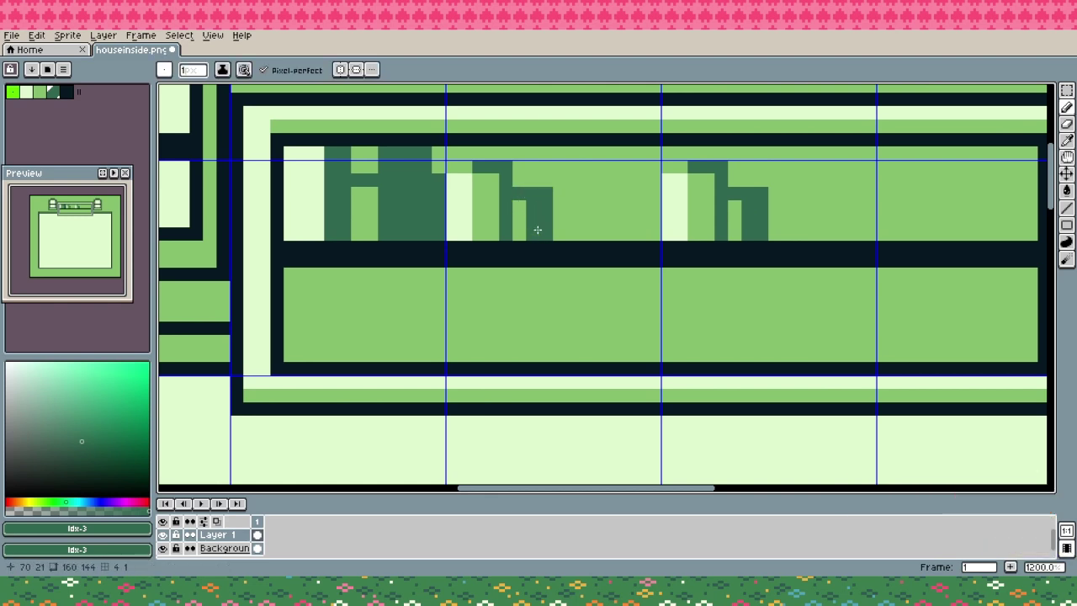
Paint a three-pixel-wide, six-pixel-tall light green (Idx-1) book after each of the two repeated book groups on the upper shelf
scroll(685, 221, "right", 2)
scroll(685, 222, "up", 1)
left_click(627, 207, "alt")
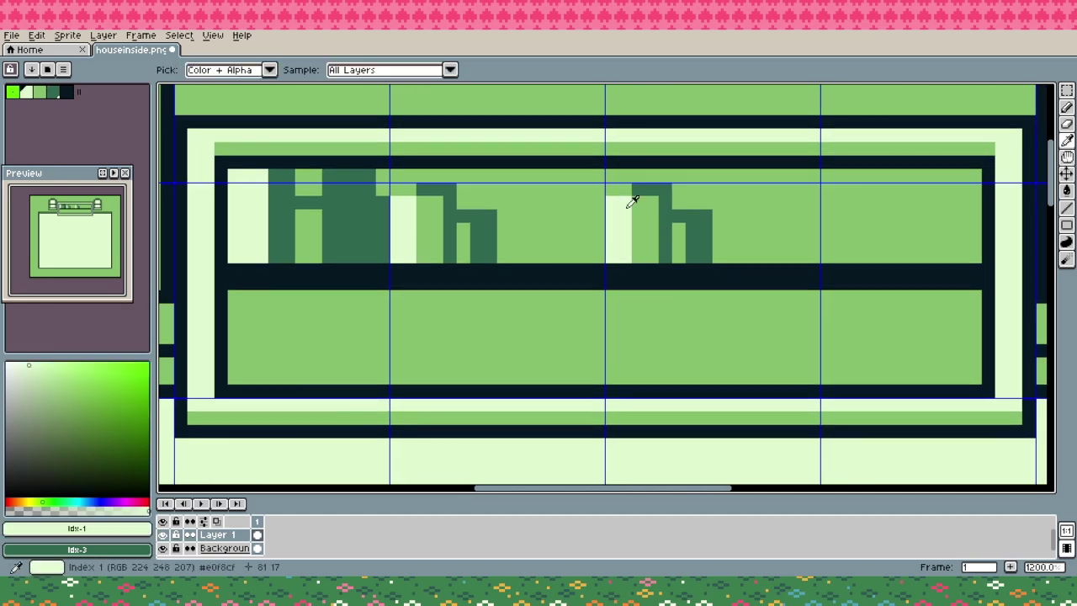
left_click(719, 201)
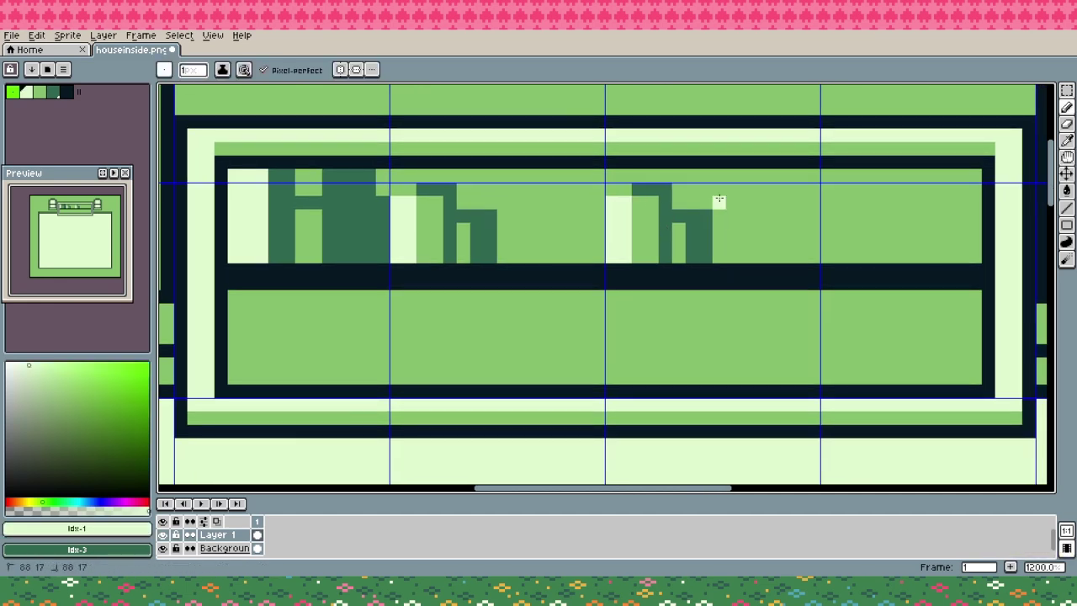
left_click_drag(718, 201, 719, 245)
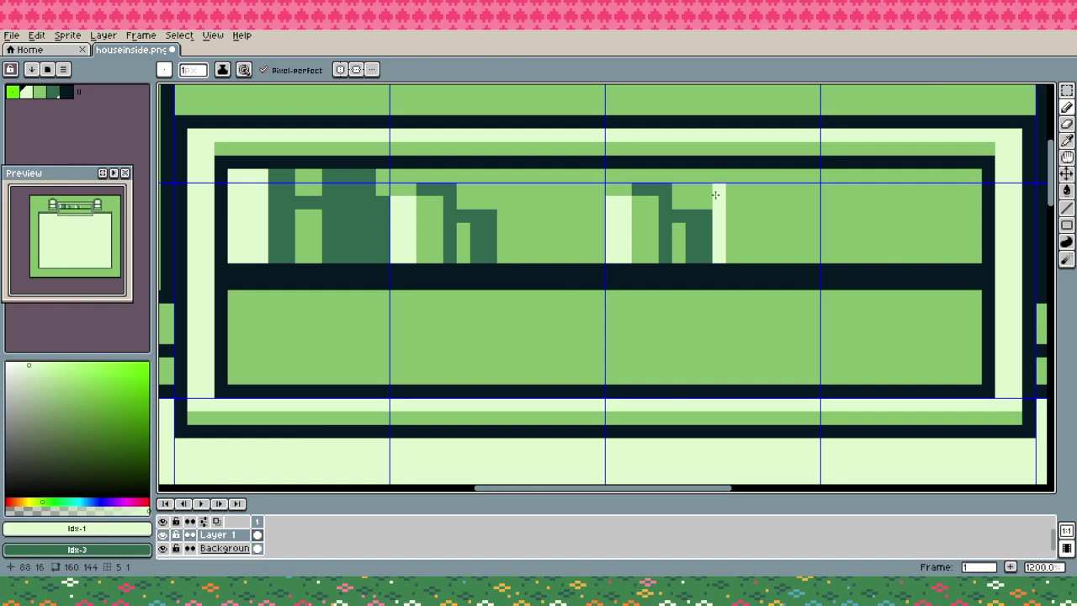
left_click_drag(732, 190, 730, 257)
left_click(743, 195)
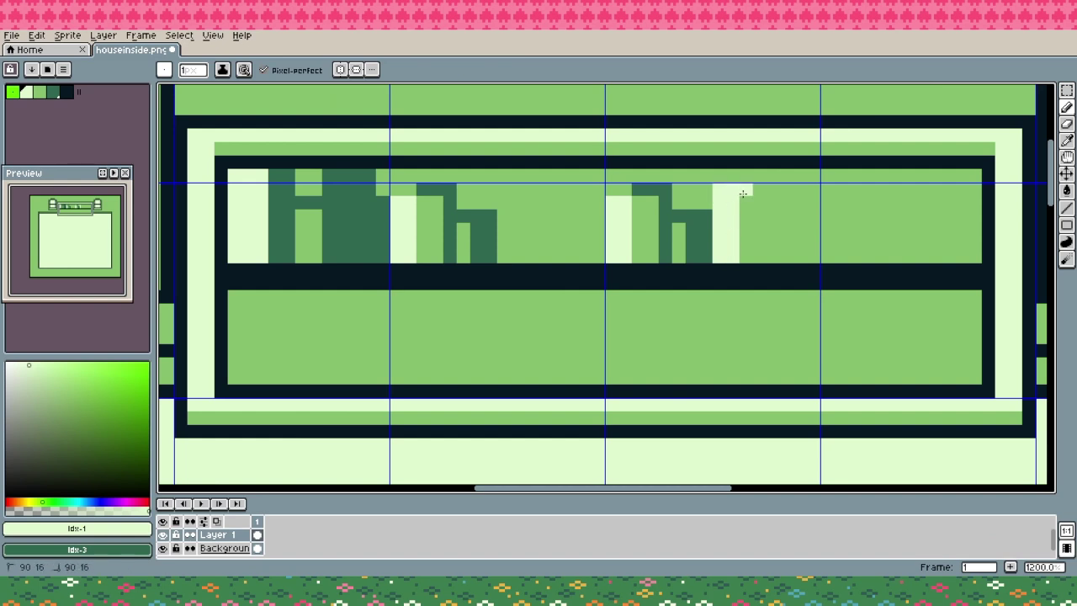
left_click_drag(743, 194, 738, 250)
mouse_move(502, 188)
left_mouse_down()
mouse_move(504, 253)
mouse_move(513, 187)
mouse_move(527, 188)
mouse_move(531, 256)
mouse_move(517, 226)
mouse_move(520, 257)
left_mouse_up()
In dark green (Idx-3), outline two mid-green books of descending height after the rightmost light book, ending at the grid line
key("i")
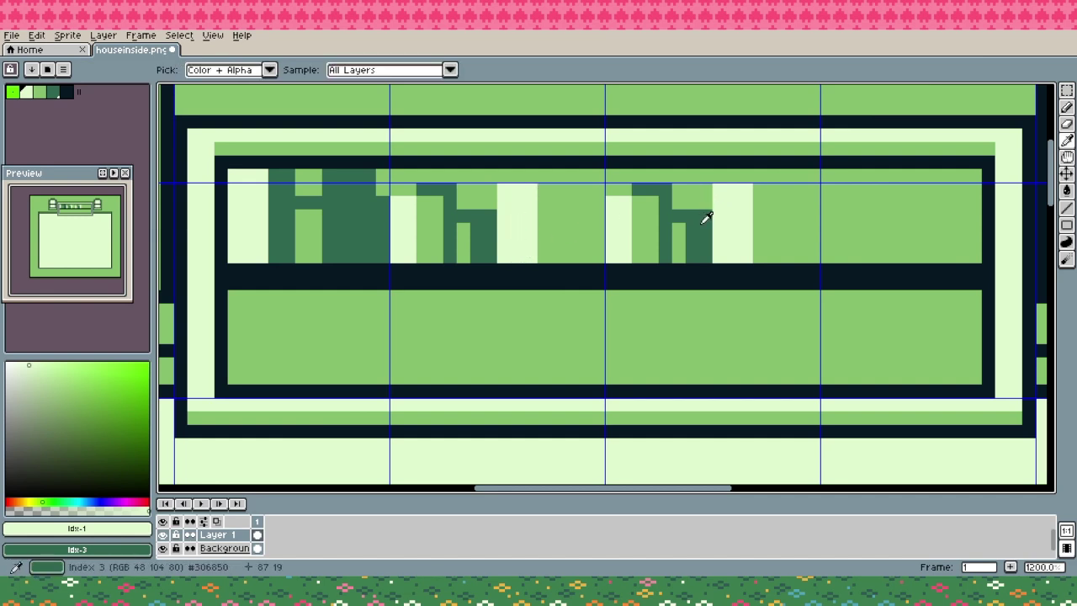
left_click(709, 218)
key("b")
mouse_move(762, 205)
left_mouse_down()
mouse_move(795, 204)
mouse_move(782, 204)
mouse_move(786, 257)
left_mouse_up()
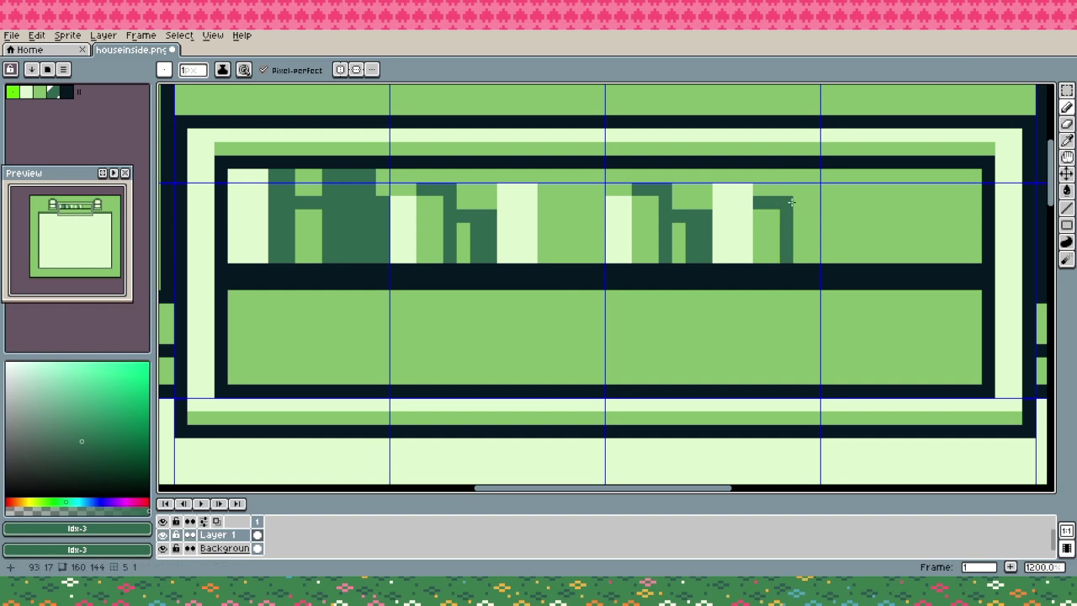
left_click(798, 211)
left_click_drag(813, 223, 813, 257)
left_click(798, 240)
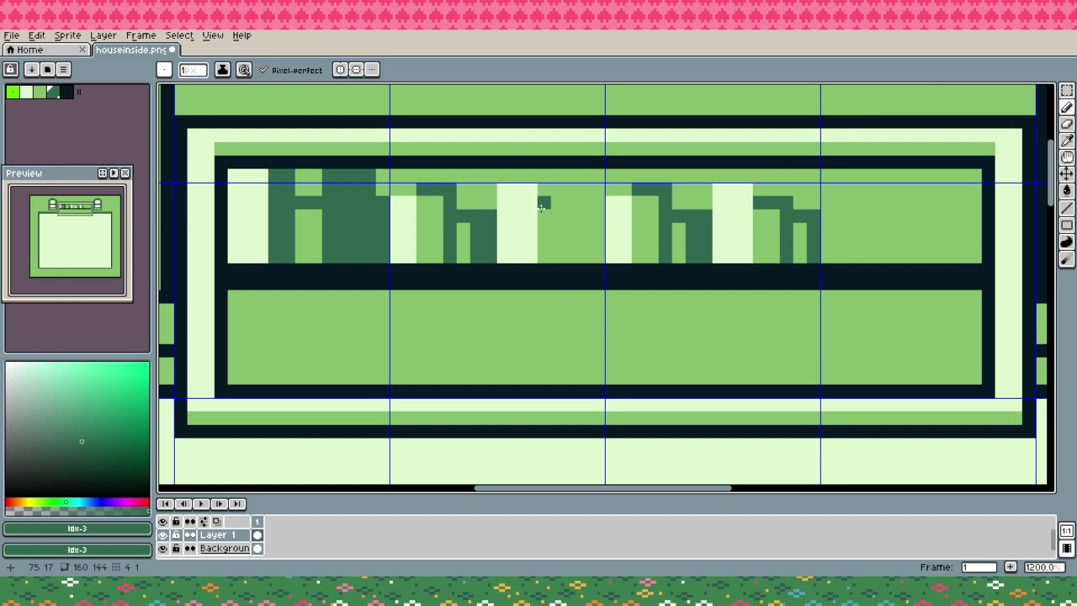
Outline the same pair of descending mid-green books in the middle gap of the upper shelf, correcting the first one's top edge one pixel higher
mouse_move(543, 213)
left_mouse_down()
mouse_move(572, 217)
mouse_move(572, 255)
left_mouse_up()
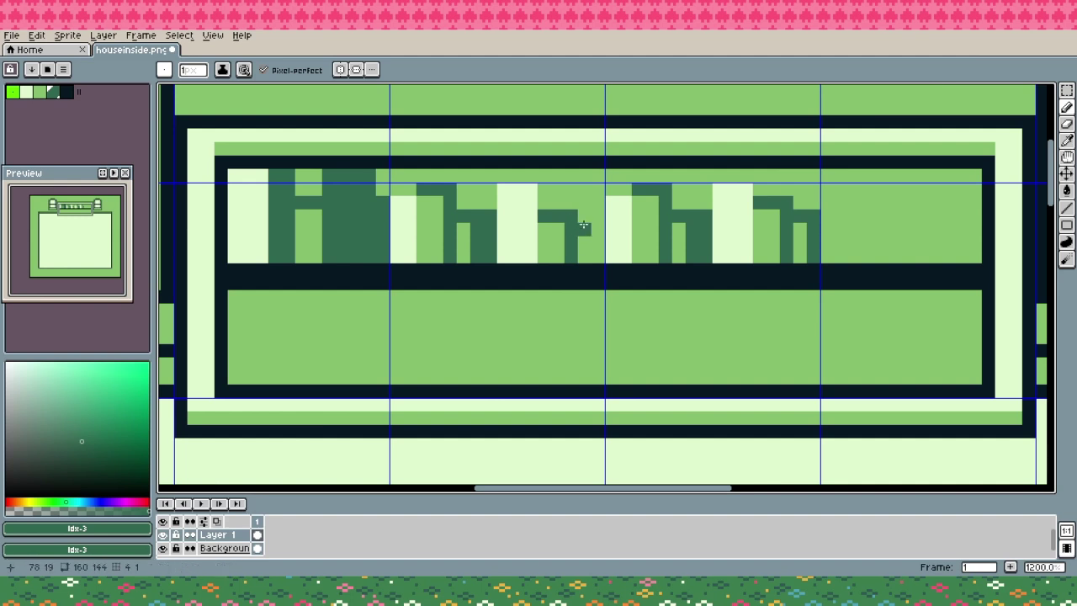
key("ctrl+z")
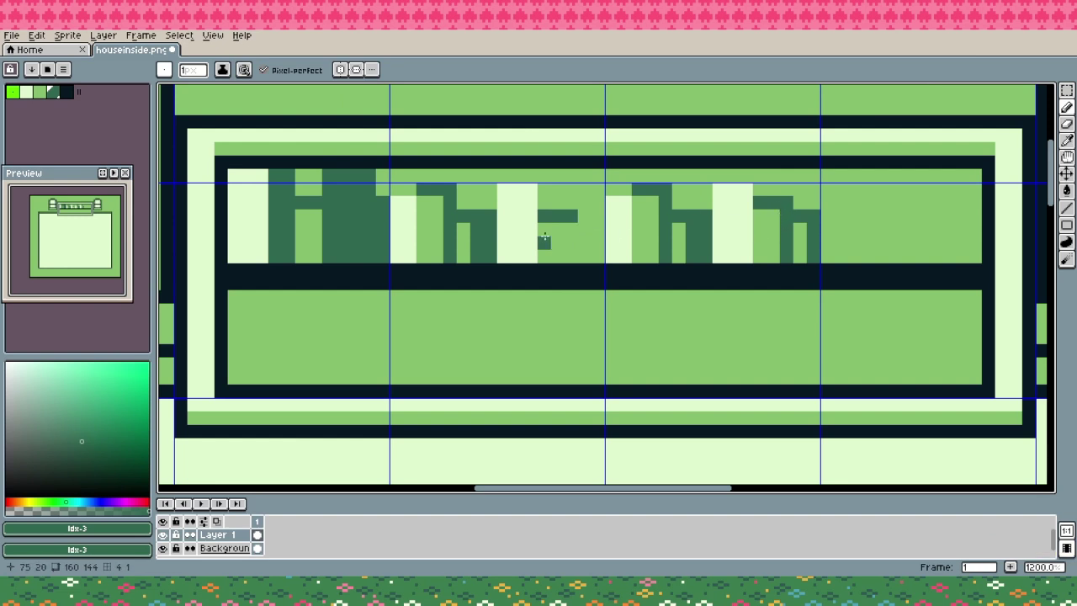
left_click_drag(566, 231, 569, 257)
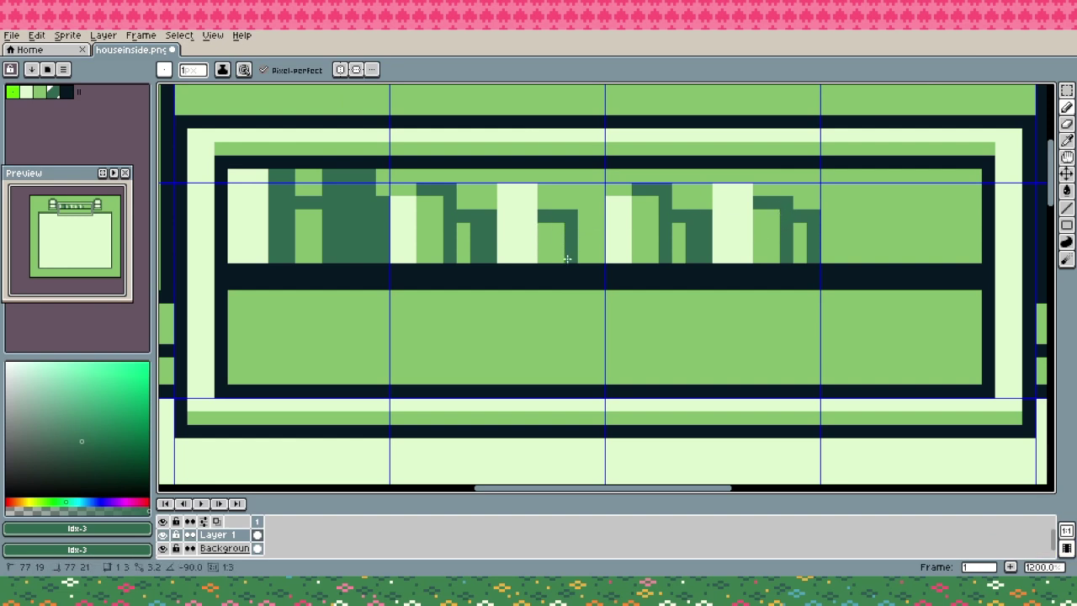
mouse_move(763, 202)
left_mouse_down()
mouse_move(543, 212)
mouse_move(570, 206)
left_mouse_up()
key("ctrl+z")
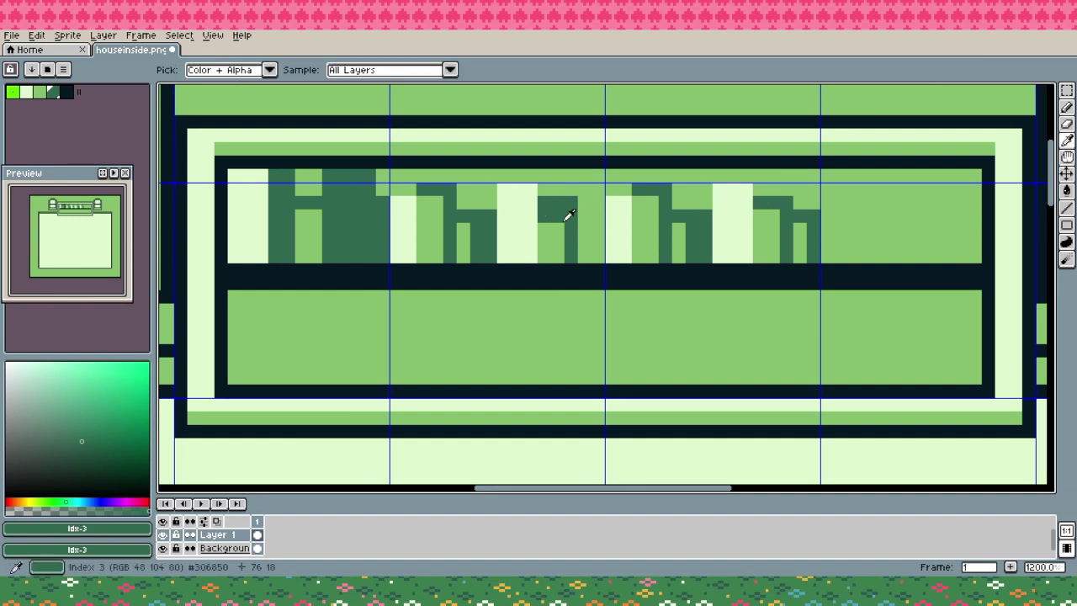
left_click(551, 221, "alt")
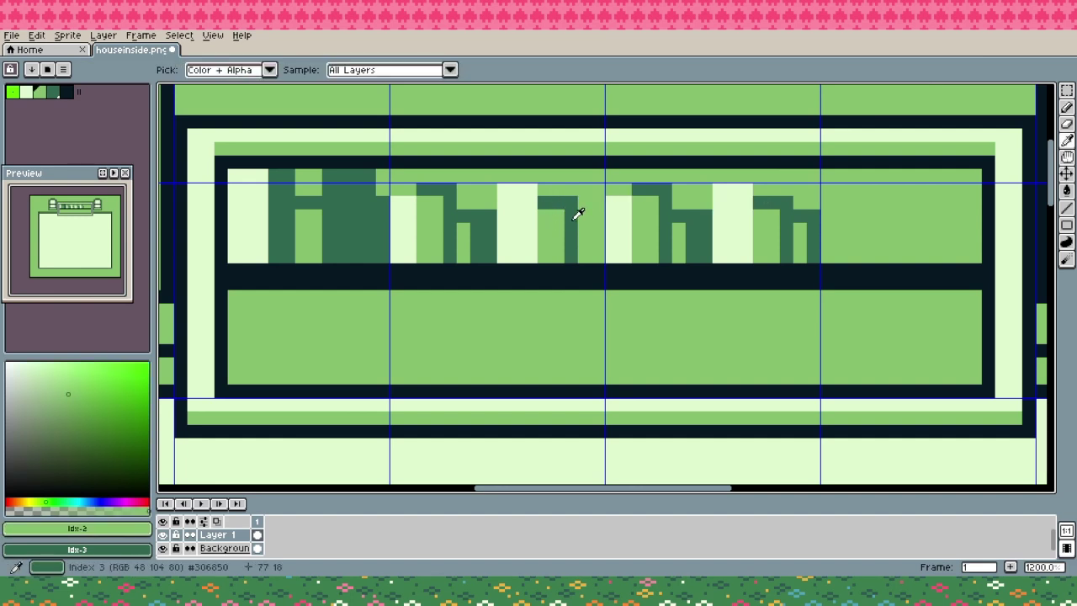
left_click(576, 212, "alt")
left_click(596, 217)
mouse_move(596, 221)
left_mouse_down()
mouse_move(598, 251)
mouse_move(582, 246)
left_mouse_up()
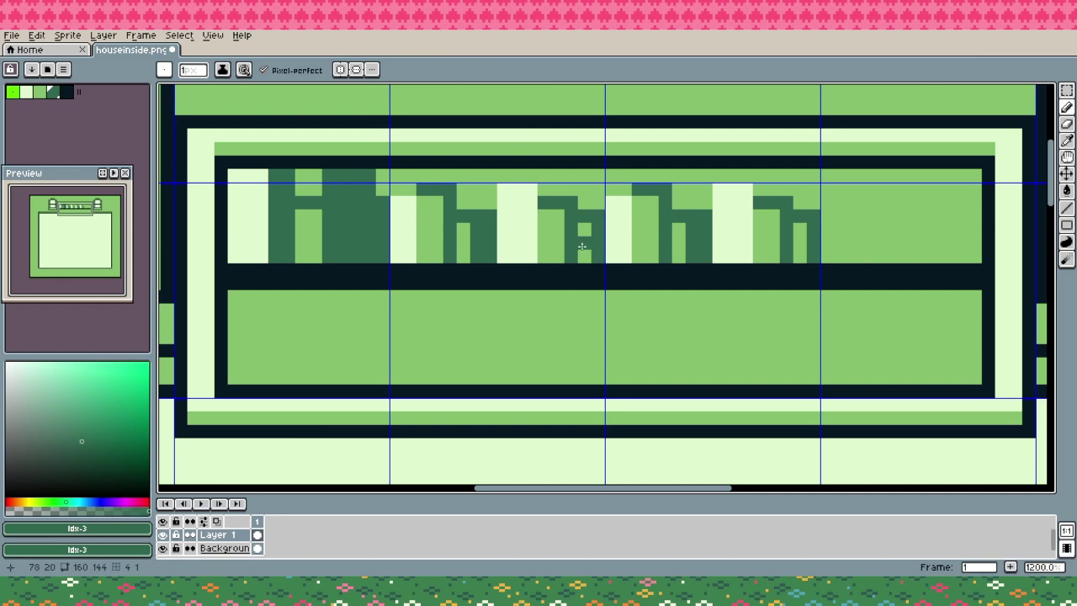
On the lower shelf, paint a five-pixel-tall light green (Idx-1) book and two three-pixel-tall ones, each two pixels wide, and pick dark green (Idx-3)
scroll(546, 295, "down", 3)
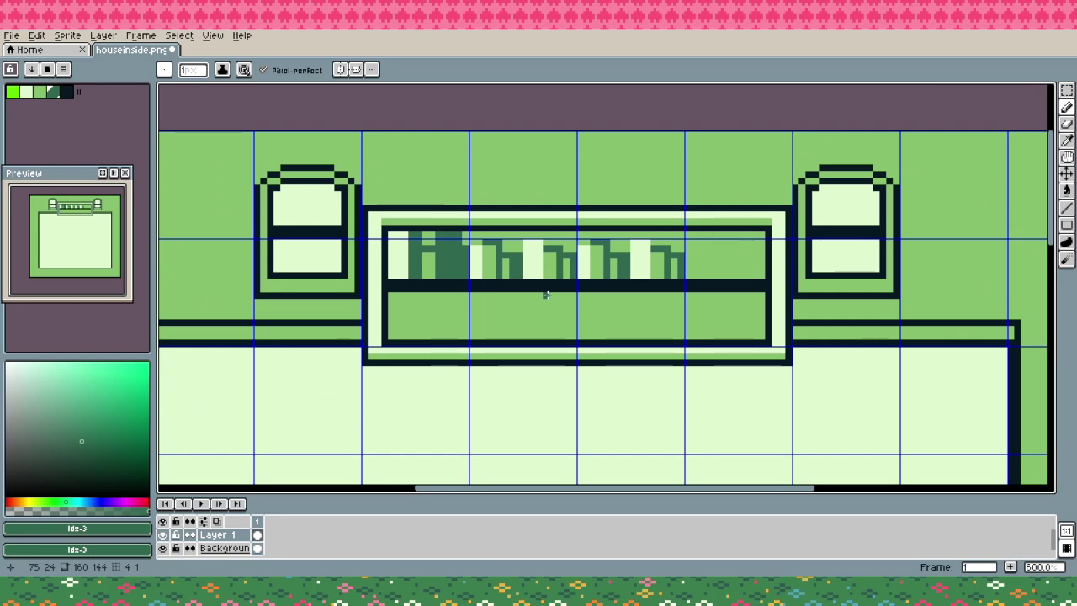
scroll(546, 295, "down", 1)
scroll(541, 294, "up", 4)
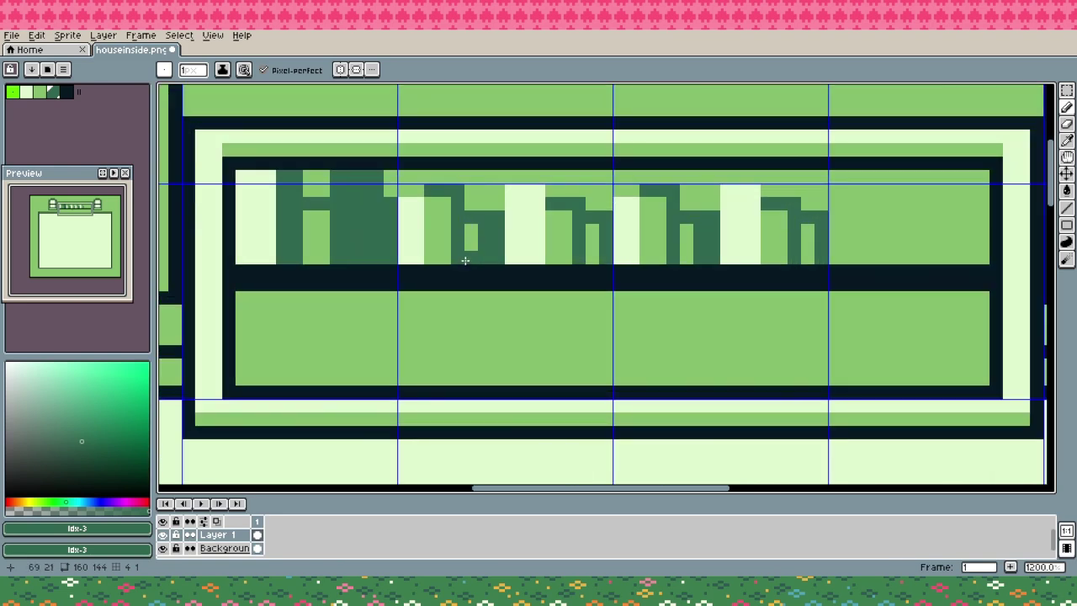
scroll(421, 256, "up", 1)
left_click(411, 249, "alt")
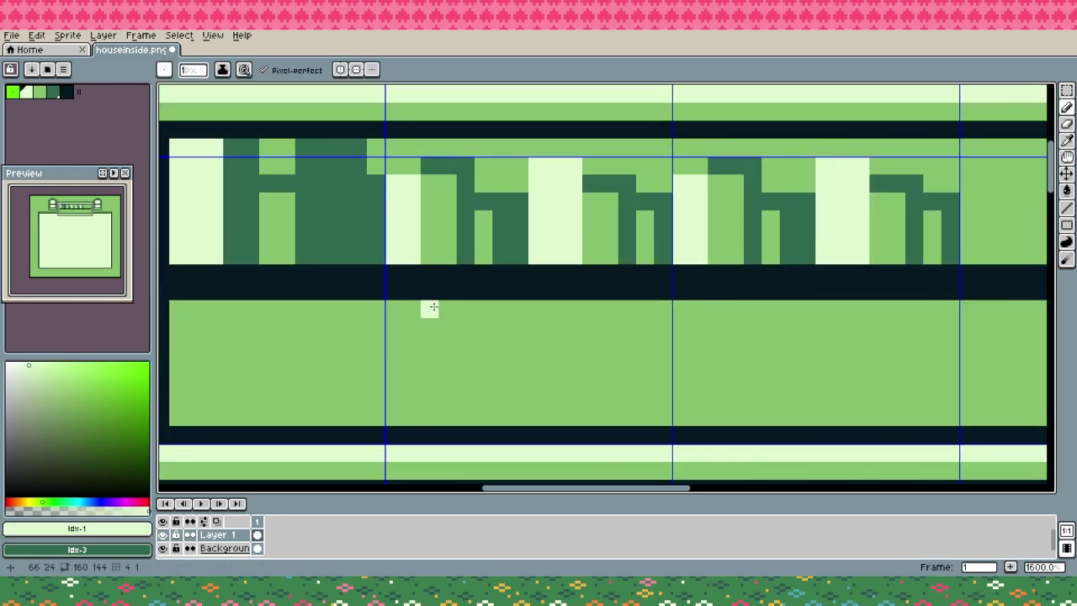
mouse_move(447, 344)
left_mouse_down()
mouse_move(450, 415)
mouse_move(469, 342)
mouse_move(473, 412)
left_mouse_up()
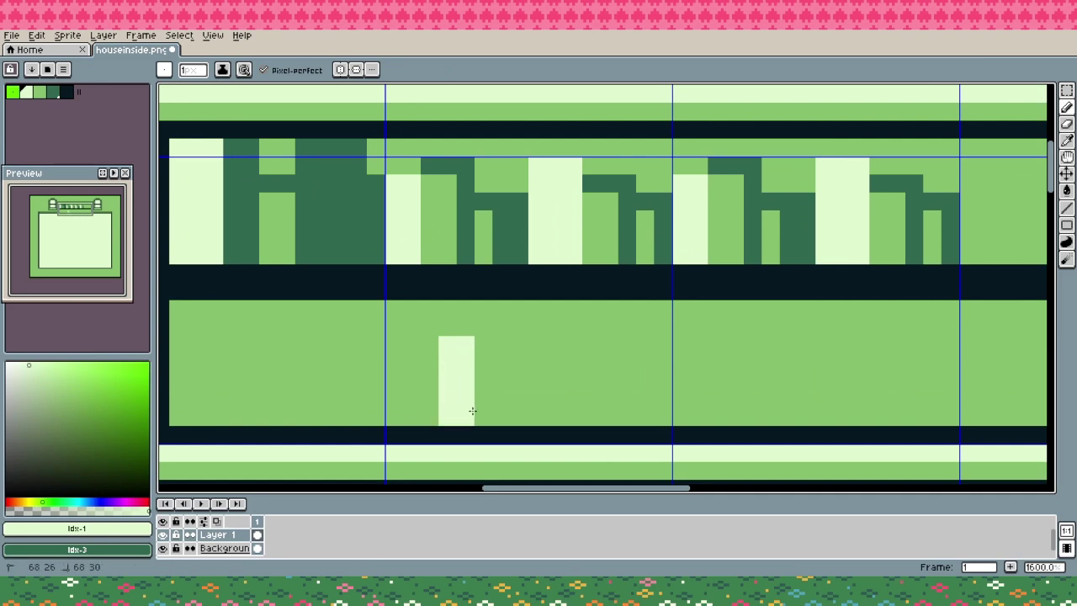
mouse_move(573, 417)
left_mouse_down()
mouse_move(585, 382)
mouse_move(587, 419)
mouse_move(627, 413)
mouse_move(640, 378)
mouse_move(638, 412)
left_mouse_up()
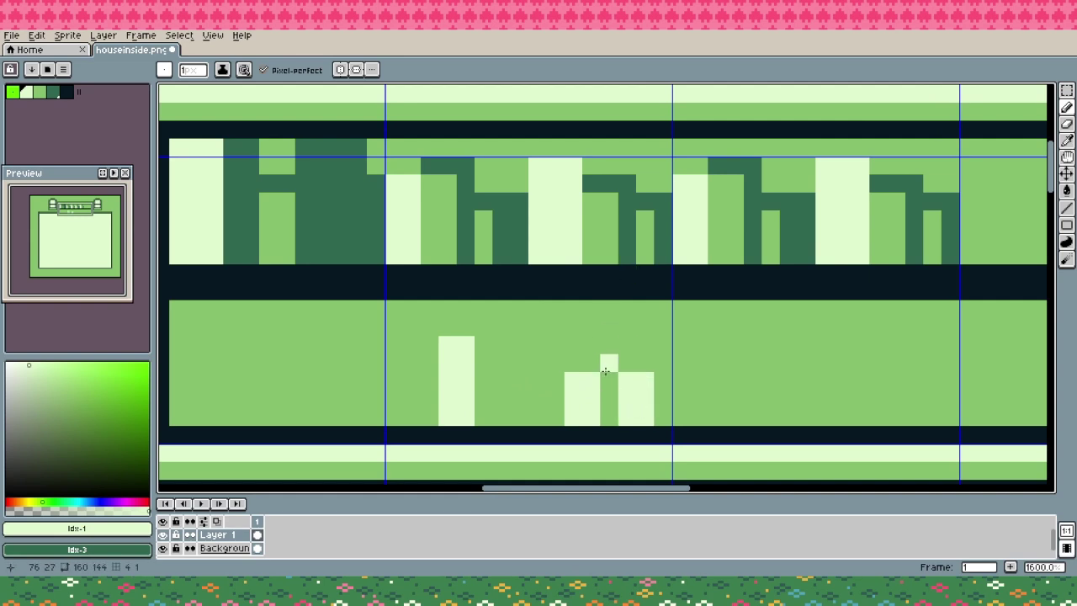
left_click(628, 245, "alt")
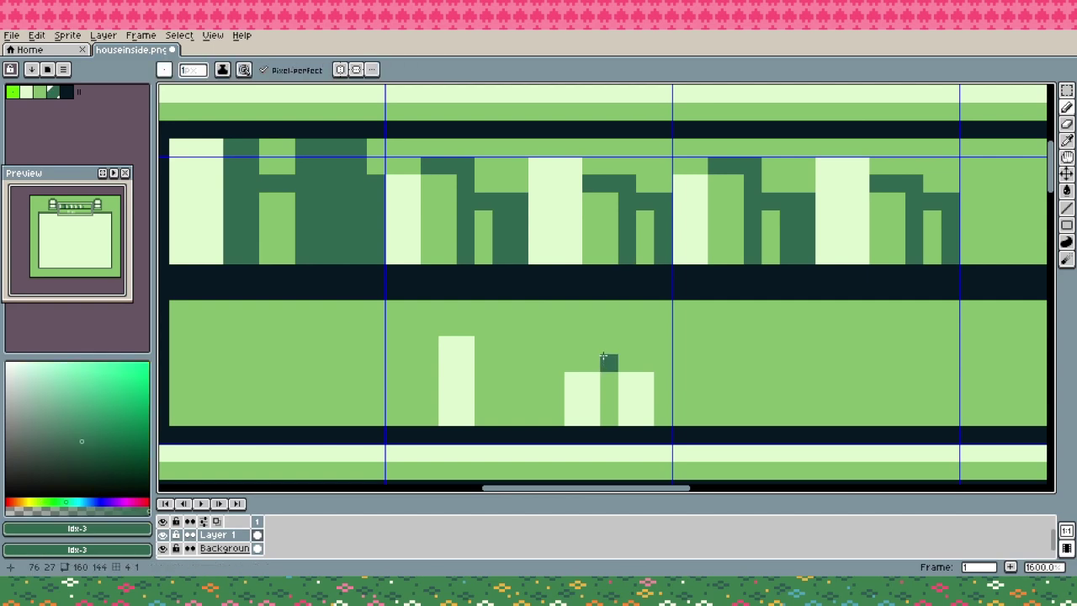
left_click_drag(604, 343, 594, 359)
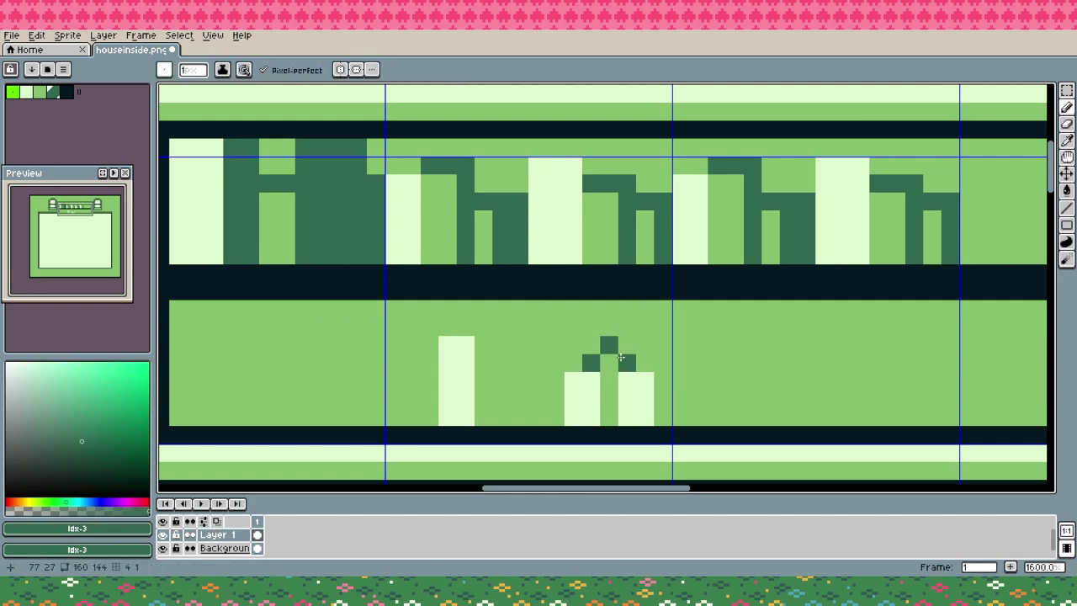
key("ctrl+z")
key("ctrl+z")
key("ctrl+z")
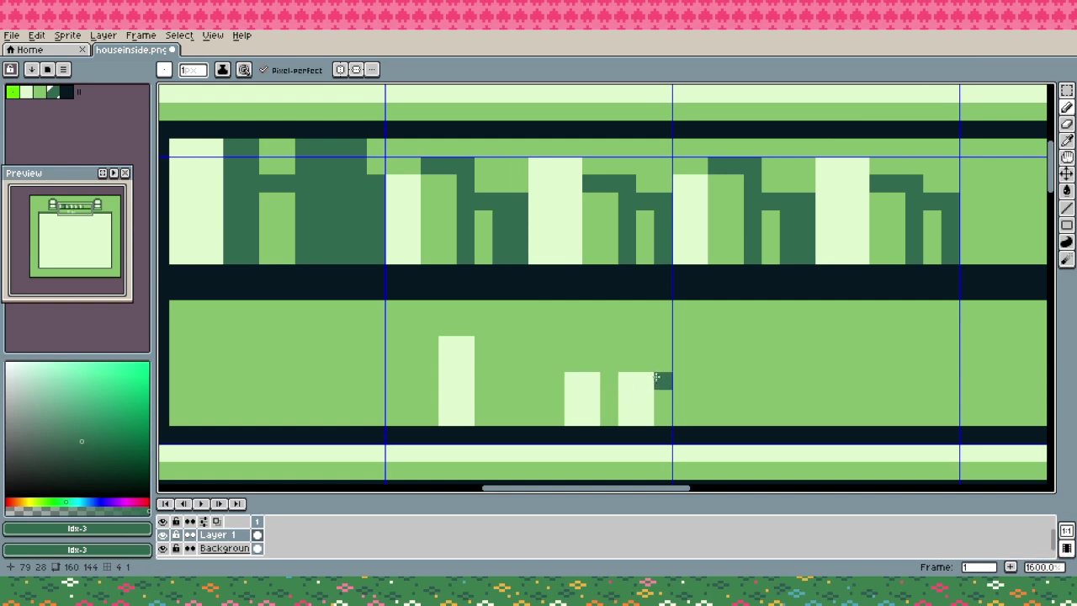
Paint one-pixel-wide, five-pixel-tall dark green books between and after the two short light books, plus a matching one before the next grid line
left_click_drag(609, 362, 610, 416)
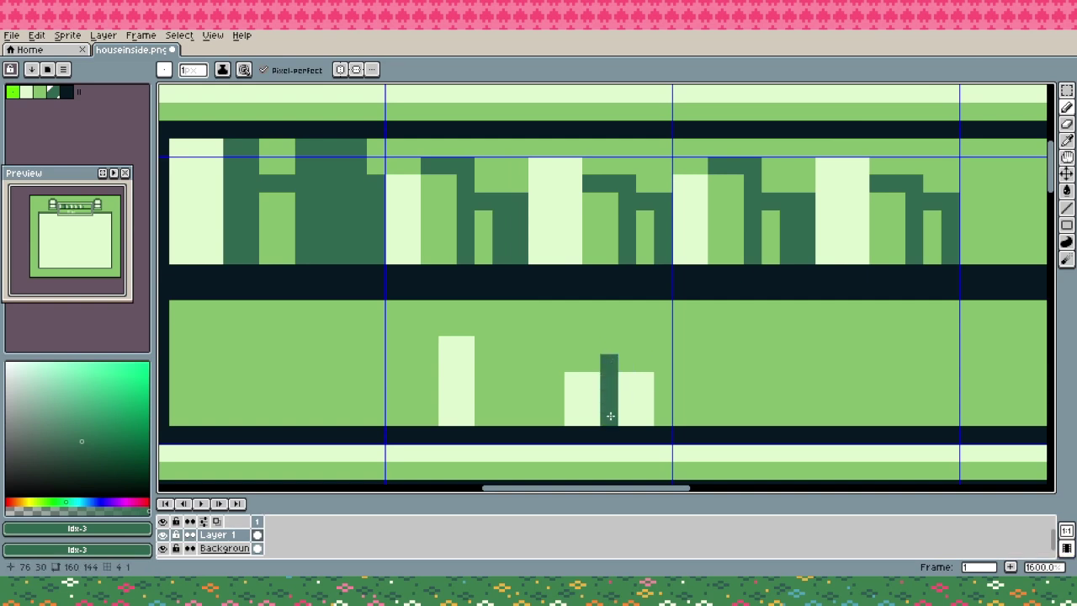
left_click(609, 348)
left_click_drag(663, 345, 661, 416)
left_click_drag(950, 363, 949, 416)
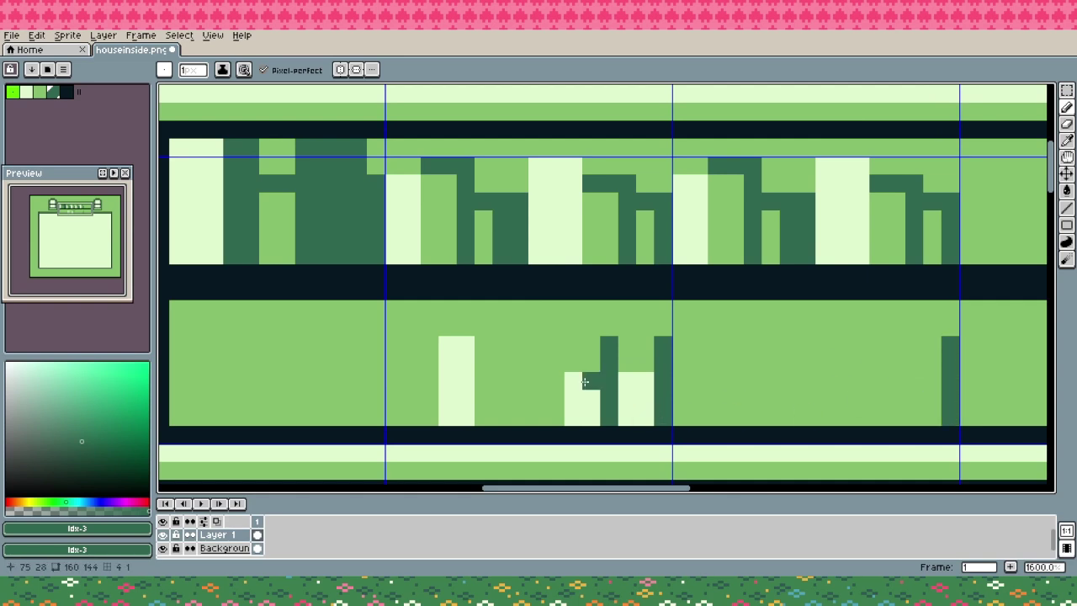
Repeat the two short light green books with the narrow dark book between them in the next grid tile of the lower shelf
key("i")
left_click(630, 380)
key("b")
mouse_move(923, 381)
left_mouse_down()
mouse_move(907, 379)
mouse_move(915, 362)
mouse_move(926, 367)
mouse_move(914, 403)
mouse_move(931, 416)
mouse_move(878, 397)
mouse_move(882, 408)
mouse_move(860, 409)
mouse_move(897, 343)
left_mouse_up()
key("ctrl+z")
key("i")
left_click(950, 384)
key("b")
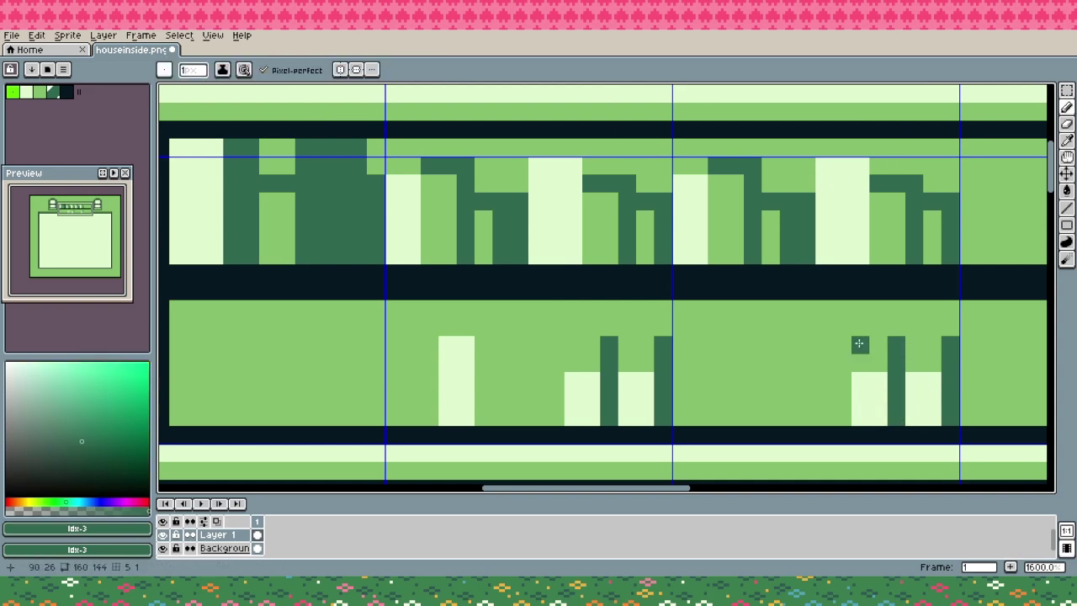
Fill the gap before the first short light pair with a two-pixel-wide, six-pixel-tall dark green book and two dark-outlined mid-green books
mouse_move(568, 366)
left_mouse_down()
mouse_move(550, 332)
mouse_move(517, 337)
mouse_move(551, 367)
mouse_move(556, 419)
left_mouse_up()
left_click_drag(538, 338, 538, 421)
left_click(525, 356, "alt")
left_click(520, 327)
left_click(551, 336, "alt")
left_click(522, 360)
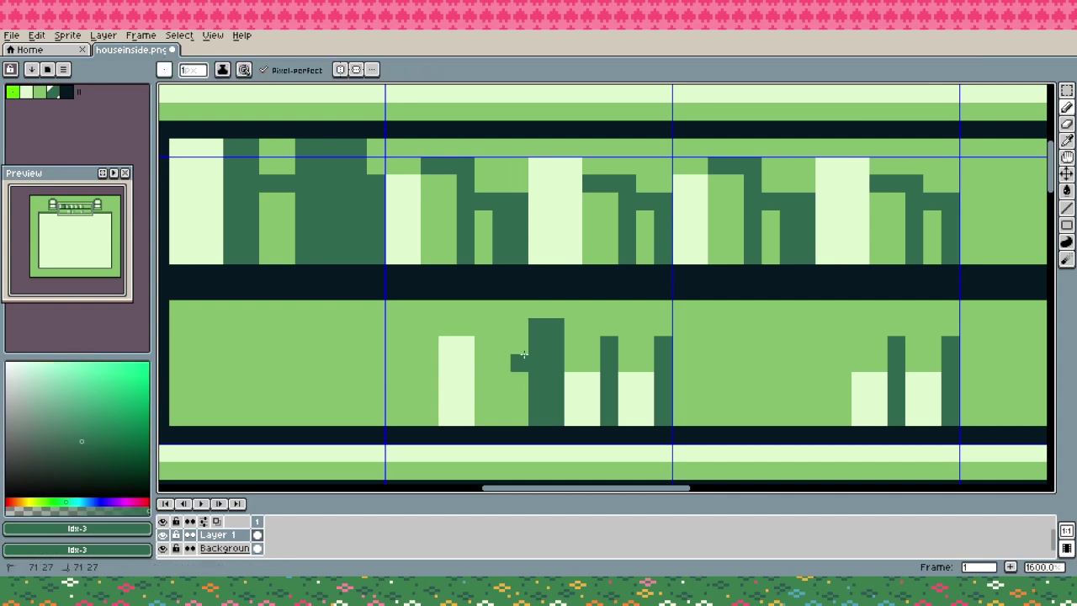
left_click_drag(509, 352, 501, 422)
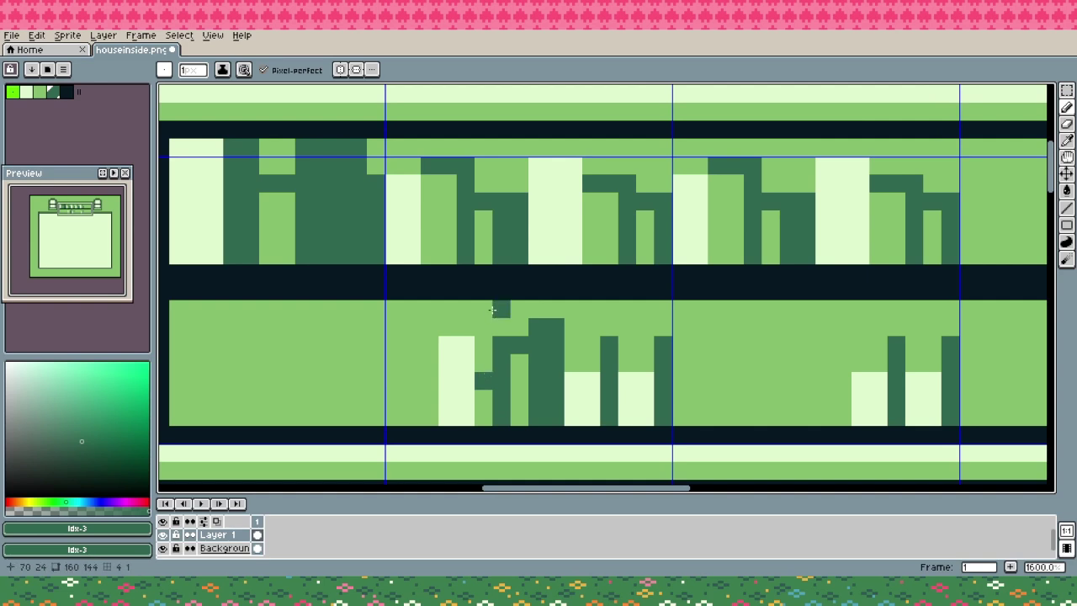
Repeat the tall dark green book, the two outlined mid-green books and the five-pixel-tall light book in the lower shelf's next grid tile
mouse_move(848, 360)
left_mouse_down()
mouse_move(856, 410)
mouse_move(841, 386)
mouse_move(840, 330)
mouse_move(828, 327)
mouse_move(824, 421)
left_mouse_up()
key("ctrl+z")
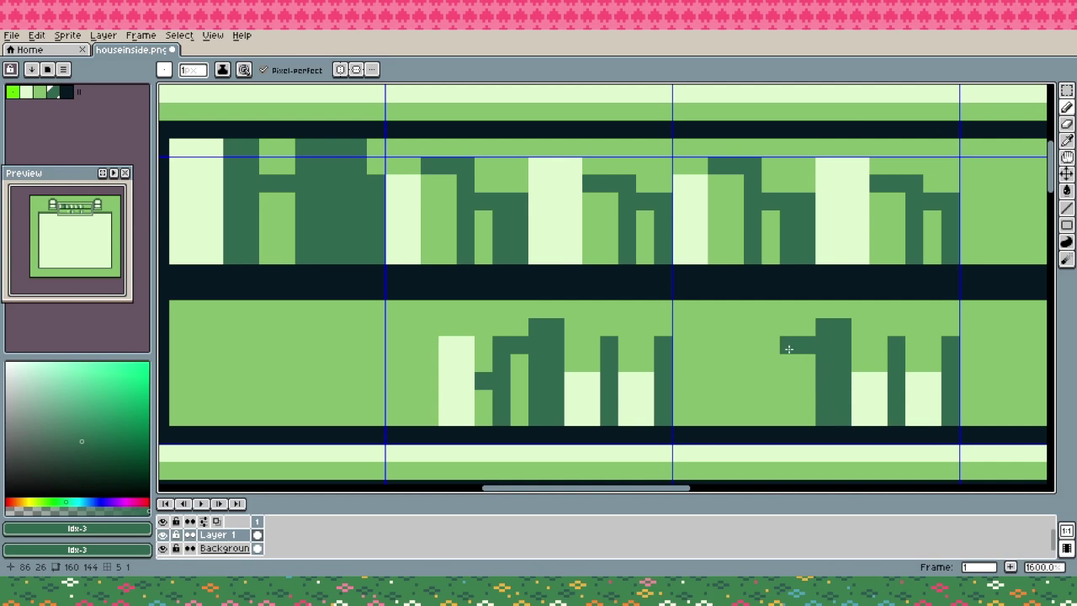
left_click_drag(788, 360, 791, 417)
left_click(457, 378, "alt")
mouse_move(754, 378)
left_mouse_down()
mouse_move(753, 417)
mouse_move(754, 344)
mouse_move(741, 342)
mouse_move(740, 391)
left_mouse_up()
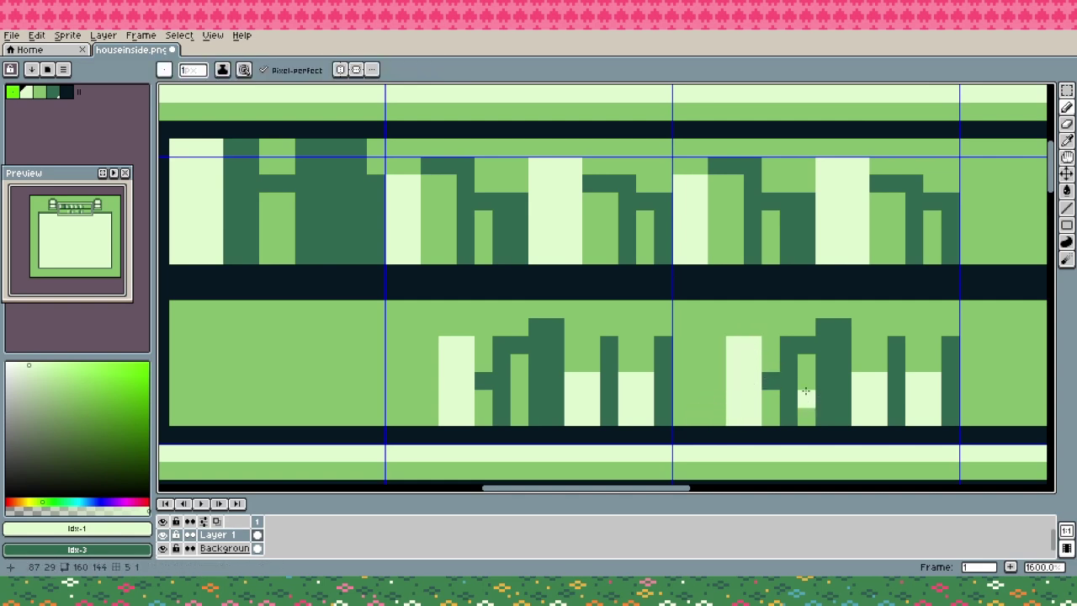
left_click(809, 389, "alt")
left_click(793, 377, "alt")
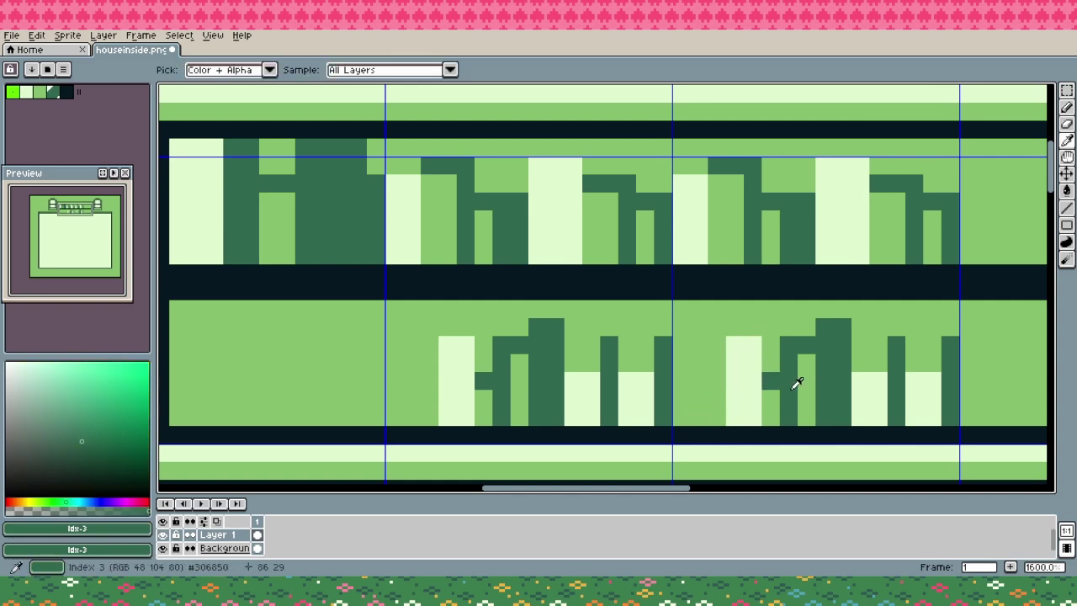
In the lower shelf's later book group, paint a dark-outlined mid-green book and a one-pixel-wide, six-pixel-tall light book beside the grid line
left_click(716, 363)
left_click_drag(700, 362, 699, 418)
left_click(688, 358)
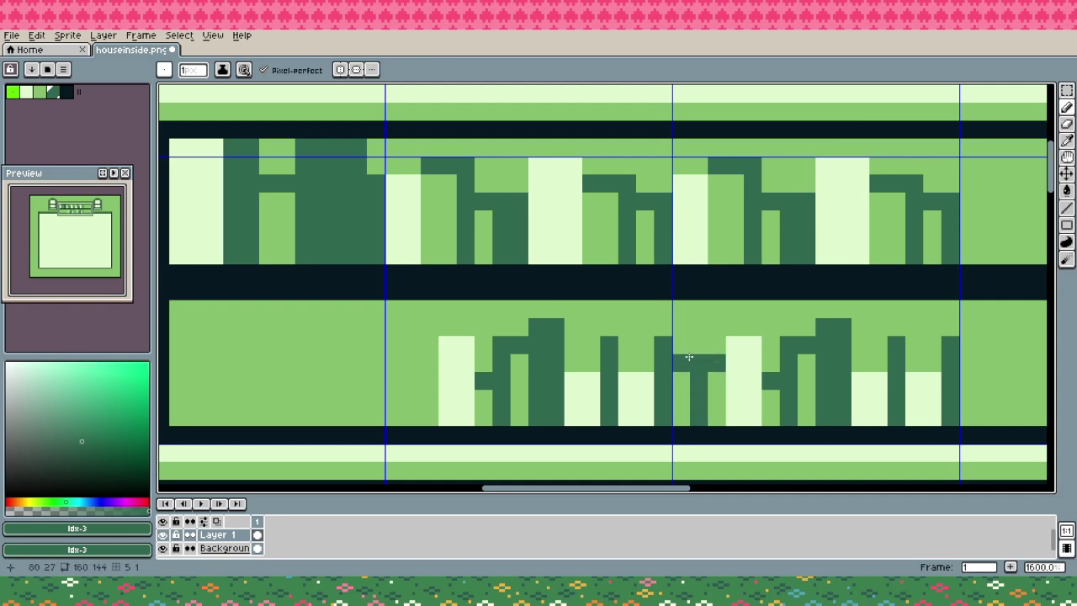
left_click(741, 358, "alt")
left_click_drag(681, 363, 683, 418)
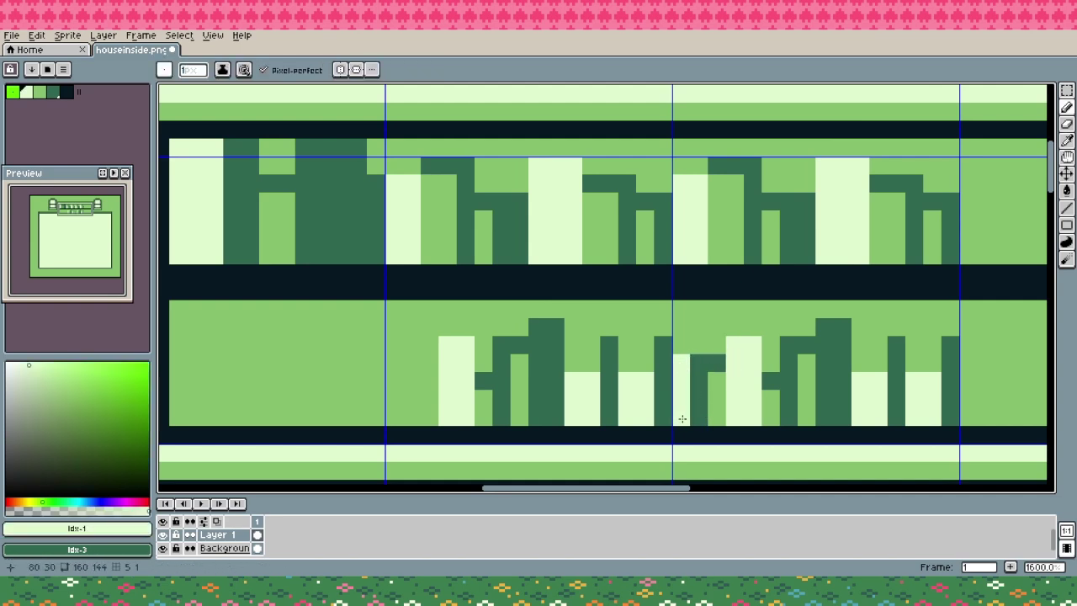
left_click(789, 399)
key("ctrl+z")
key("ctrl")
Repeat the dark-outlined mid-green book and the one-pixel-wide, six-pixel-tall light book at the start of the preceding grid tile's lower shelf
left_click(705, 356, "alt")
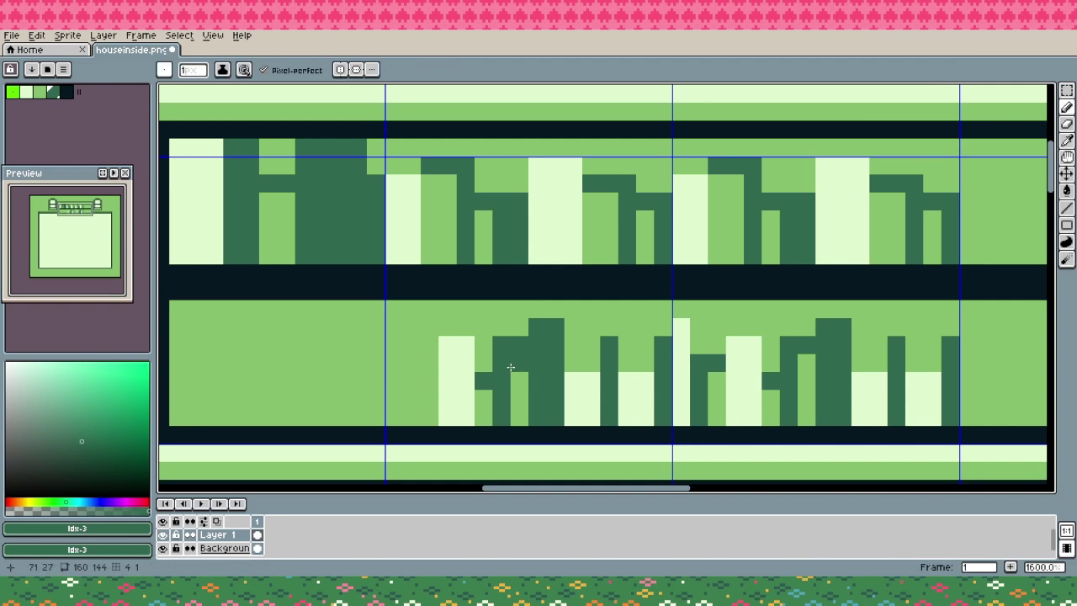
left_click_drag(410, 370, 412, 421)
left_click(684, 349, "alt")
left_click(390, 339)
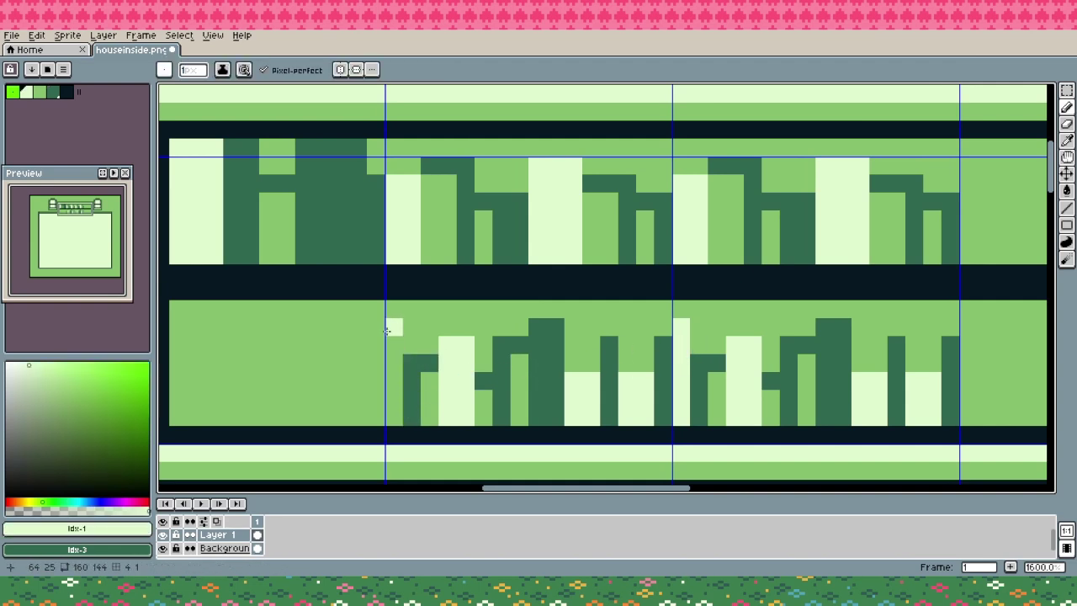
left_click_drag(390, 327, 390, 395)
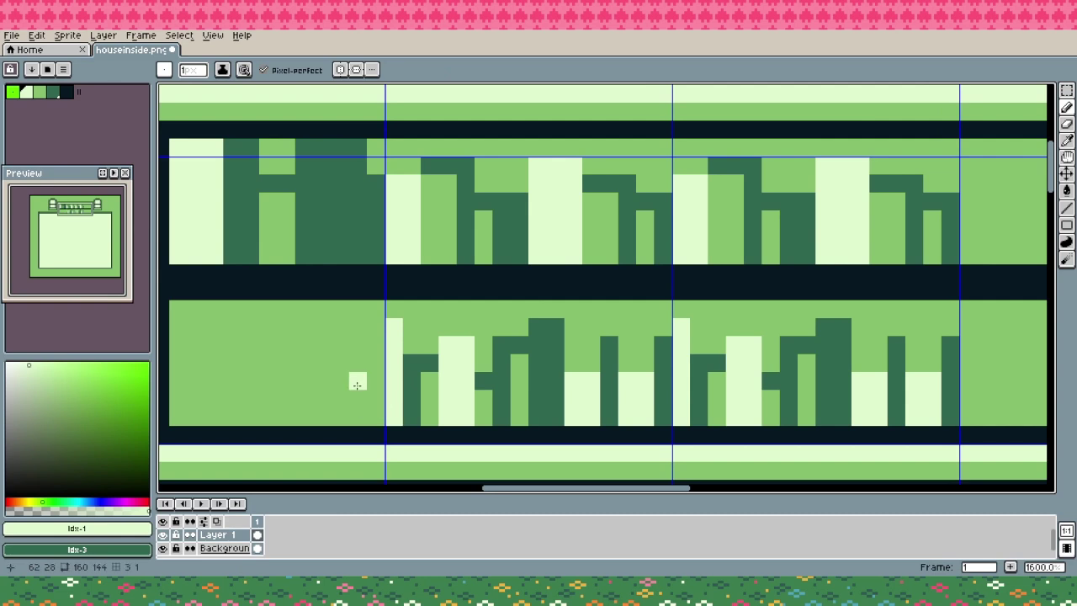
left_click(433, 362, "alt")
Split the wide dark block in the upper shelf's first group with a one-pixel-wide mid-green book crossed by a dark band
scroll(429, 364, "down", 3)
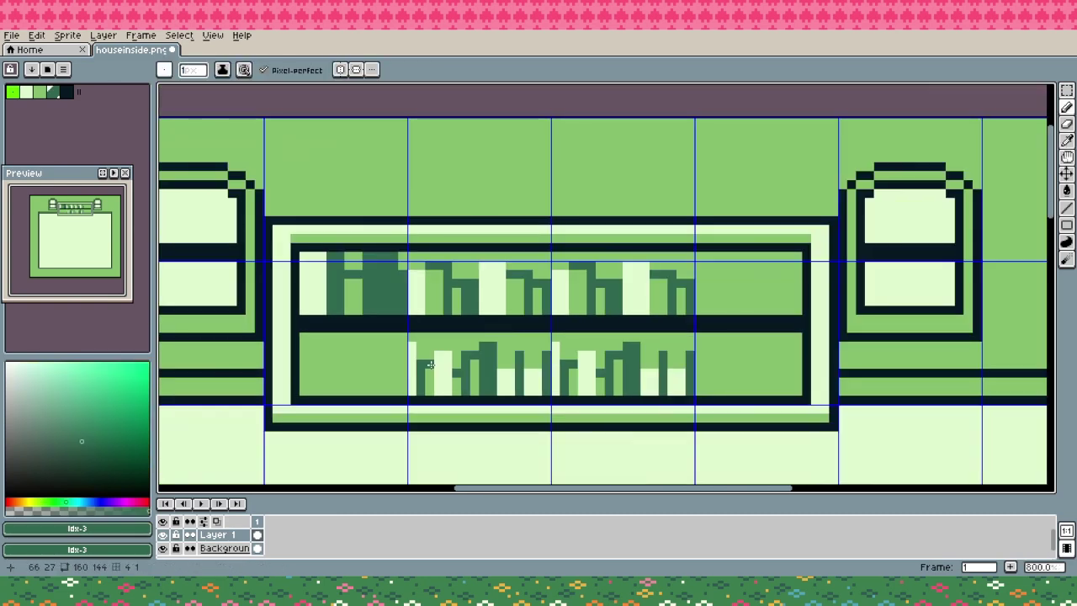
scroll(430, 363, "up", 1)
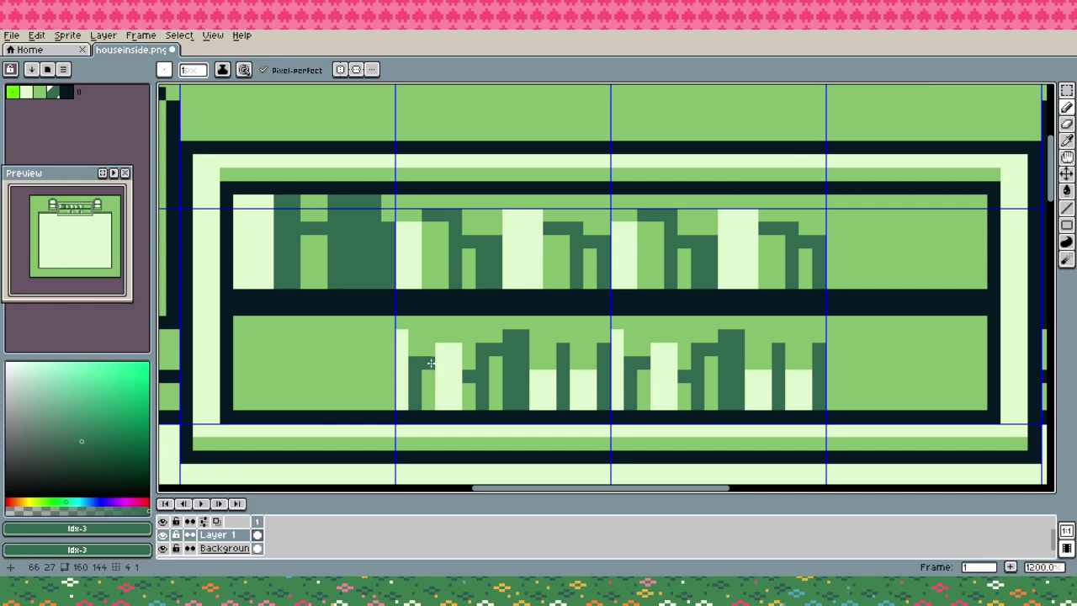
left_click(402, 242, "alt")
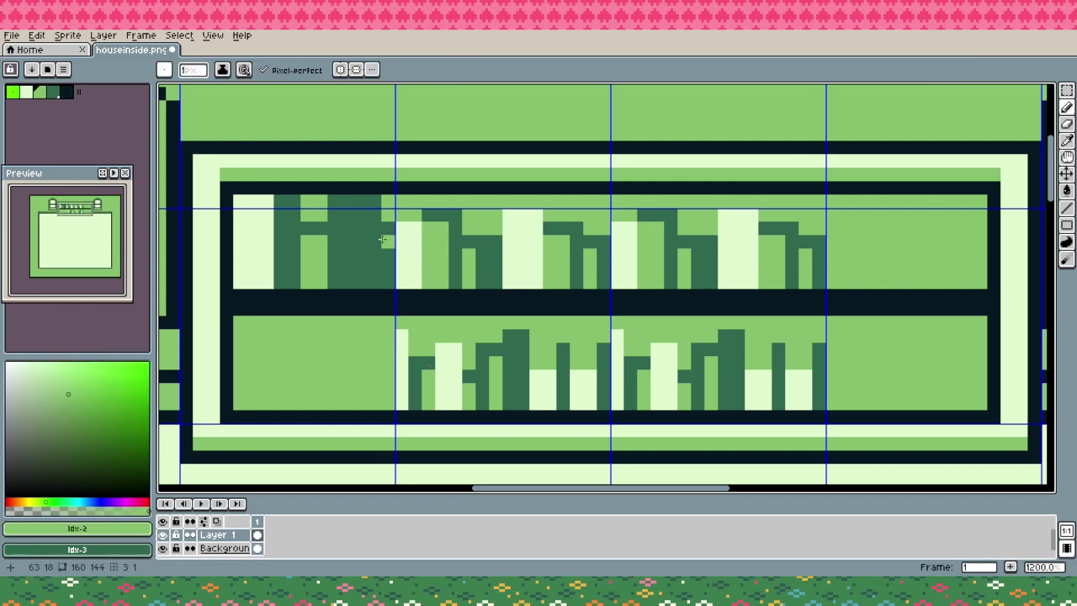
left_click_drag(364, 207, 362, 287)
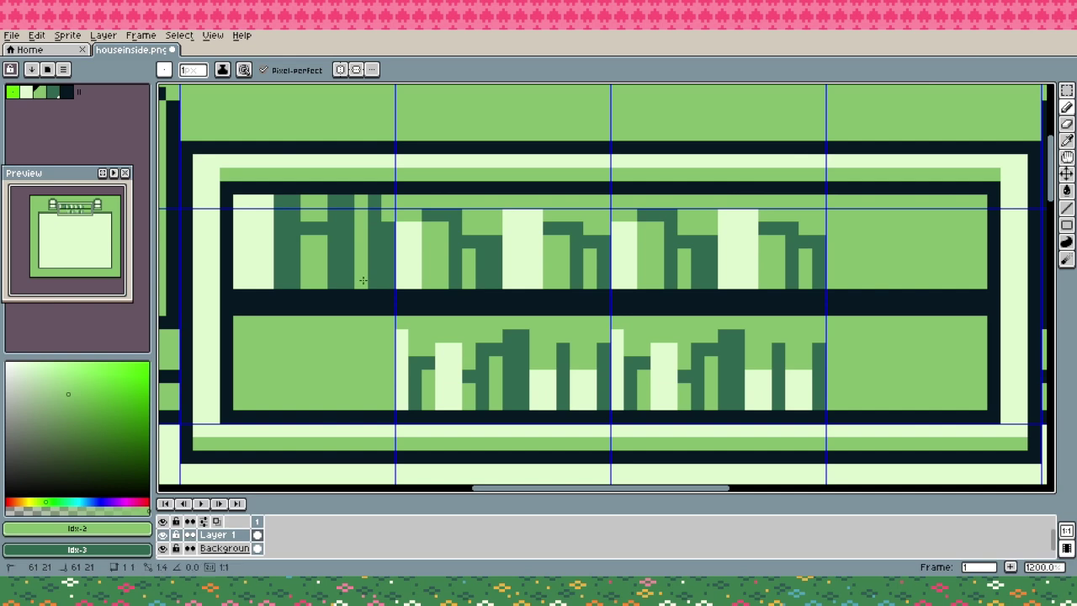
left_click(370, 212, "alt")
key("ctrl+z")
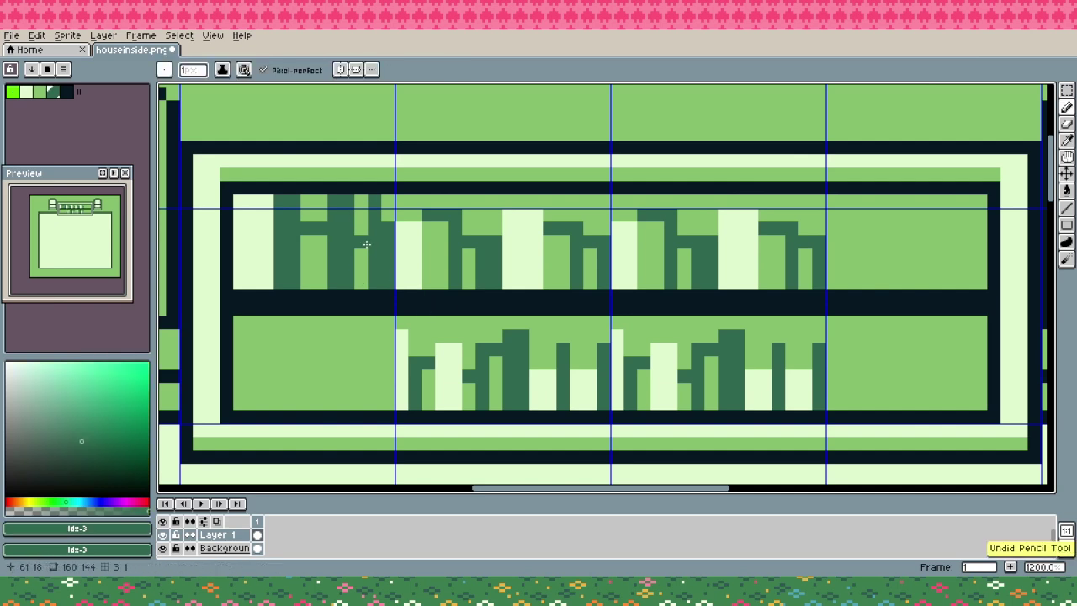
Add a one-pixel-tall dark green band across the wide mid-green book following the first light book in both repeated upper-shelf groups
scroll(420, 288, "down", 3)
key("ctrl+z")
scroll(421, 288, "up", 1)
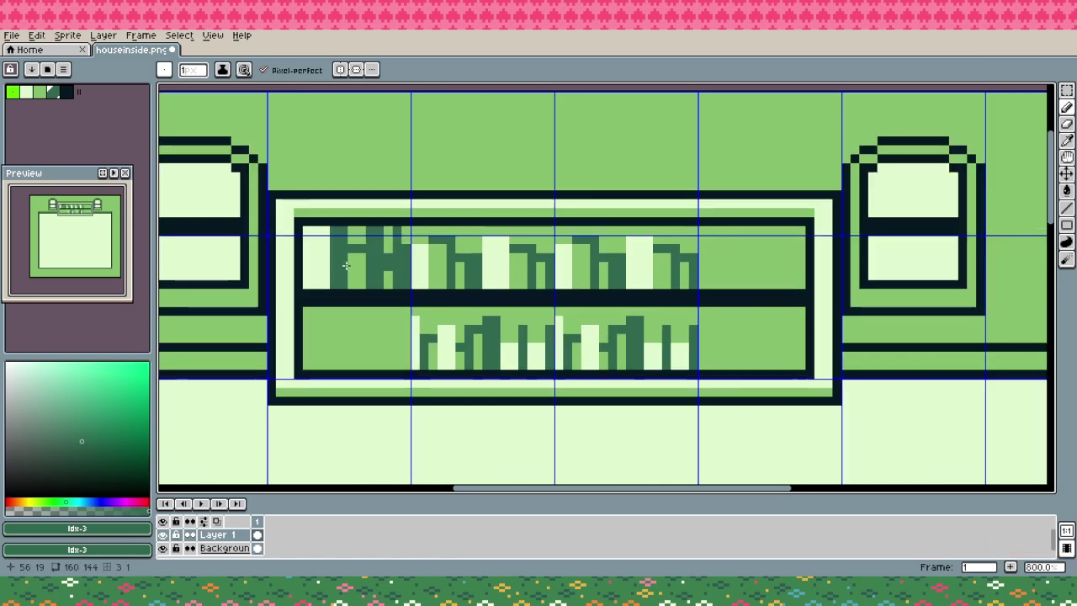
key("ctrl+z")
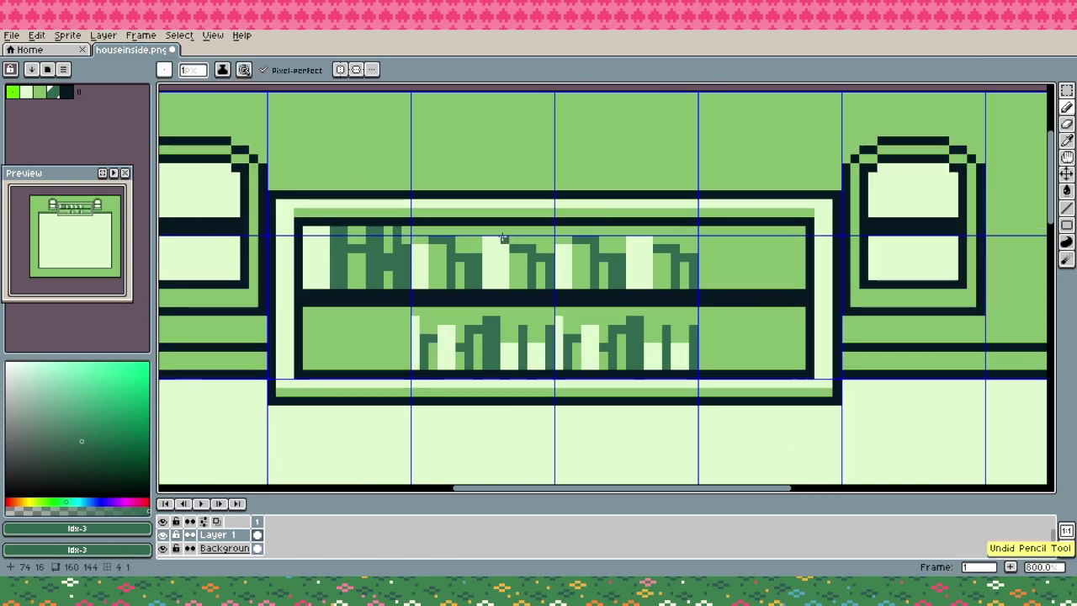
scroll(530, 329, "up", 1)
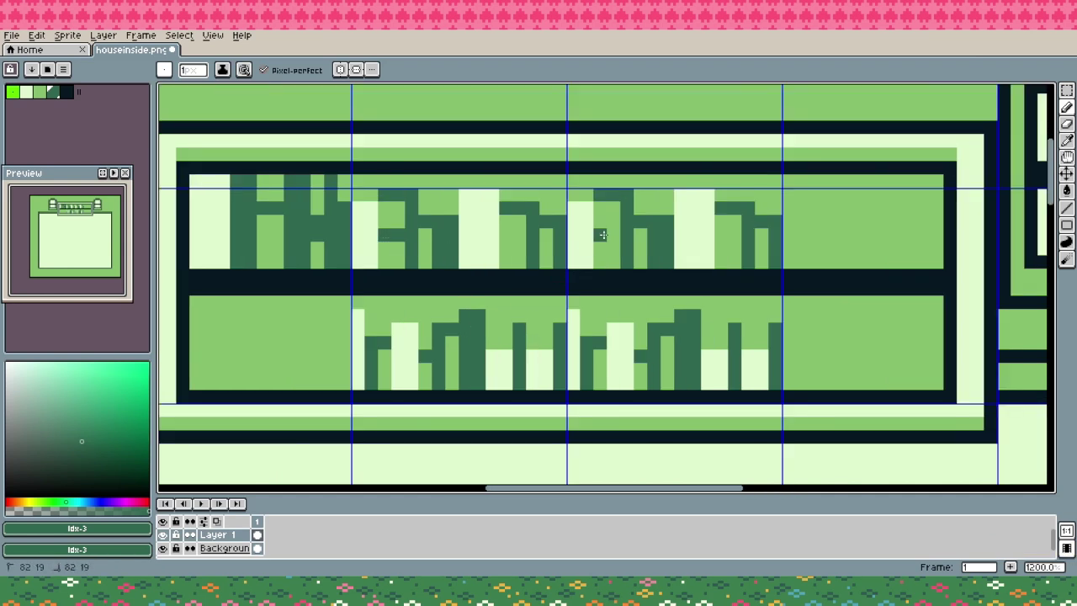
In the empty first part of the lower shelf, paint a three-by-five-pixel light book and a one-pixel-wide, three-pixel-tall light book
left_click(360, 317, "alt")
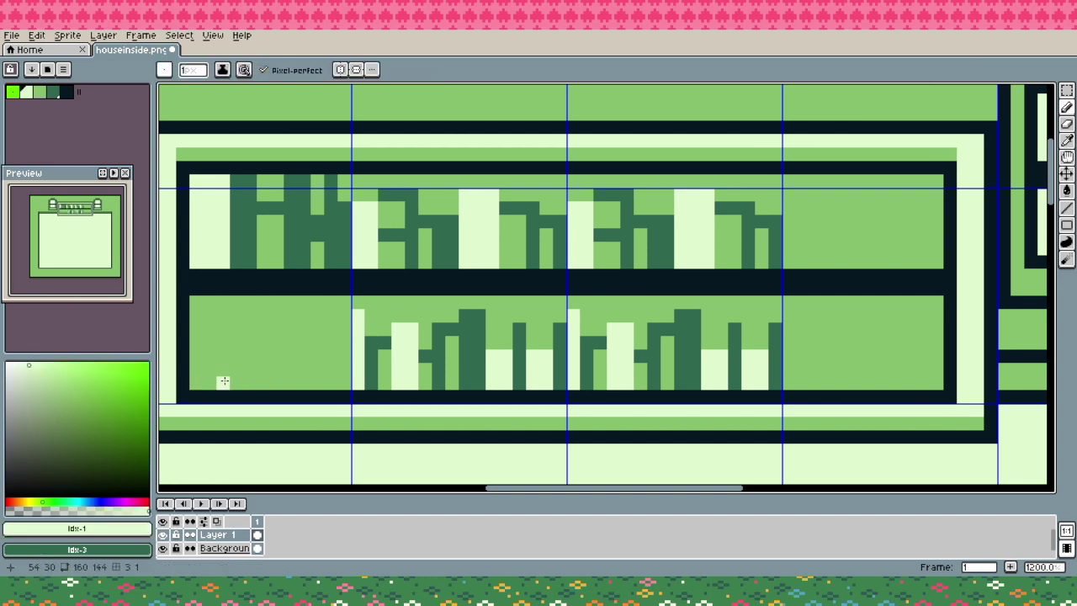
mouse_move(236, 383)
left_mouse_down()
mouse_move(239, 335)
mouse_move(249, 328)
mouse_move(250, 385)
left_mouse_up()
mouse_move(264, 340)
left_mouse_down()
mouse_move(263, 377)
mouse_move(263, 348)
mouse_move(290, 371)
mouse_move(285, 385)
left_mouse_up()
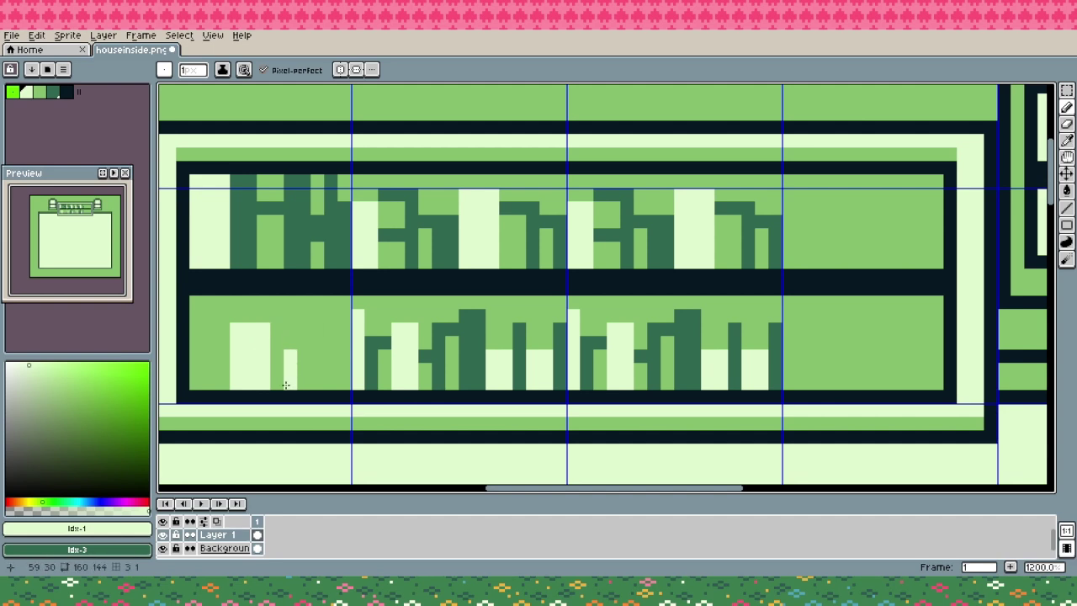
Paint a one-pixel-wide, six-pixel-tall dark green book between the new light books, and dark-outlined mid-green books up to the grid line
left_click(308, 250, "alt")
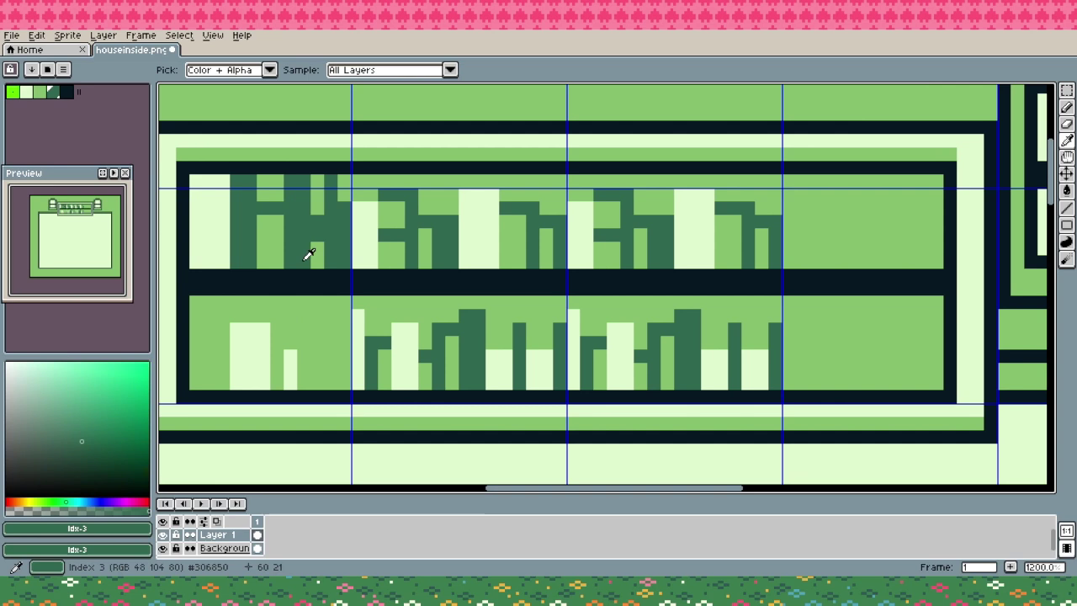
left_click_drag(284, 330, 283, 382)
left_click(277, 315)
left_click(303, 342)
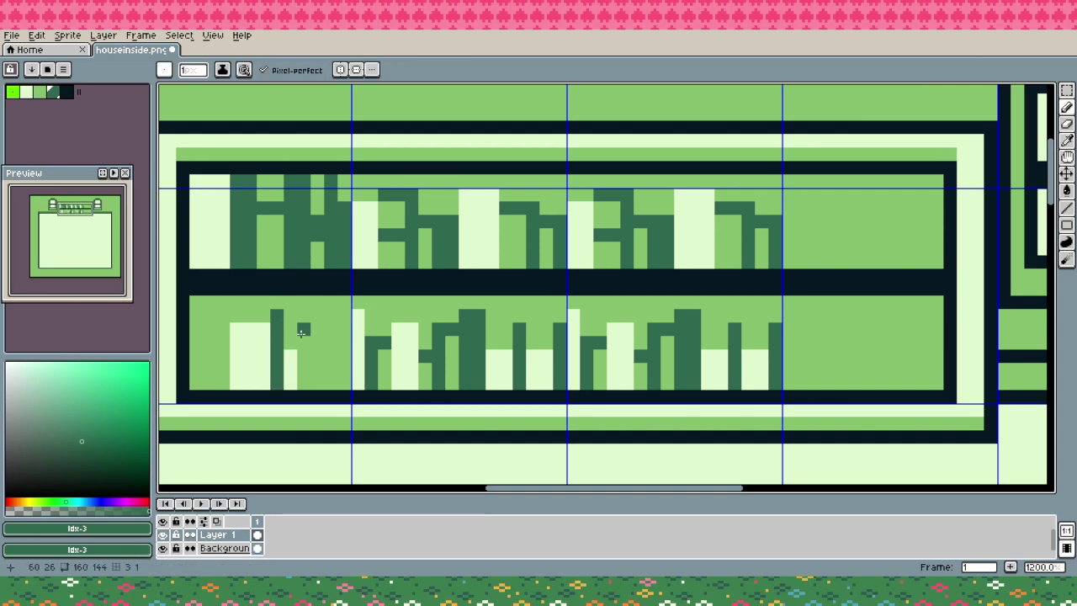
left_click(303, 342)
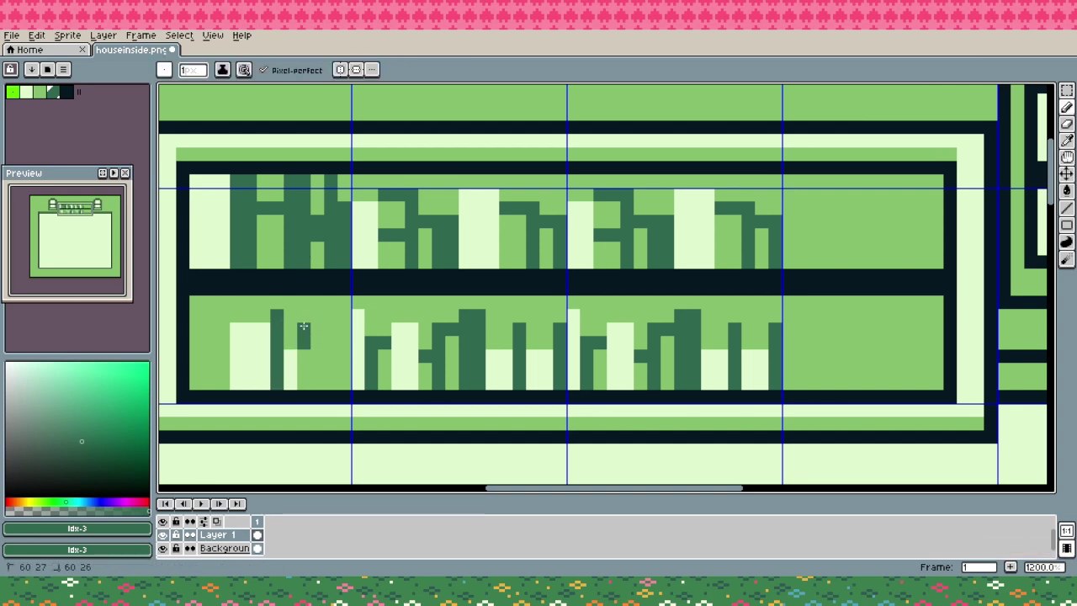
mouse_move(303, 326)
left_mouse_down()
mouse_move(326, 329)
mouse_move(331, 385)
left_mouse_up()
left_click(341, 342)
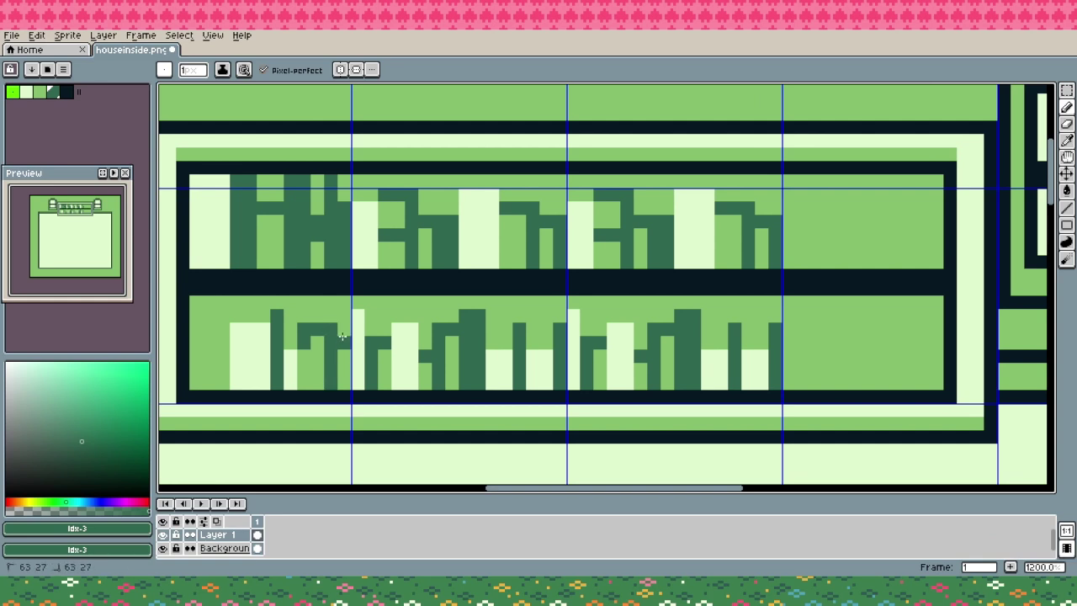
Fill the lower shelf's starting gap with a two-pixel-wide, six-pixel-tall dark green book and a dark-banded mid-green book, and save the file
left_click(200, 353)
mouse_move(219, 341)
left_mouse_down()
mouse_move(200, 342)
mouse_move(207, 374)
mouse_move(192, 378)
left_mouse_up()
mouse_move(195, 335)
left_mouse_down()
mouse_move(209, 328)
mouse_move(199, 314)
mouse_move(211, 315)
left_mouse_up()
scroll(374, 376, "down", 2)
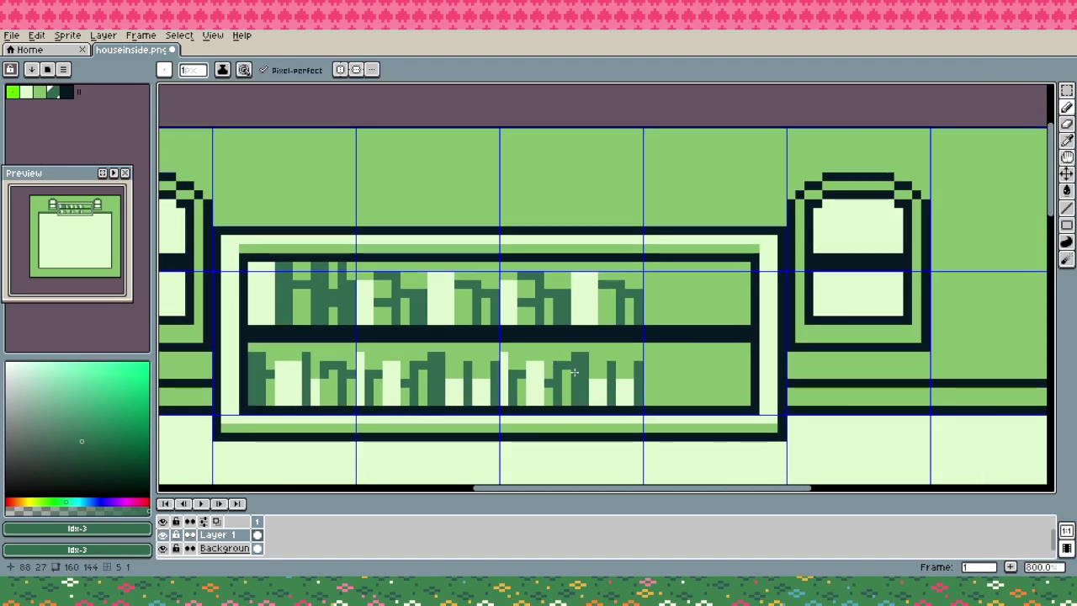
key("ctrl+s")
left_click(503, 365)
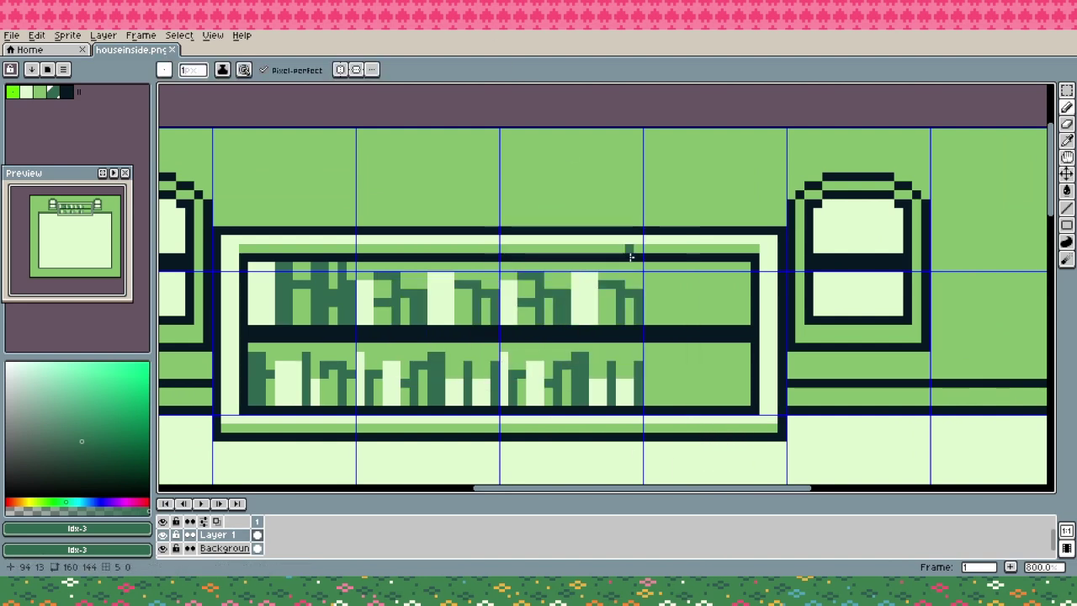
In the upper shelf's last grid tile, paint two one-pixel-wide, three-pixel-tall light books and a one-pixel-wide, six-pixel-tall light book
scroll(695, 304, "up", 3)
key("i")
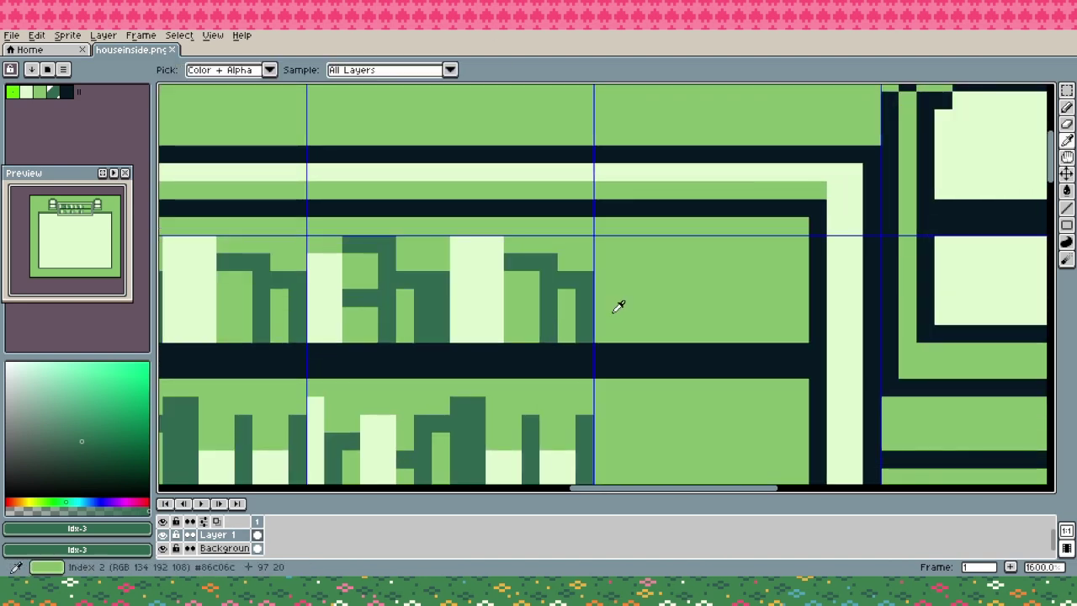
left_click(498, 244)
key("b")
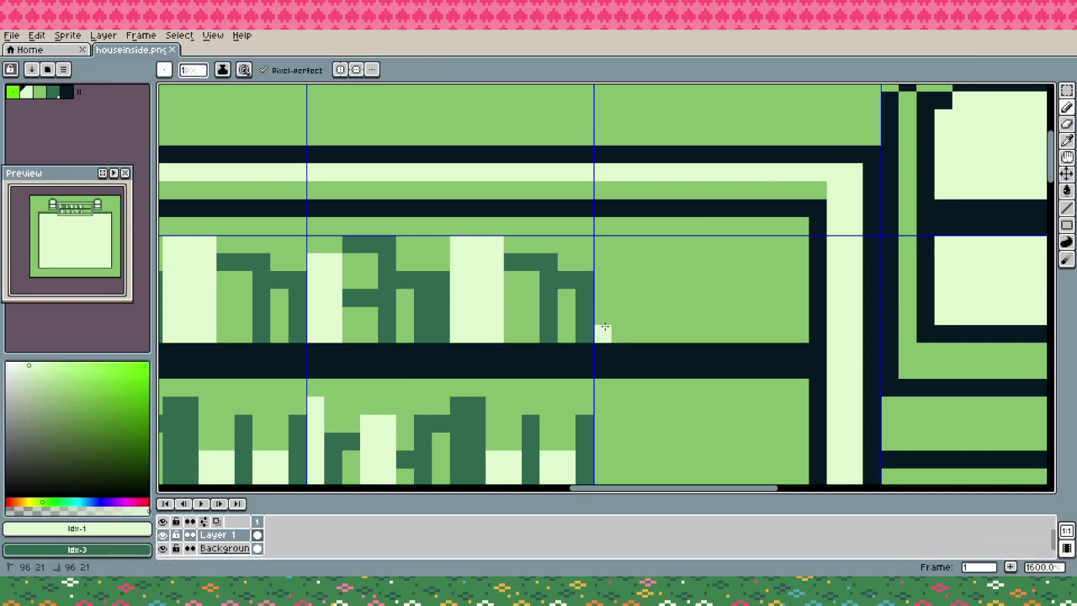
left_click_drag(604, 334, 603, 297)
left_click(639, 297)
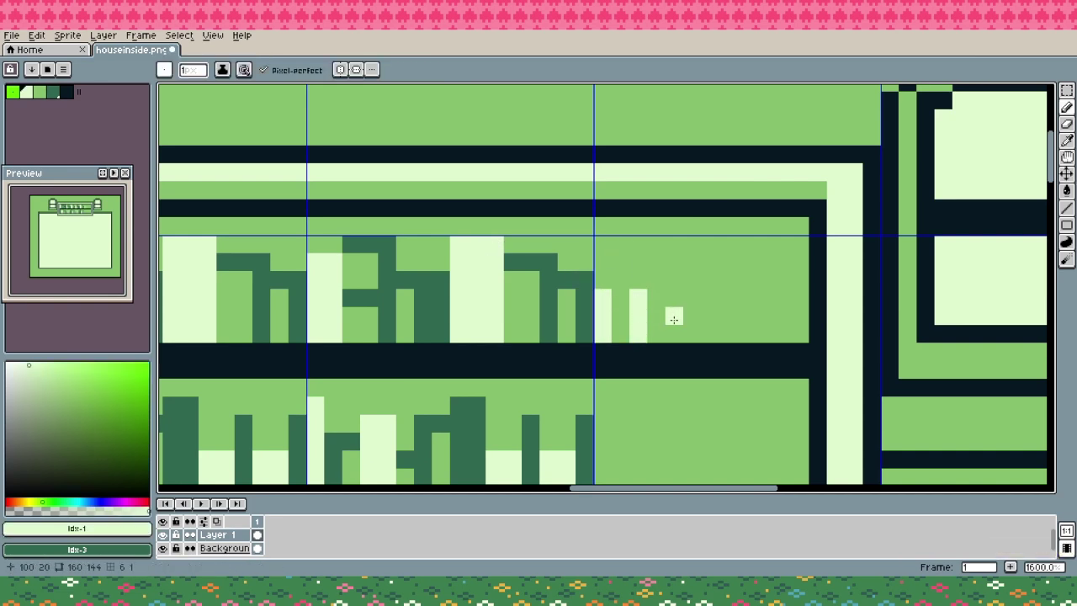
left_click_drag(668, 329, 674, 297)
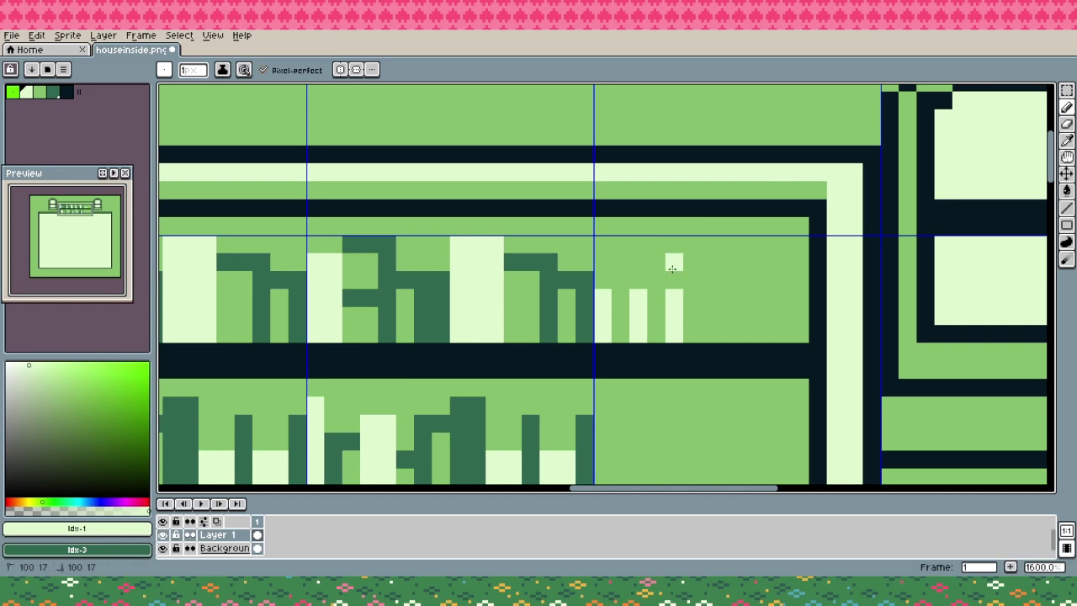
mouse_move(674, 248)
left_mouse_down()
mouse_move(675, 284)
mouse_move(624, 311)
mouse_move(621, 336)
left_mouse_up()
Paint five- and four-pixel-tall dark green books between those light books, and a dark-outlined mid-green book after the tallest one
left_click(548, 265, "alt")
left_click(622, 264)
mouse_move(656, 297)
left_mouse_down()
mouse_move(659, 326)
mouse_move(696, 320)
left_mouse_up()
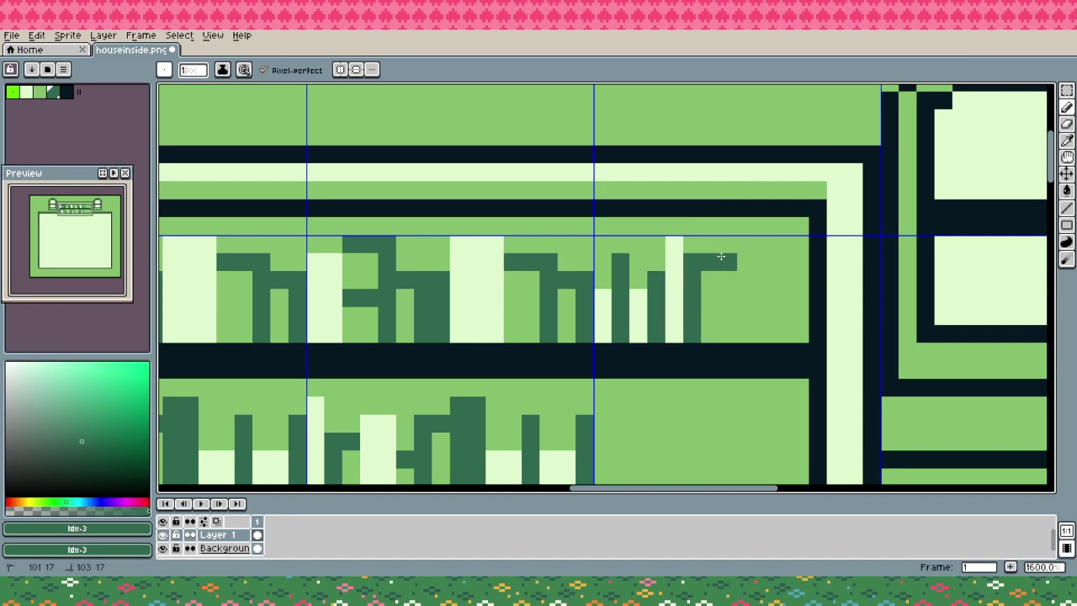
left_click_drag(728, 263, 726, 329)
scroll(674, 331, "down", 1)
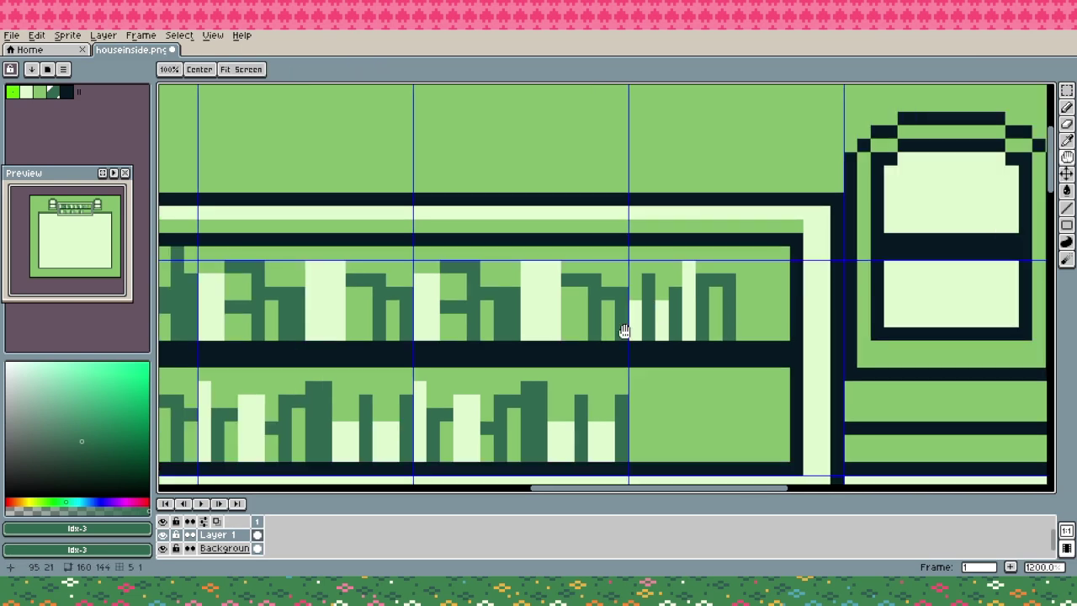
Finish the upper shelf with a two-pixel-wide, seven-pixel-tall dark green book and a light book of the same size against the frame
left_click_drag(625, 332, 716, 325)
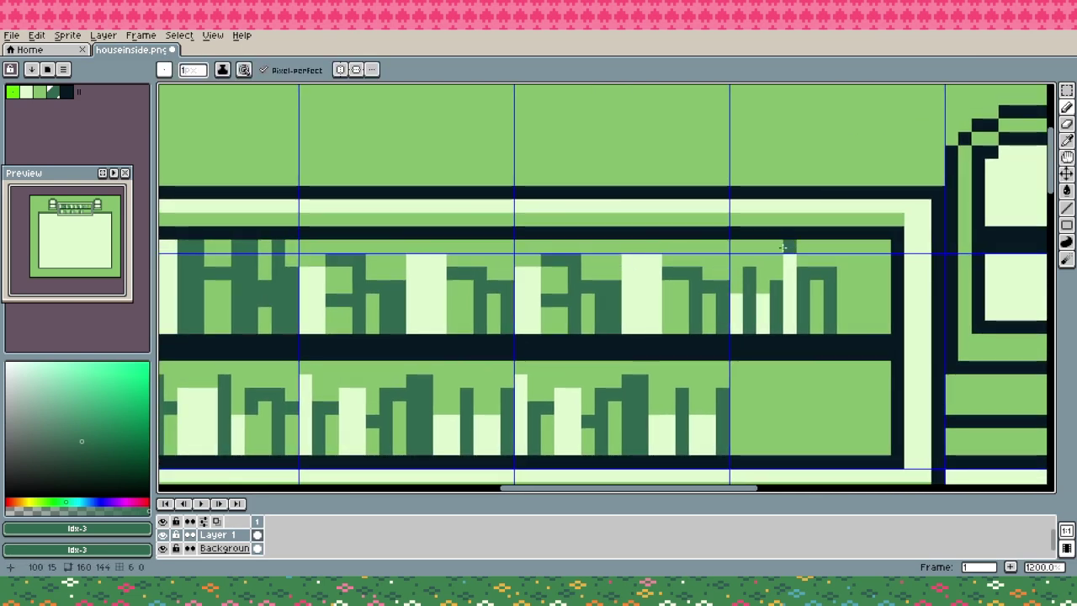
left_click_drag(846, 247, 847, 312)
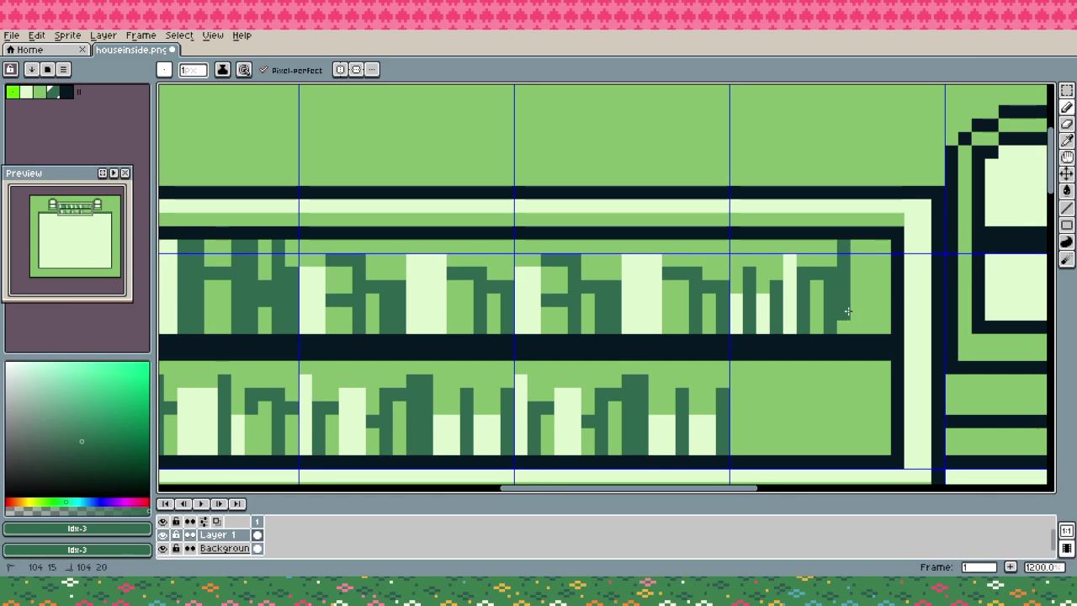
mouse_move(855, 245)
left_mouse_down()
mouse_move(851, 323)
mouse_move(828, 291)
mouse_move(861, 313)
mouse_move(876, 305)
mouse_move(875, 253)
mouse_move(872, 311)
left_mouse_up()
key("i")
left_click(661, 269)
key("b")
key("ctrl+z")
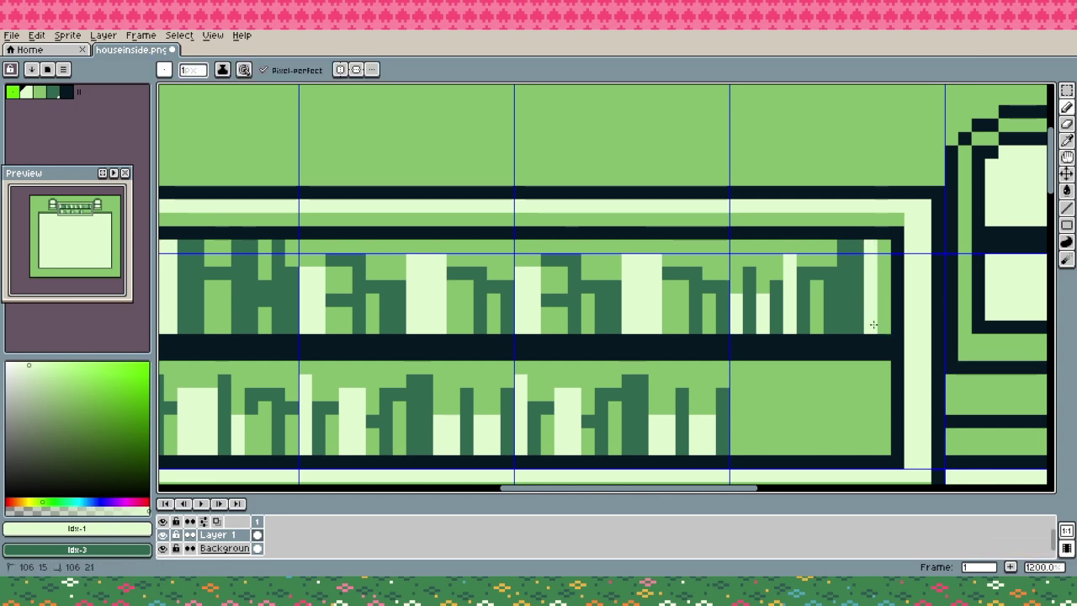
left_click_drag(885, 244, 884, 330)
scroll(818, 316, "down", 2)
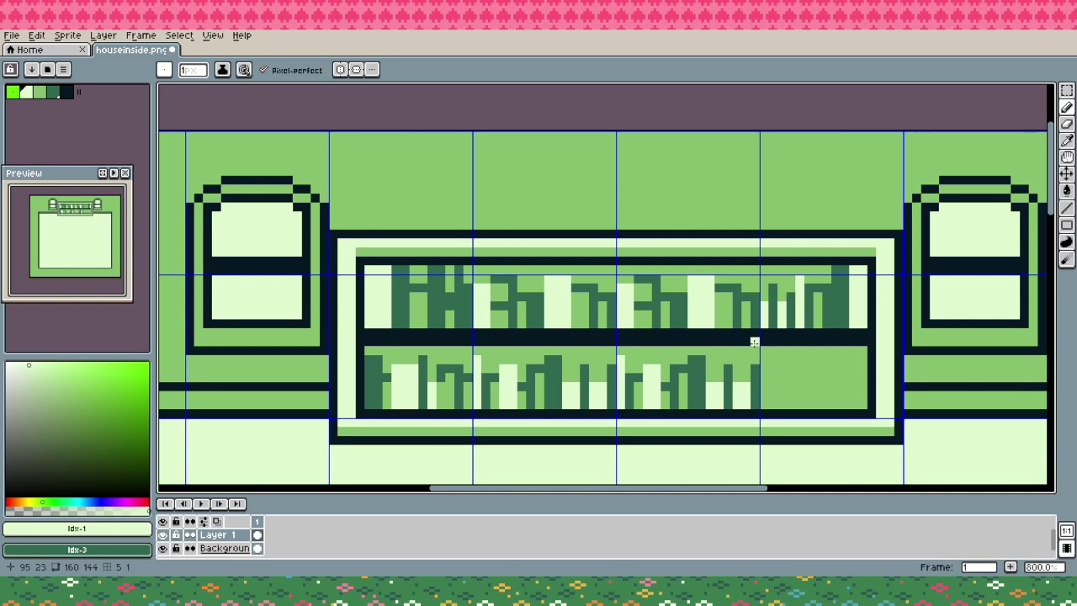
Extend the first pixel column of the second short light book to seven pixels tall in both repeated lower-shelf groups
scroll(795, 383, "up", 2)
key("space")
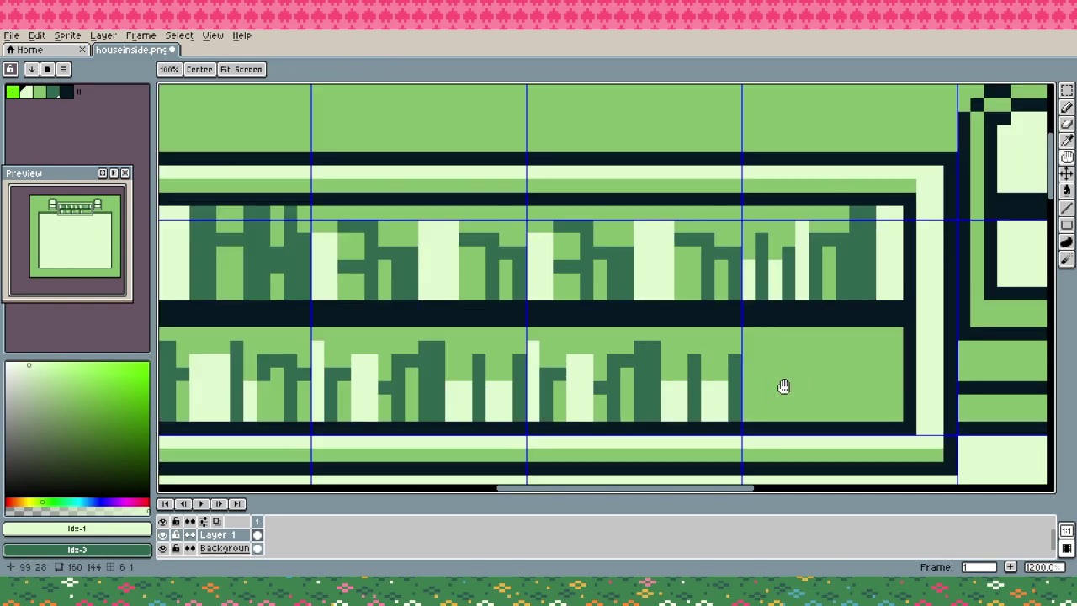
left_click_drag(784, 387, 666, 411)
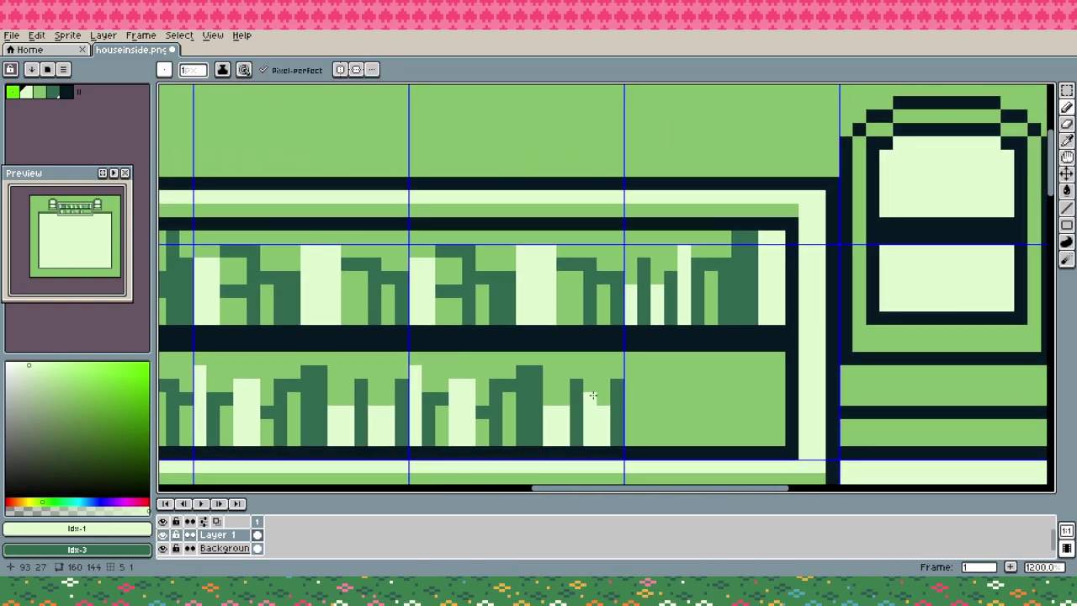
left_click_drag(591, 367, 592, 398)
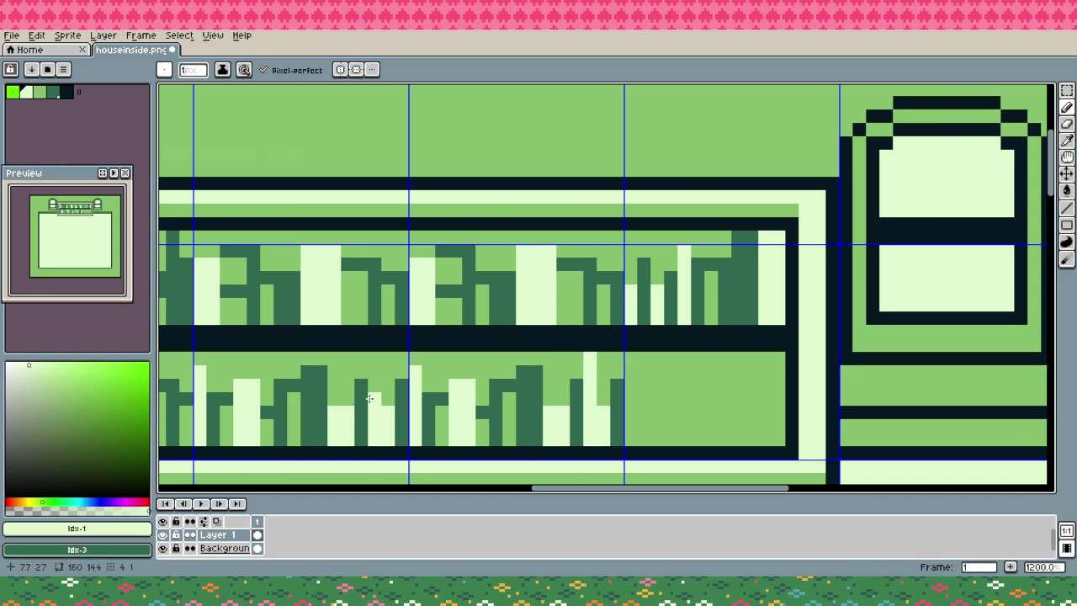
left_click_drag(370, 398, 373, 357)
scroll(373, 354, "down", 2)
scroll(361, 378, "left", 2)
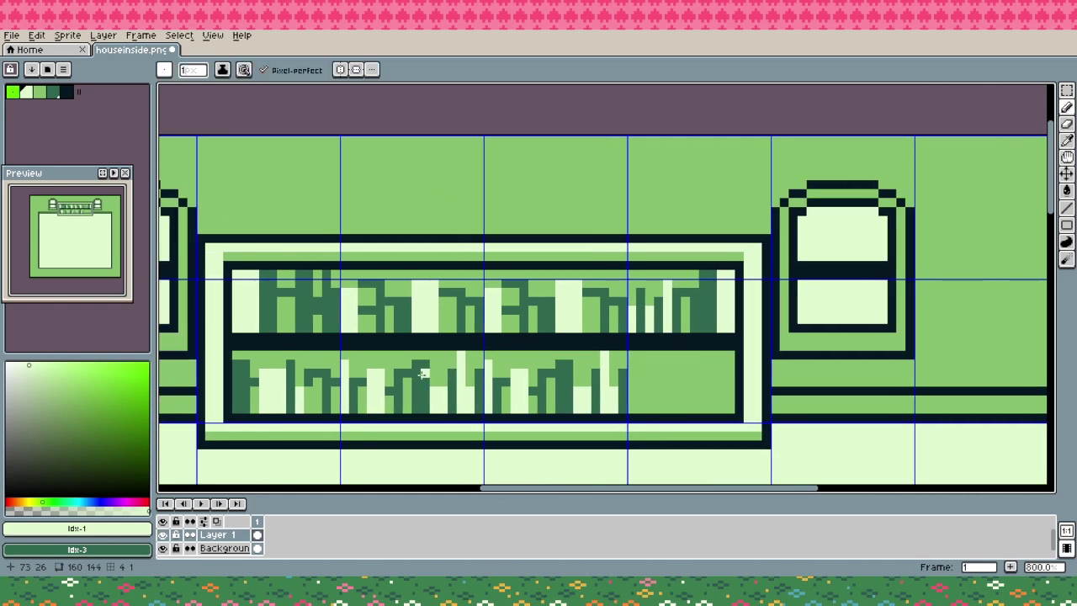
In both repeated lower-shelf groups, extend the two-pixel-wide dark green book to seven pixels tall and the light book after it to four pixels
left_click(415, 365, "alt")
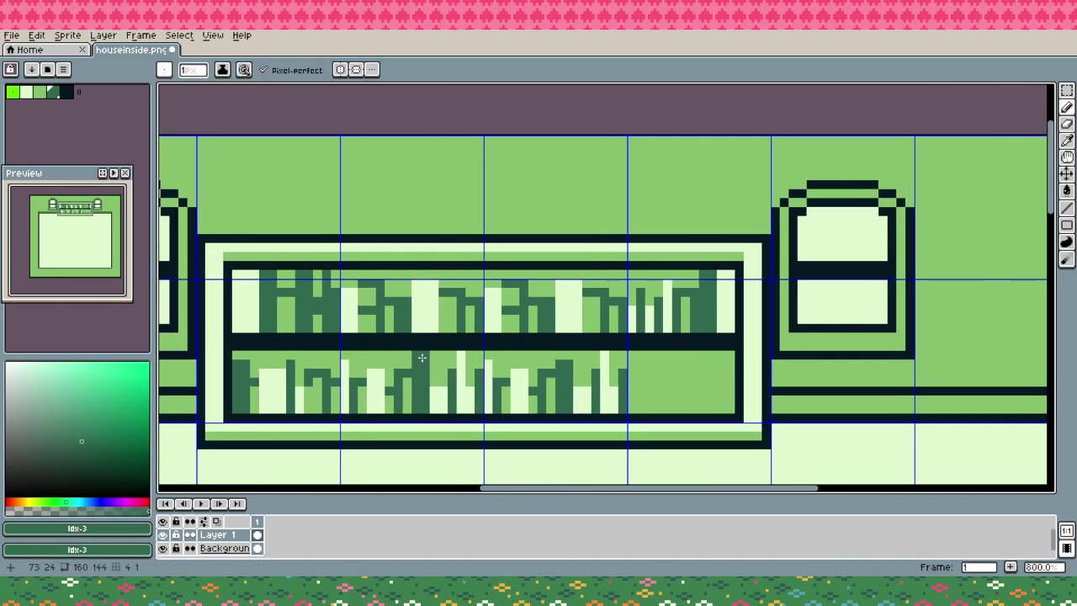
left_click(583, 387, "alt")
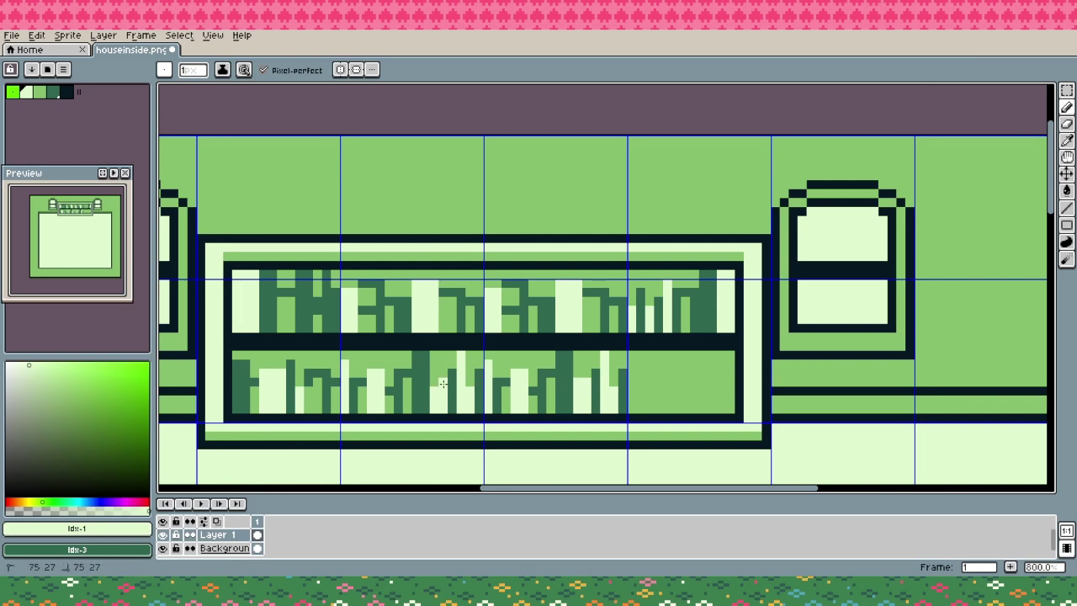
Extend the three-pixel-wide light books in both repeated upper-shelf groups to seven pixels tall
left_click_drag(644, 380, 620, 382)
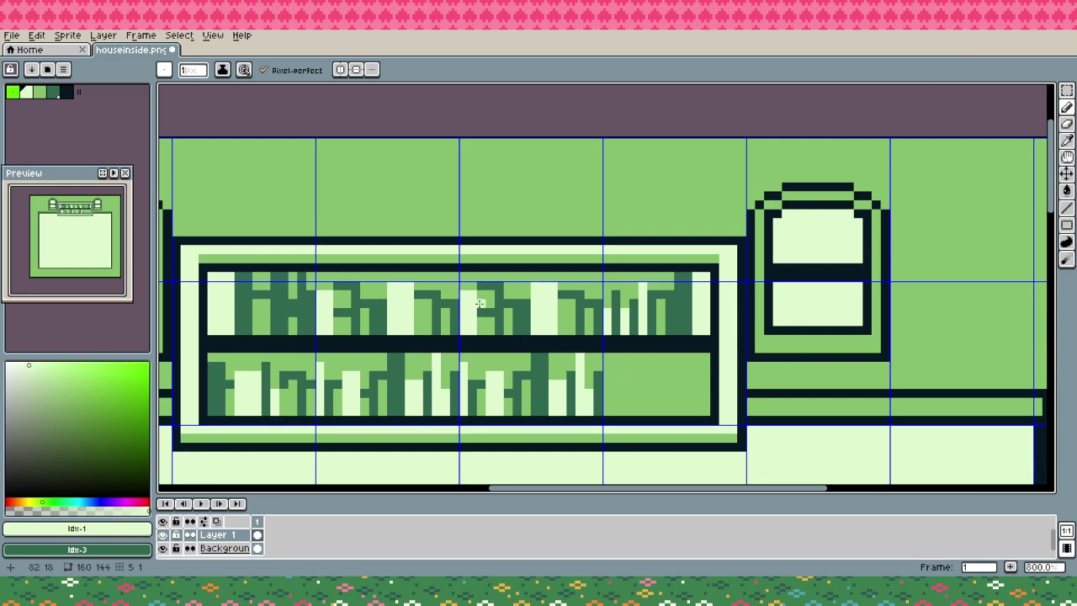
scroll(479, 303, "up", 1)
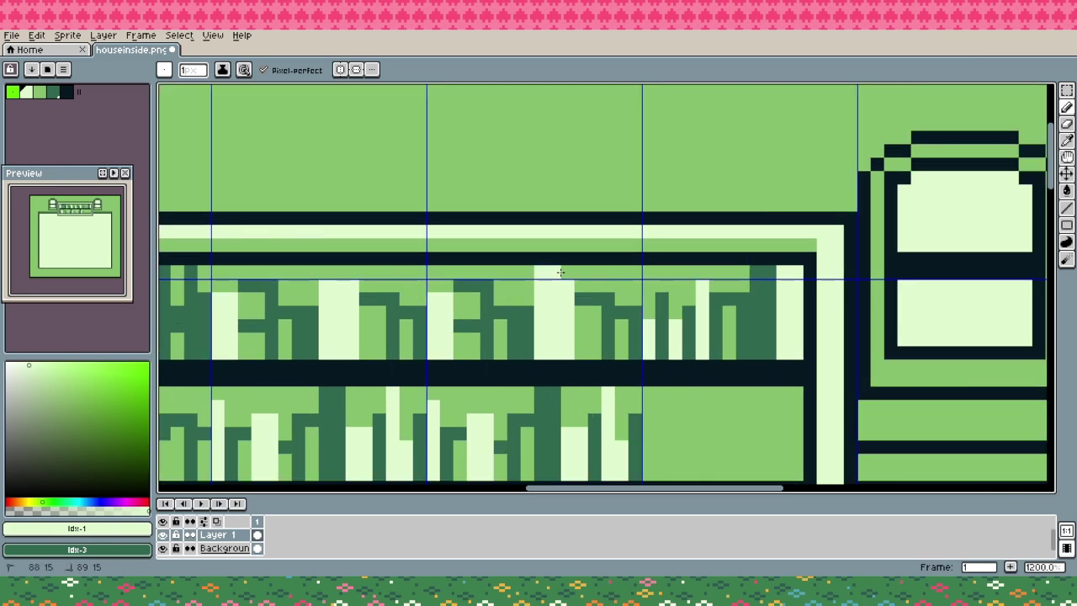
left_click_drag(325, 272, 352, 272)
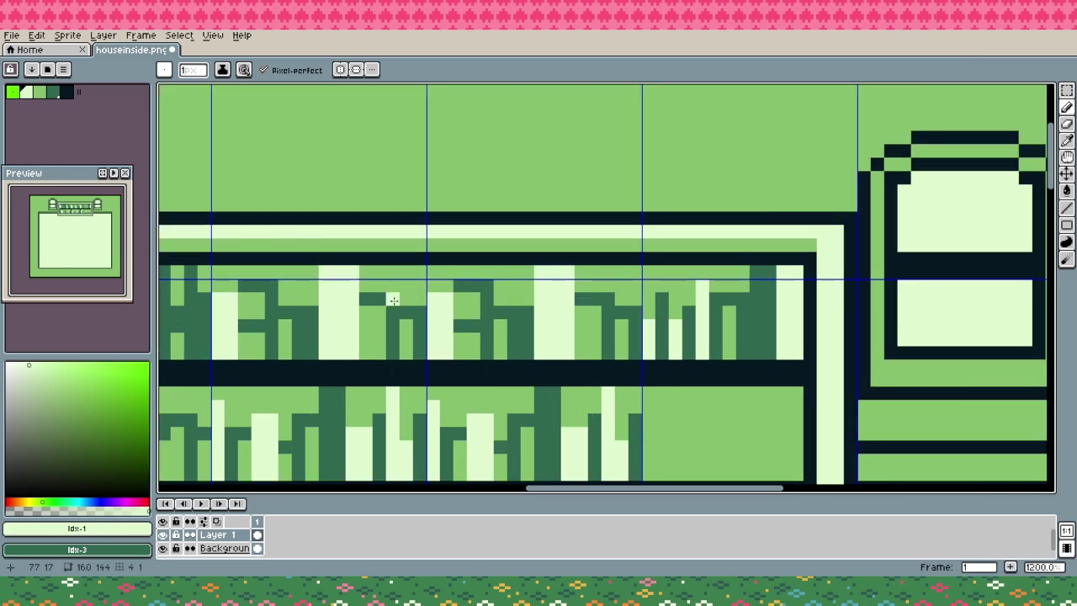
Paint a four-pixel-wide, six-pixel-tall light block against the frame in the lower shelf's last tile, plus a one-pixel-wide, four-pixel-tall light column beside it
scroll(393, 301, "down", 2)
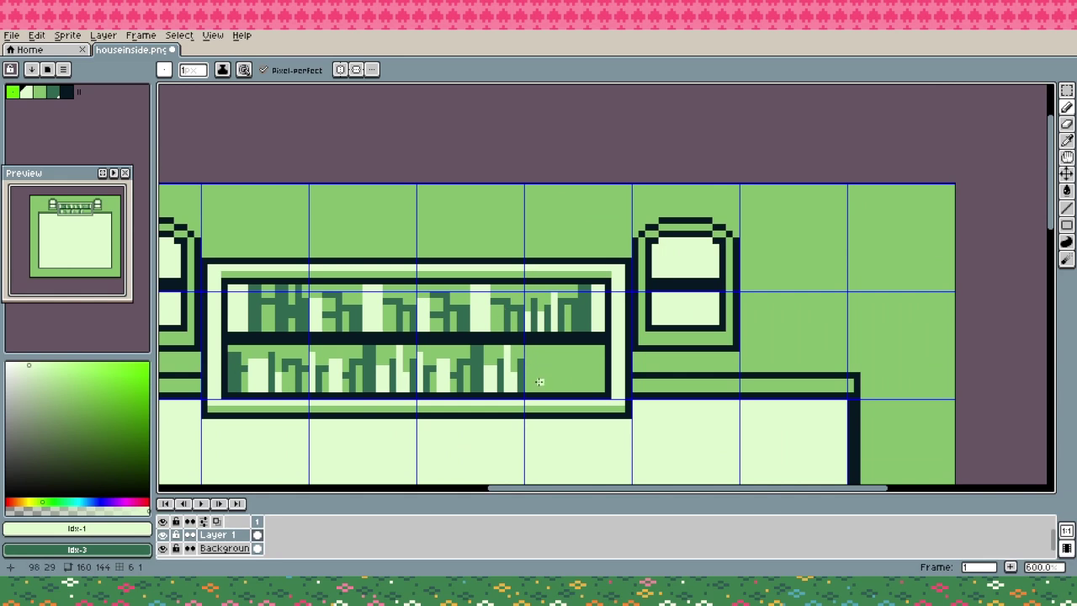
scroll(539, 382, "up", 3)
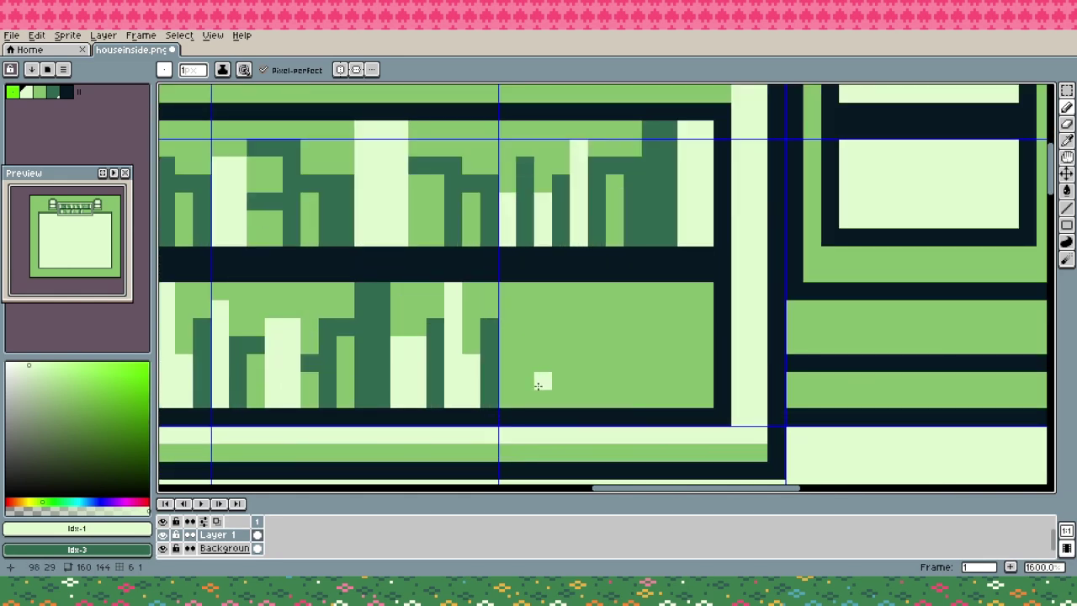
key("alt")
mouse_move(657, 397)
left_mouse_down()
mouse_move(656, 353)
mouse_move(654, 382)
mouse_move(688, 345)
mouse_move(708, 346)
mouse_move(710, 390)
mouse_move(691, 371)
mouse_move(687, 402)
mouse_move(703, 393)
mouse_move(674, 396)
left_mouse_up()
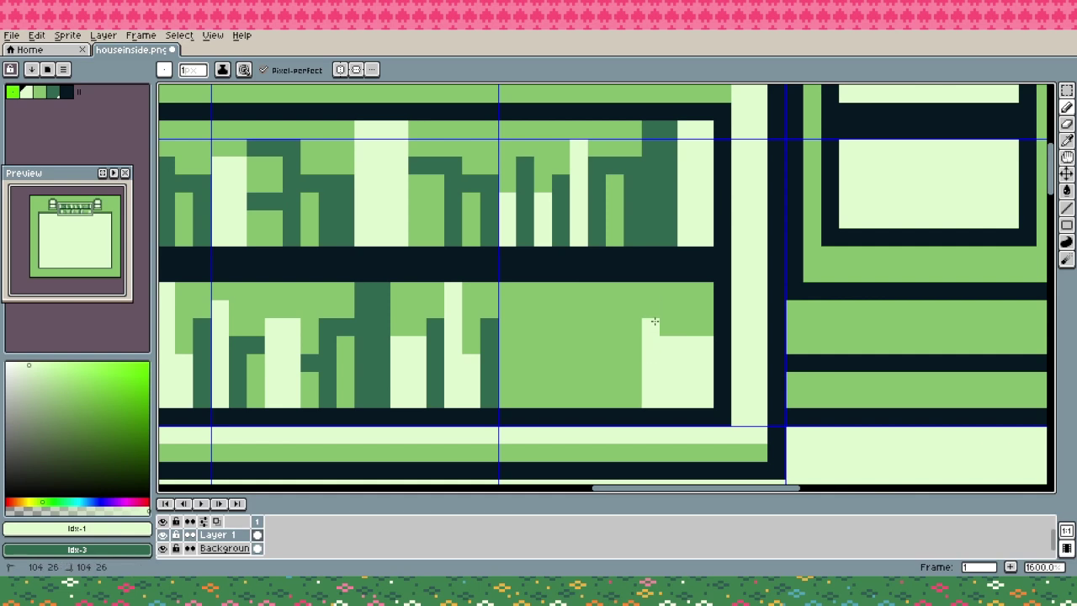
left_click_drag(649, 327, 701, 326)
mouse_move(653, 302)
left_mouse_down()
mouse_move(700, 299)
mouse_move(697, 308)
left_mouse_up()
key("ctrl+z")
left_click_drag(632, 345, 629, 358)
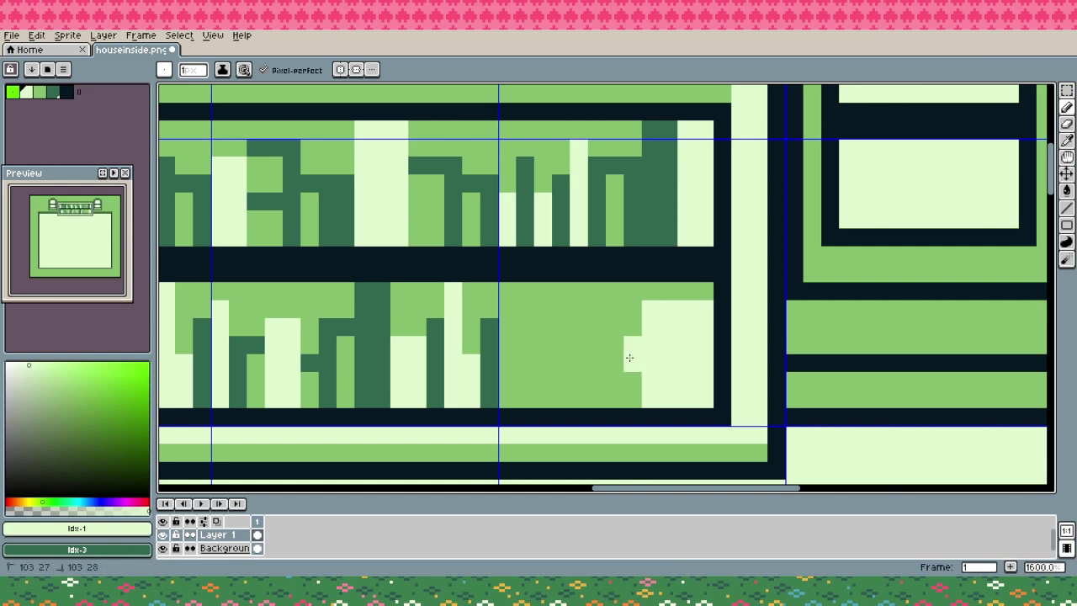
Notch the light block's upper corner beside the frame in mid-green, keeping its lower corner light
left_click(677, 291, "alt")
left_click(704, 399)
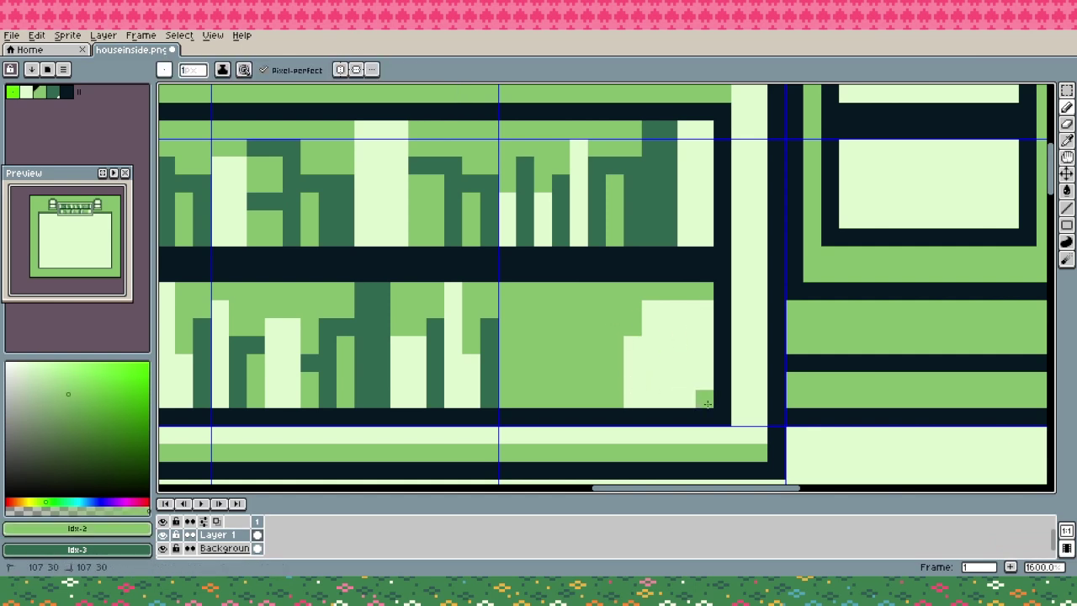
left_click(704, 309)
key("alt")
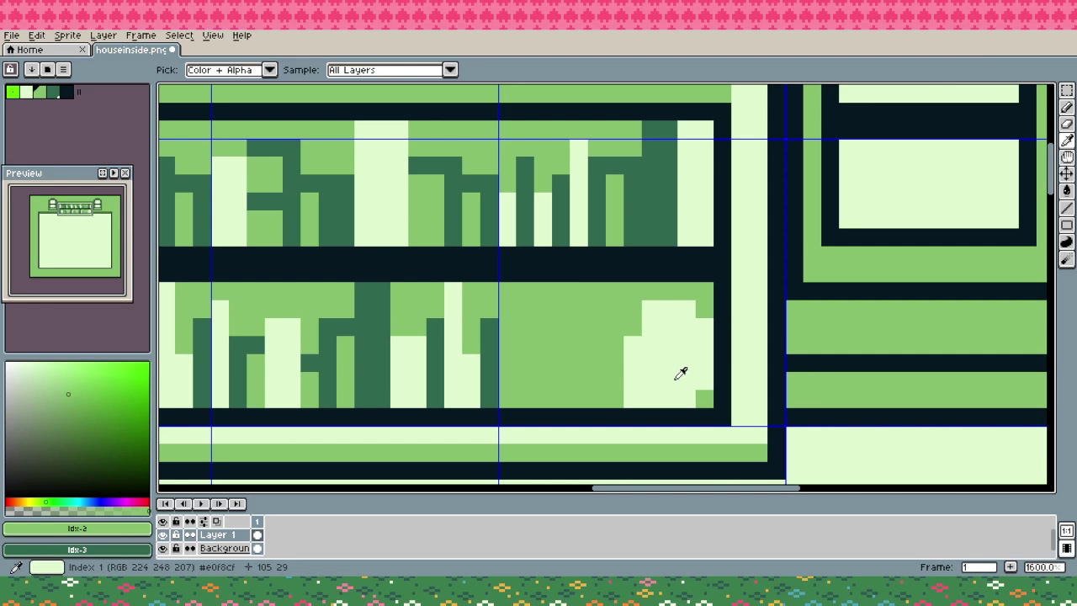
left_click(678, 377, "alt")
left_click(700, 394)
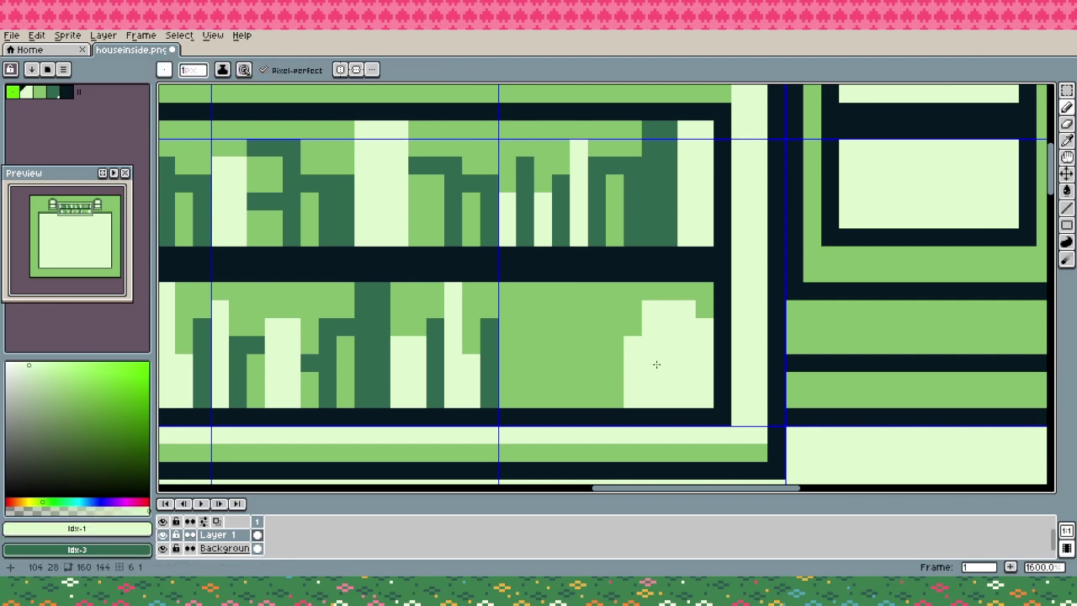
left_click(620, 193, "alt")
left_click(704, 345)
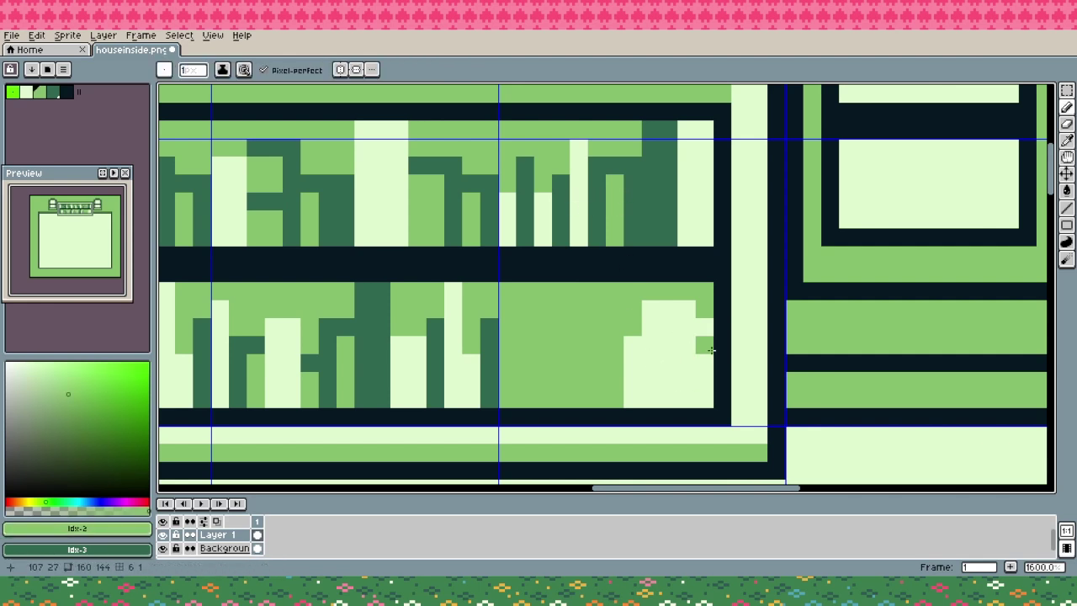
key("ctrl+z")
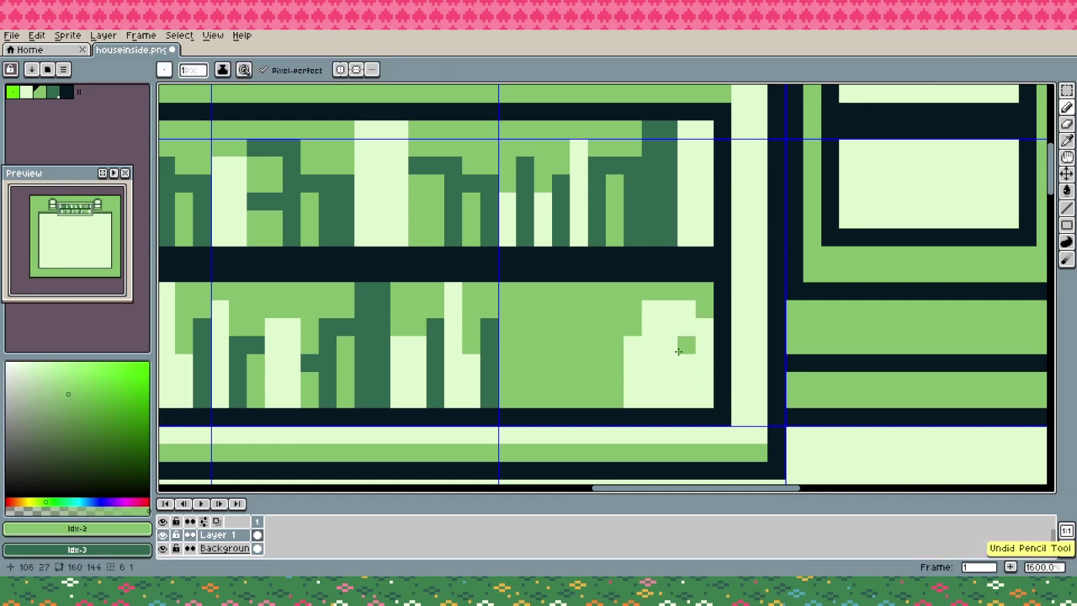
left_click_drag(686, 328, 684, 396)
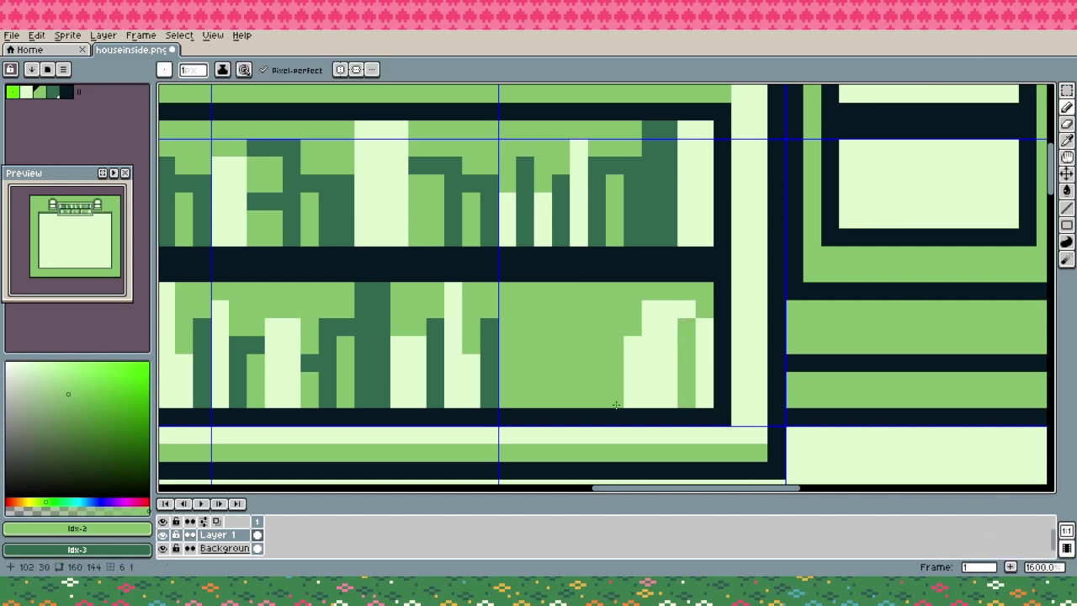
key("ctrl+z")
Paint a one-pixel-wide, six-pixel-tall dark green book against the frame and trim the three-pixel-wide light book beside it to five pixels tall
left_click(645, 228, "alt")
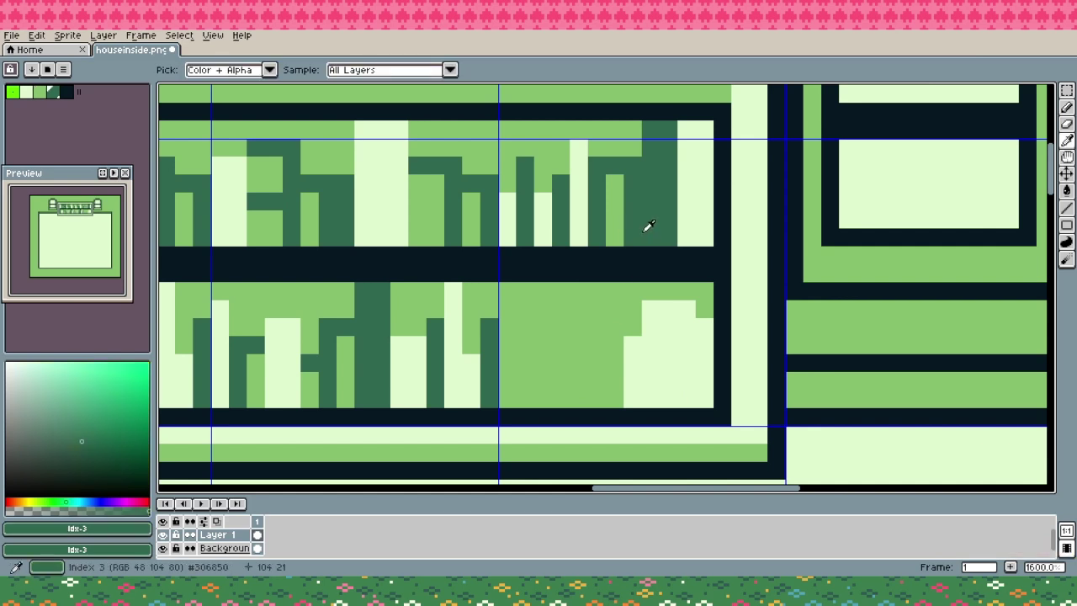
left_click(699, 320)
key("ctrl+z")
left_click_drag(701, 306, 707, 391)
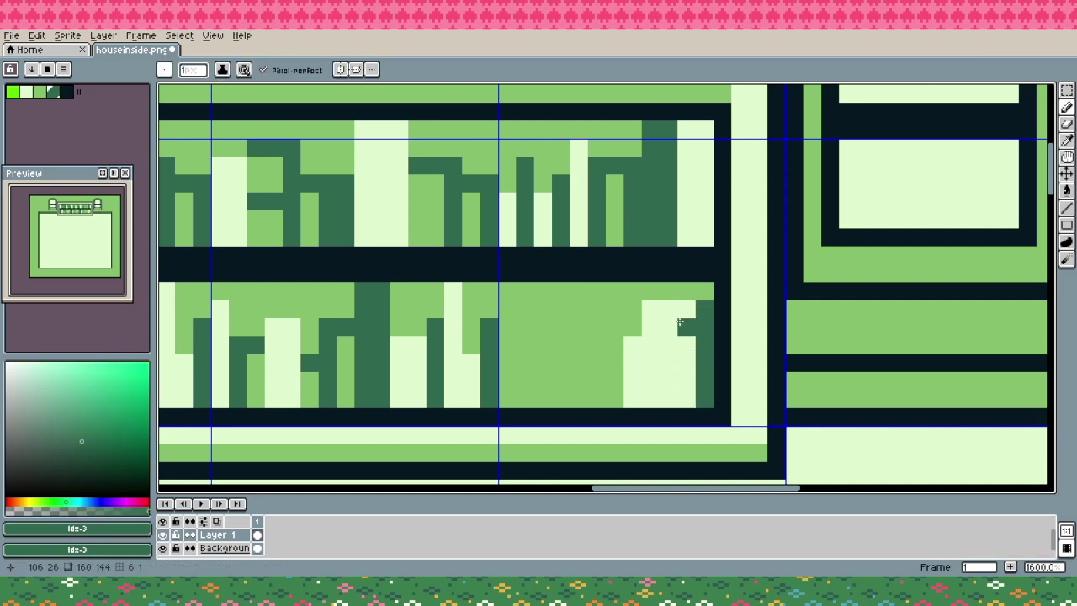
left_click(630, 290, "alt")
left_click_drag(650, 309, 689, 308)
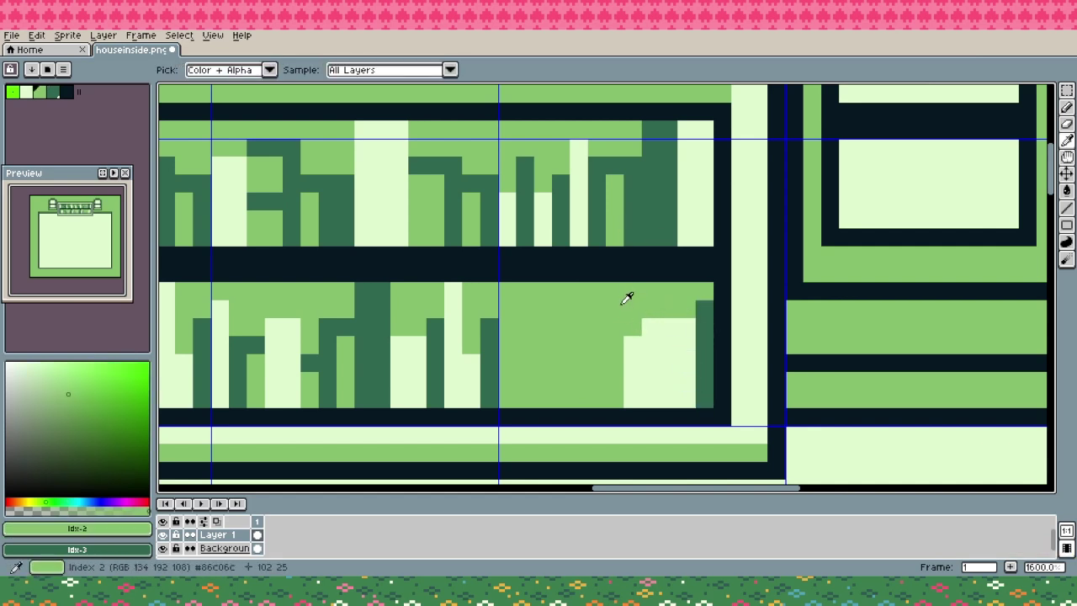
Replace the short light column with dark green and outline a one-pixel-wide, four-pixel-tall mid-green book next to it in dark green
left_click(644, 240, "alt")
left_click_drag(633, 339, 632, 402)
key("ctrl+z")
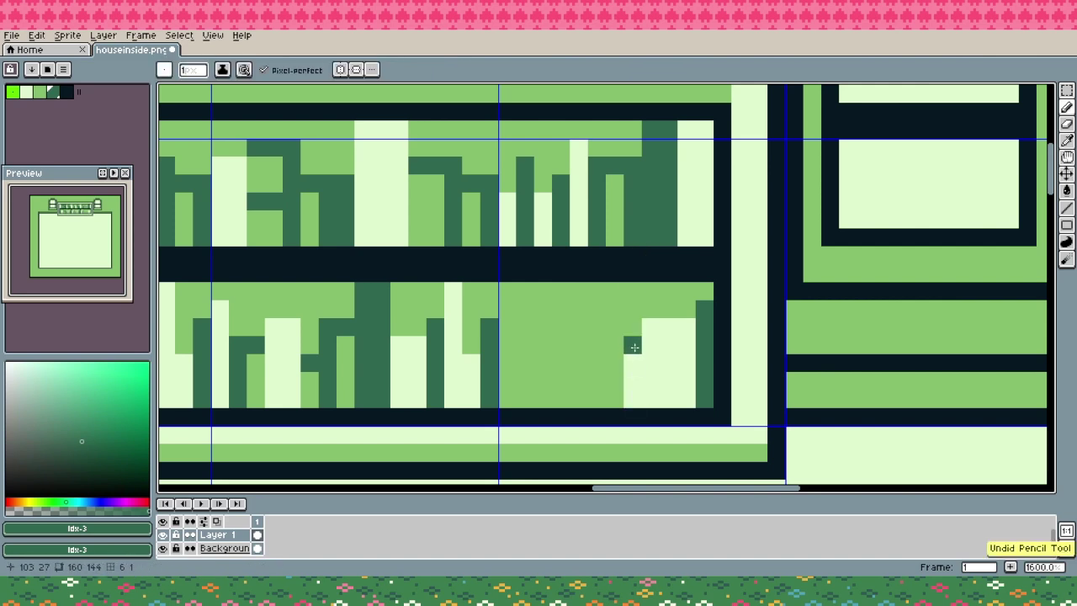
left_click_drag(635, 346, 632, 402)
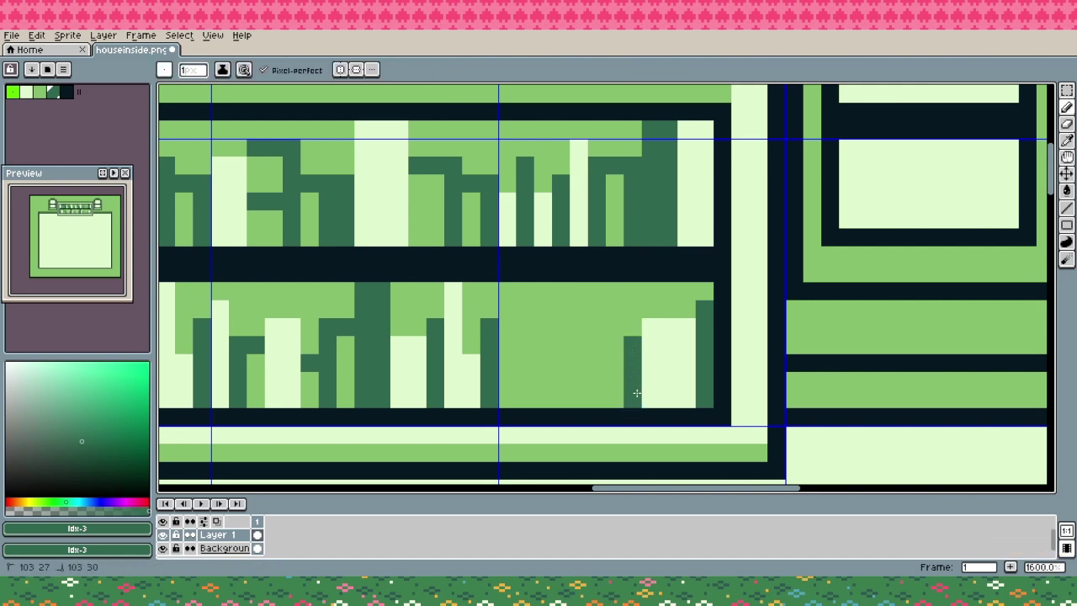
left_click(597, 344)
left_click(614, 344)
key("ctrl+z")
left_click_drag(596, 346, 599, 389)
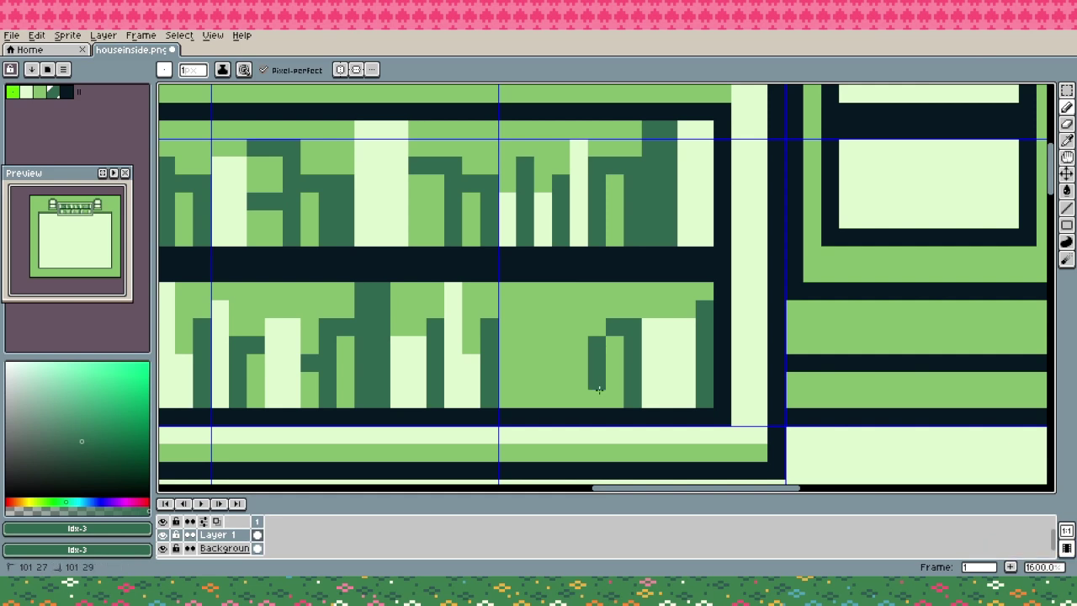
left_click(597, 327)
Cap a three-pixel-tall mid-green book in dark green before the outlined one, and paint a two-pixel-wide, seven-pixel-tall dark green book before it
left_click(544, 345)
key("ctrl+z")
left_click(571, 348)
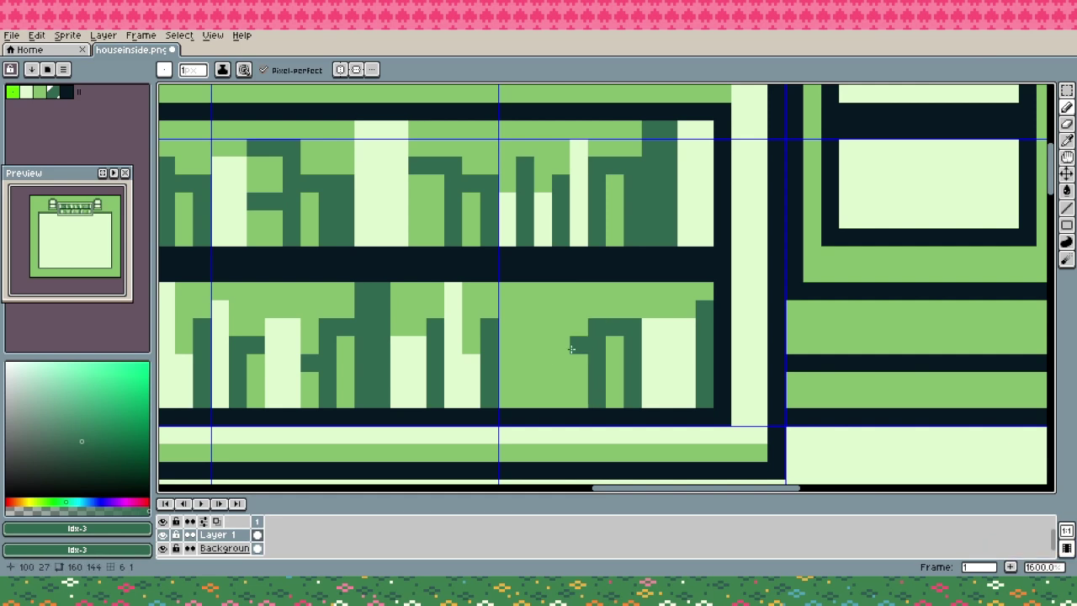
left_click(562, 348)
mouse_move(543, 354)
left_mouse_down()
mouse_move(560, 397)
mouse_move(564, 290)
mouse_move(547, 320)
left_mouse_up()
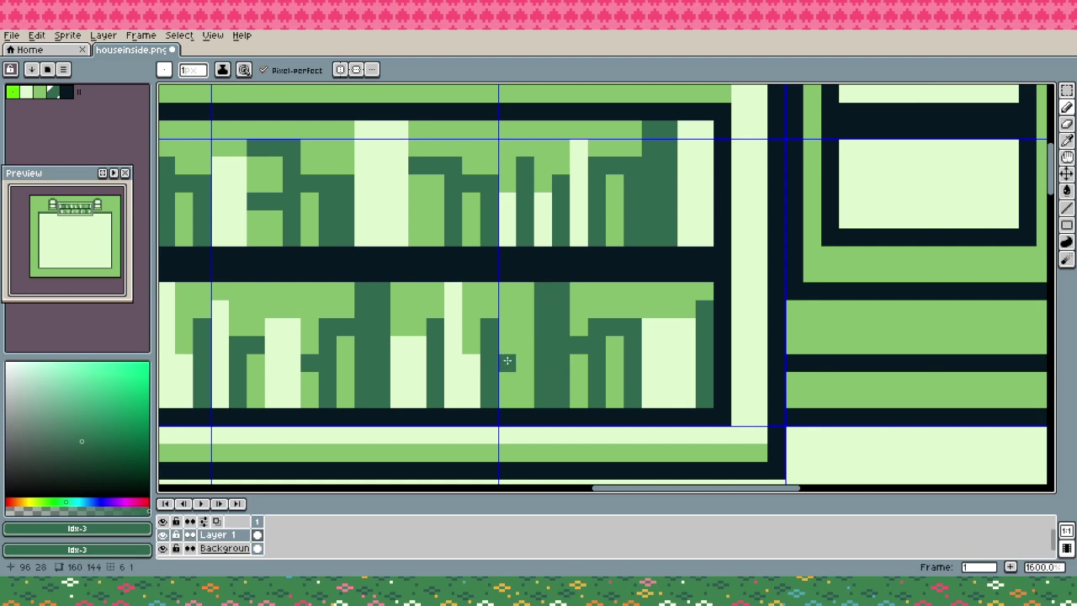
Fill the remaining lower-shelf gap with a one-pixel-wide mid-green book outlined in dark green, before the tall dark green book
left_click_drag(508, 367, 508, 393)
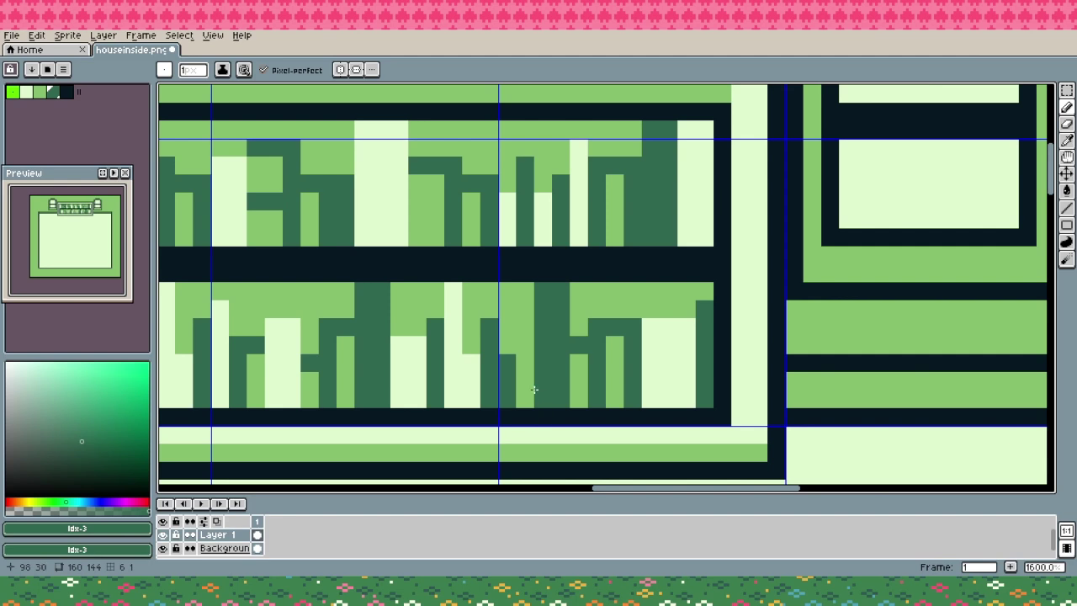
left_click(528, 354)
key("w")
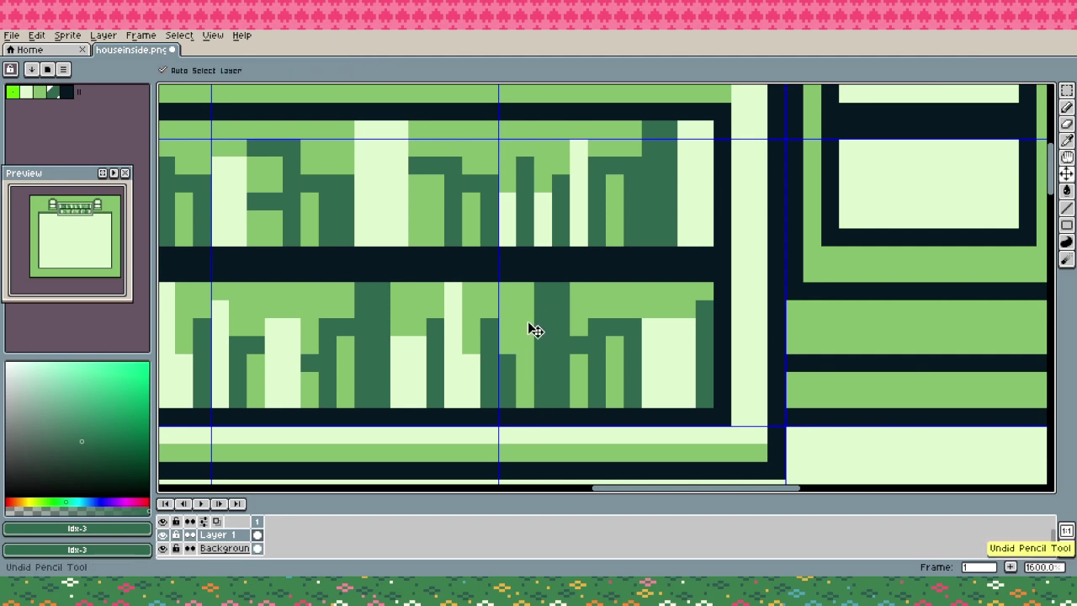
key("b")
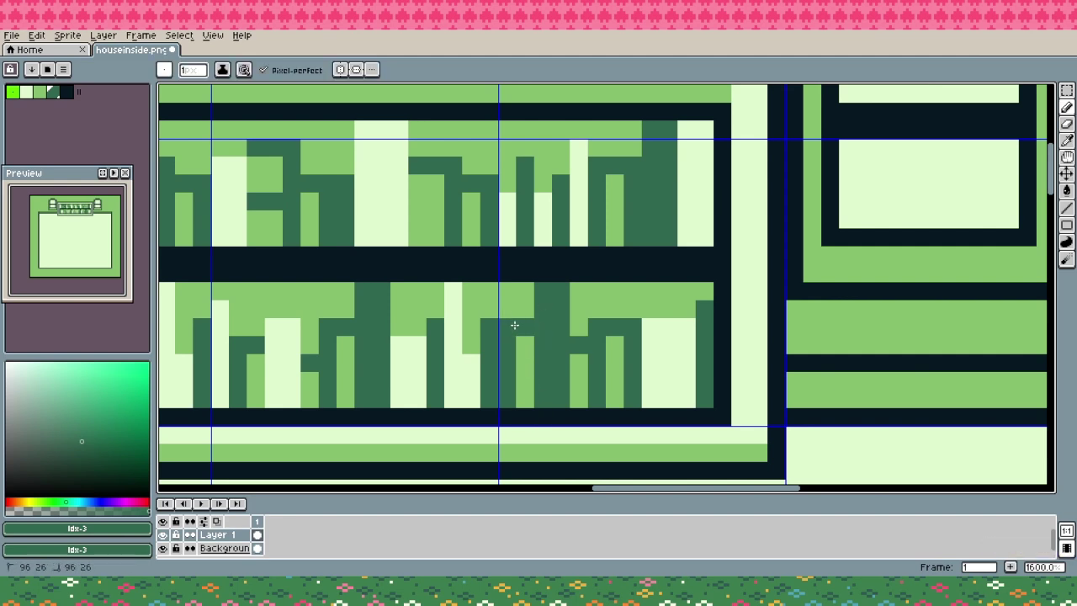
Save the finished bookcase drawing in houseinside.png
scroll(603, 397, "down", 3)
scroll(604, 397, "down", 2)
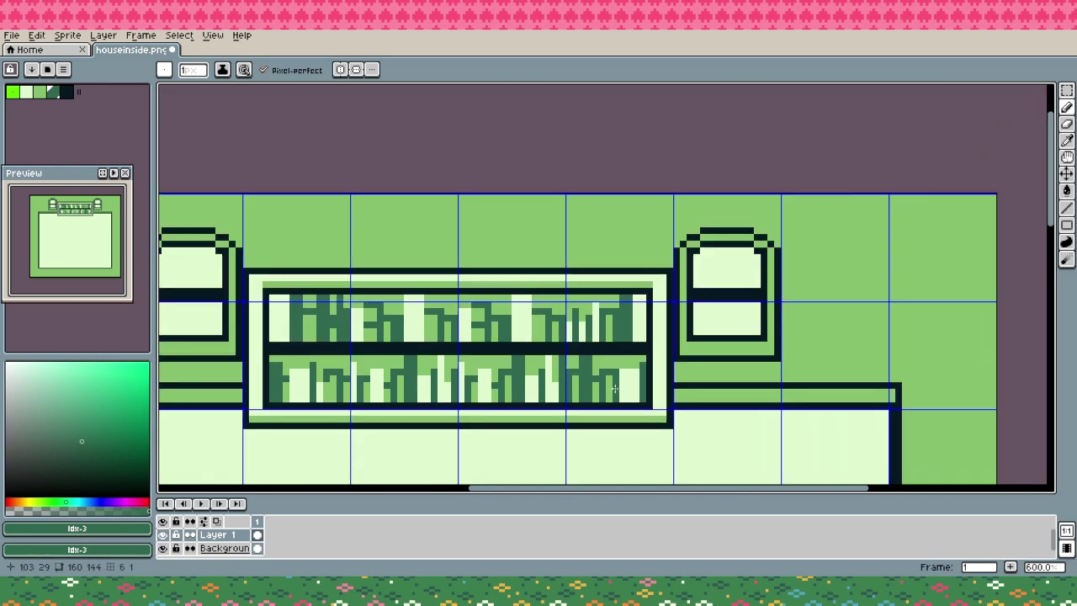
scroll(562, 311, "up", 4)
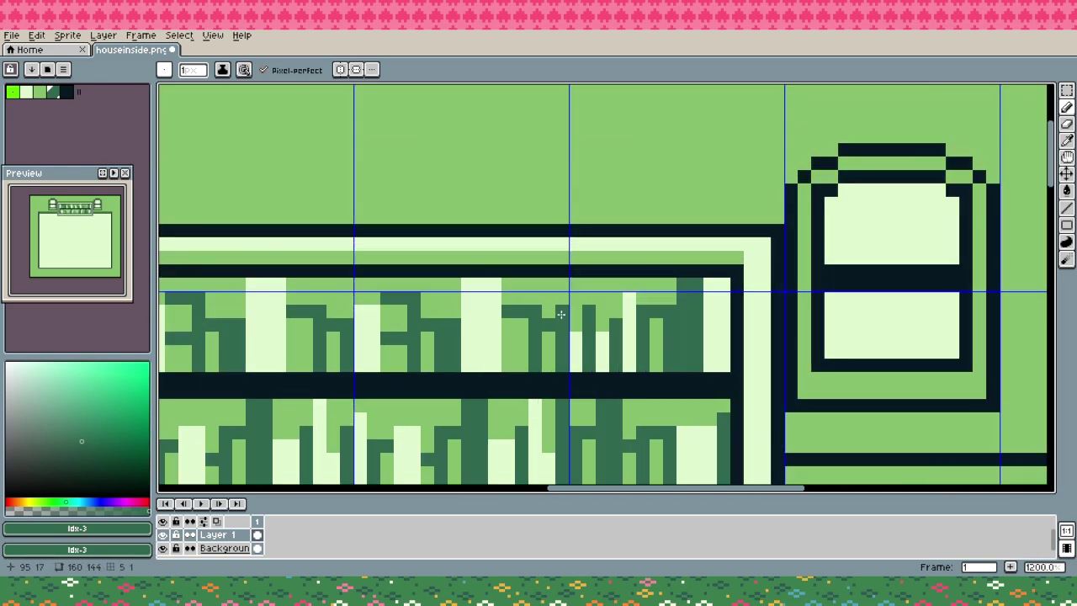
key("ctrl+s")
left_click(532, 365)
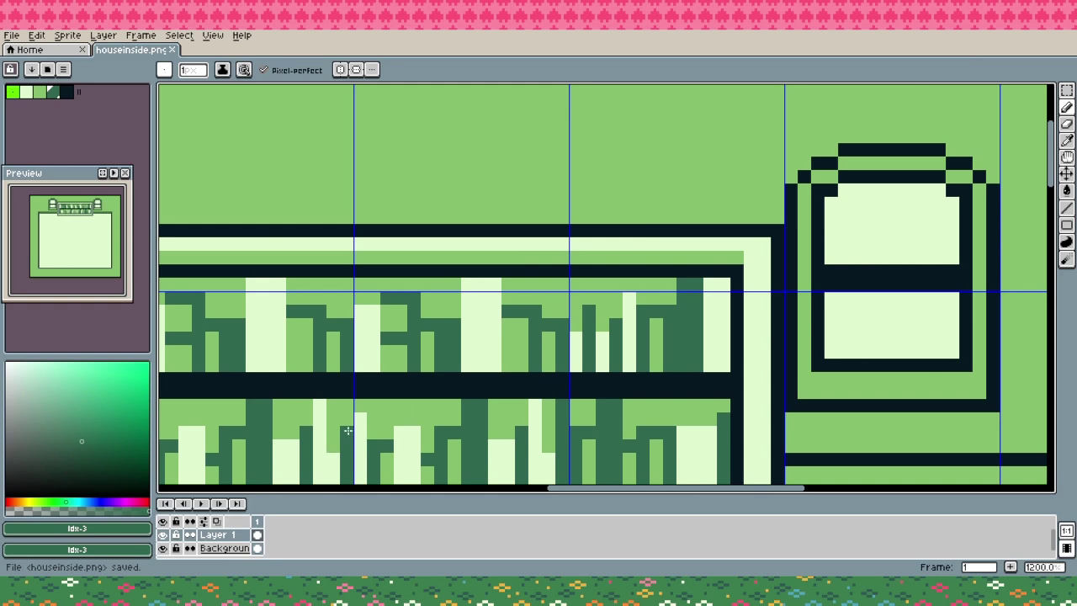
key("ctrl+s")
left_click(495, 369)
Sample the mid-green from the bookcase's base trim for drawing on the open floor with the Pencil tool
left_click_drag(549, 425, 589, 346)
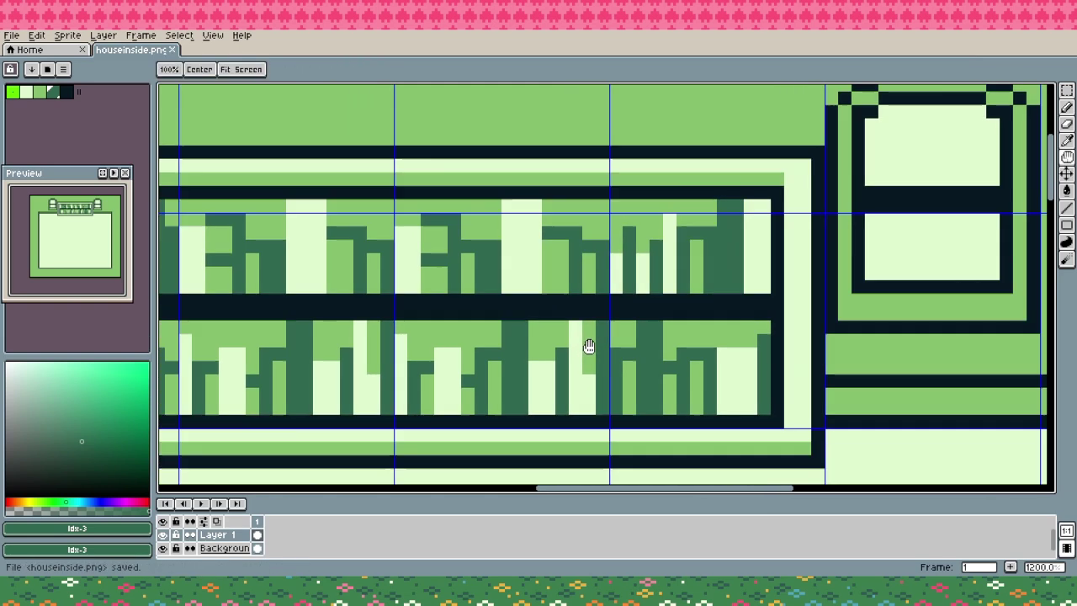
scroll(589, 347, "down", 5)
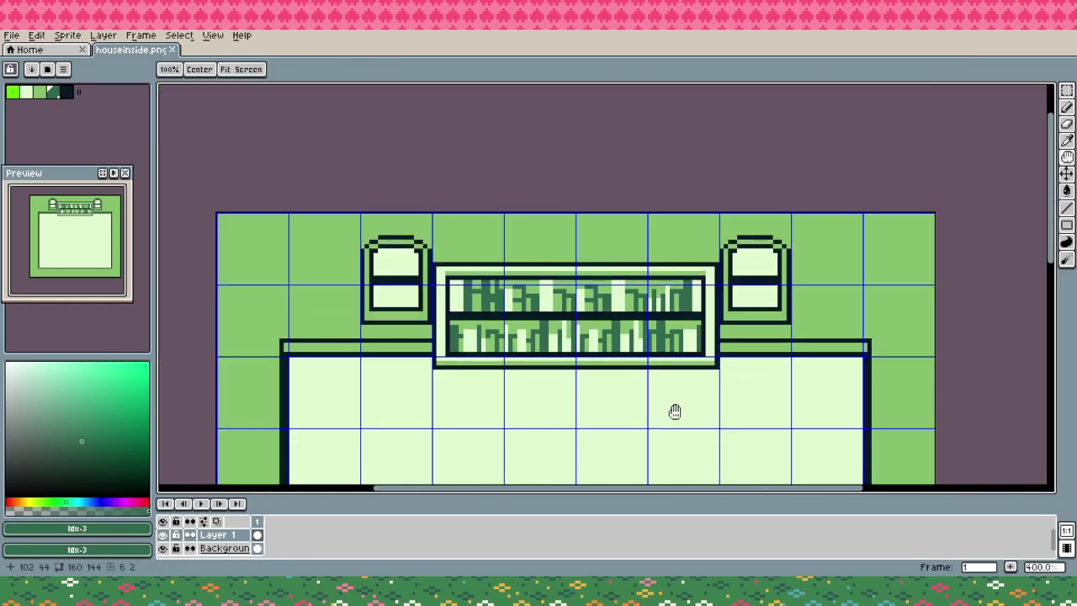
left_click_drag(675, 410, 678, 368)
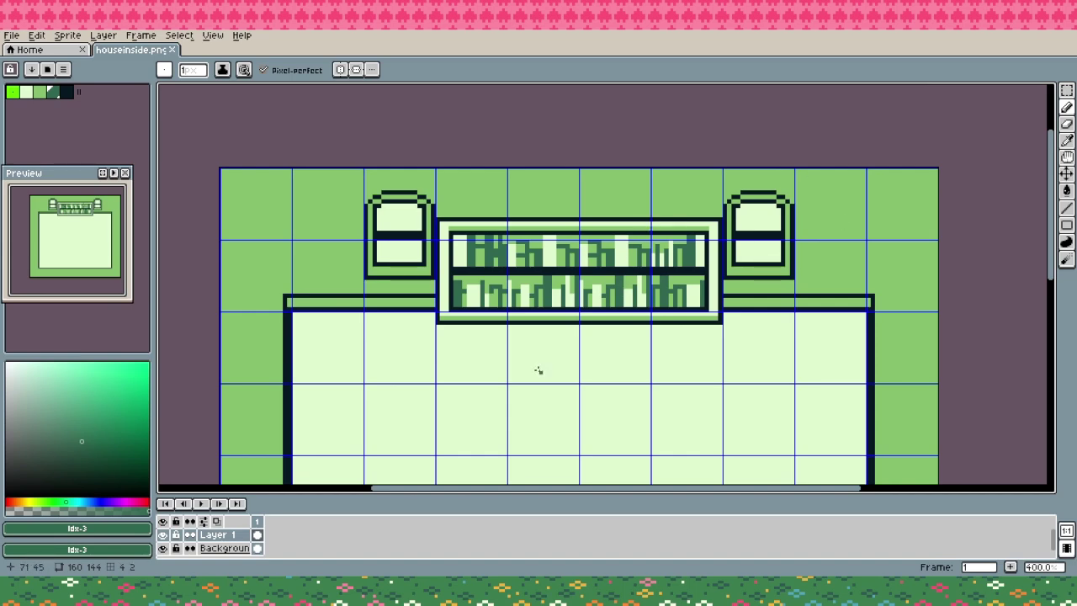
left_click_drag(575, 413, 587, 342)
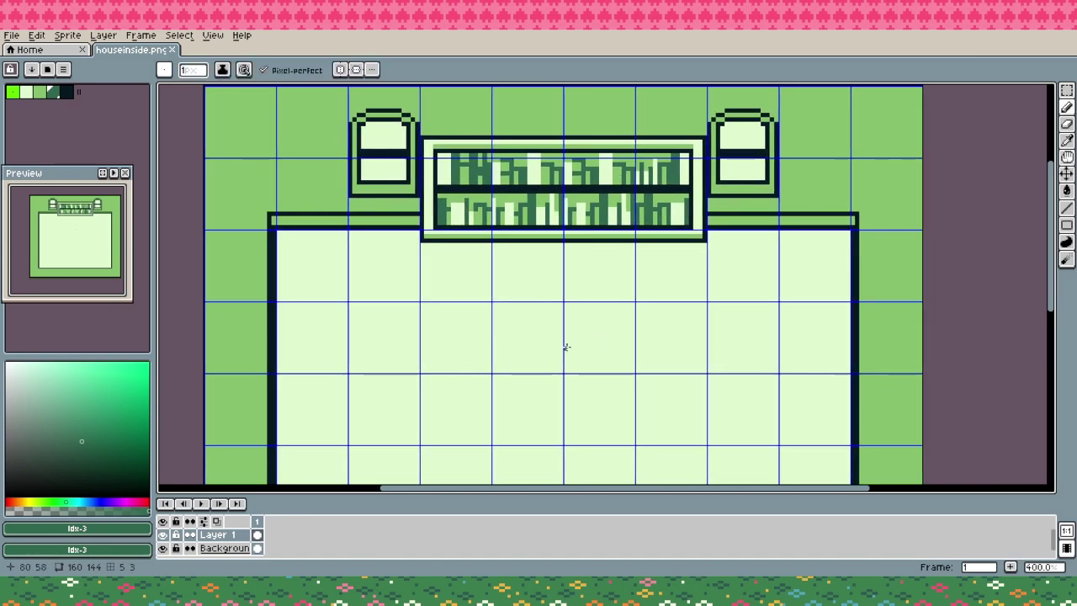
scroll(517, 342, "up", 5)
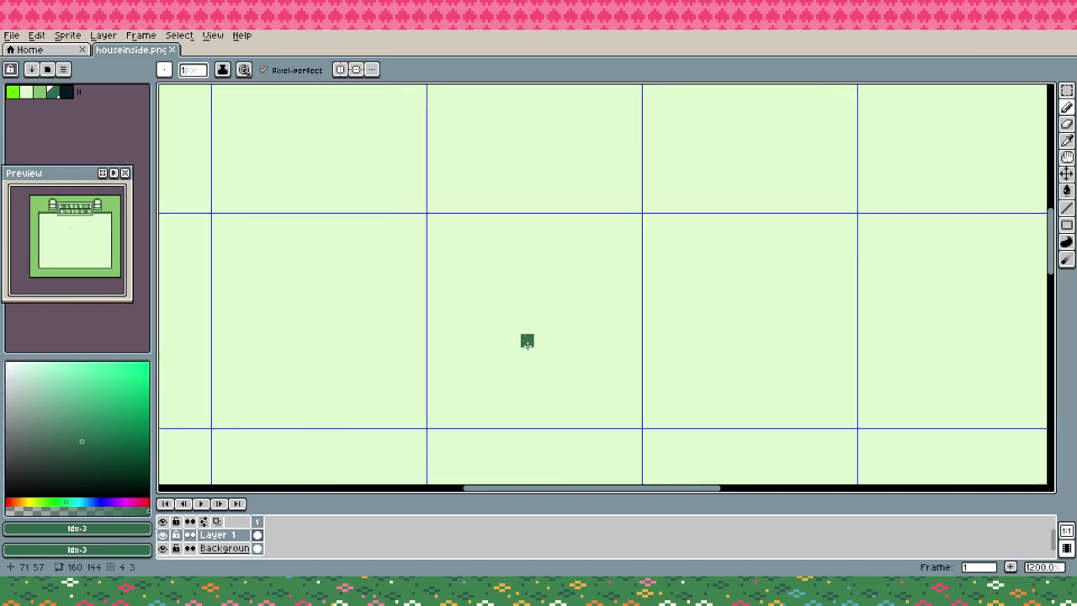
scroll(527, 341, "down", 2)
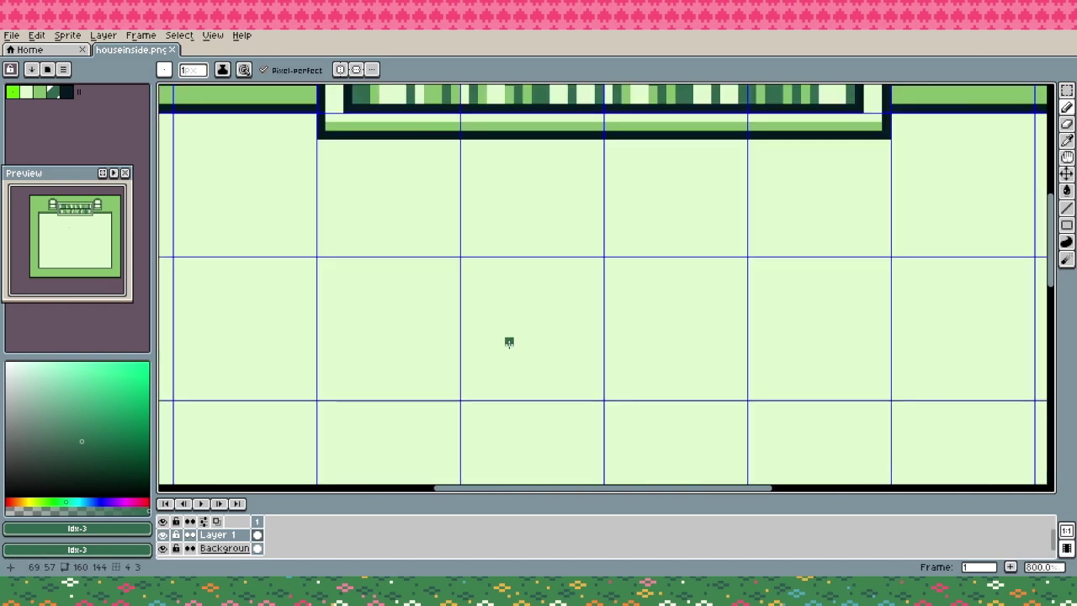
key("i")
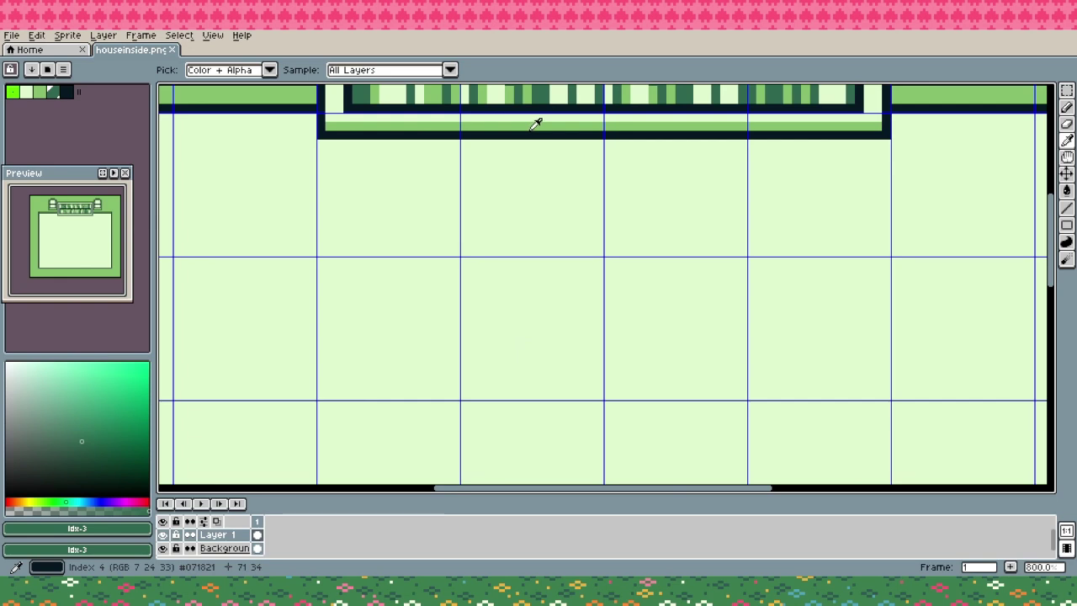
left_click(536, 125)
key("b")
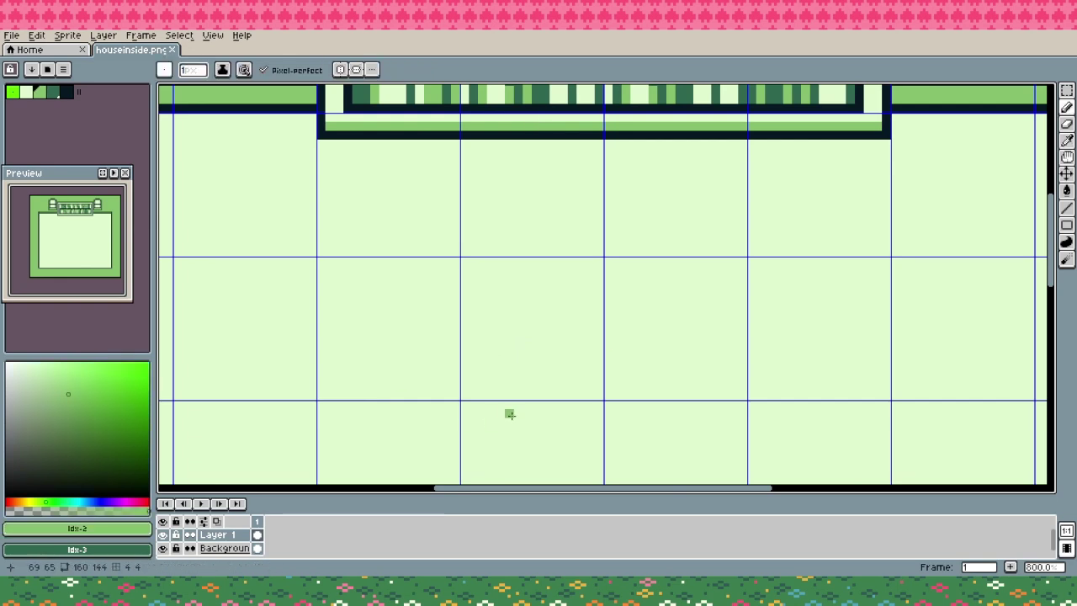